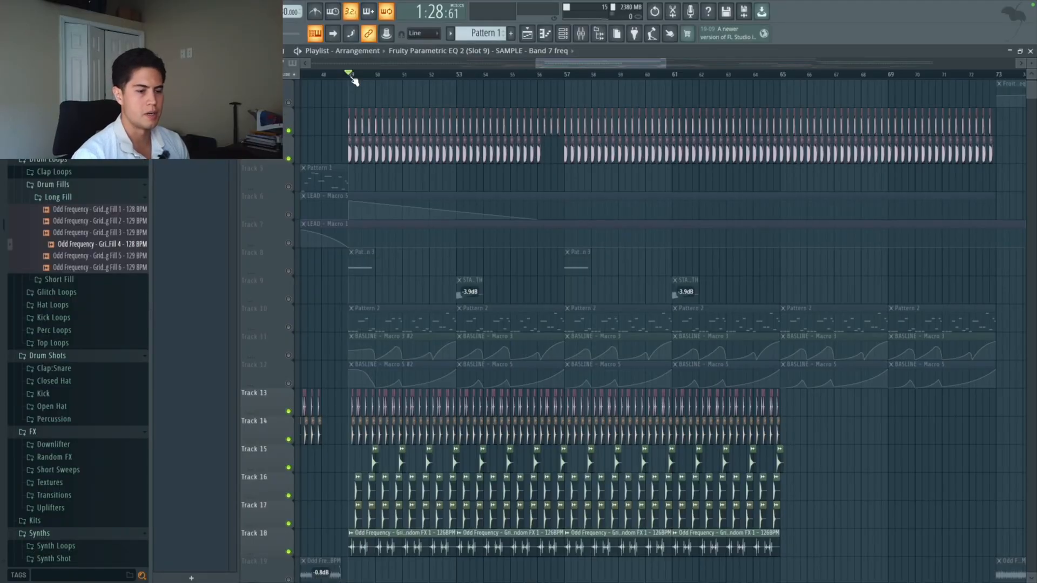
Step: Examine the layout of the drum and percussion clips on tracks 13 to 18 from bar 49 onward
scroll(442, 154, down, 3)
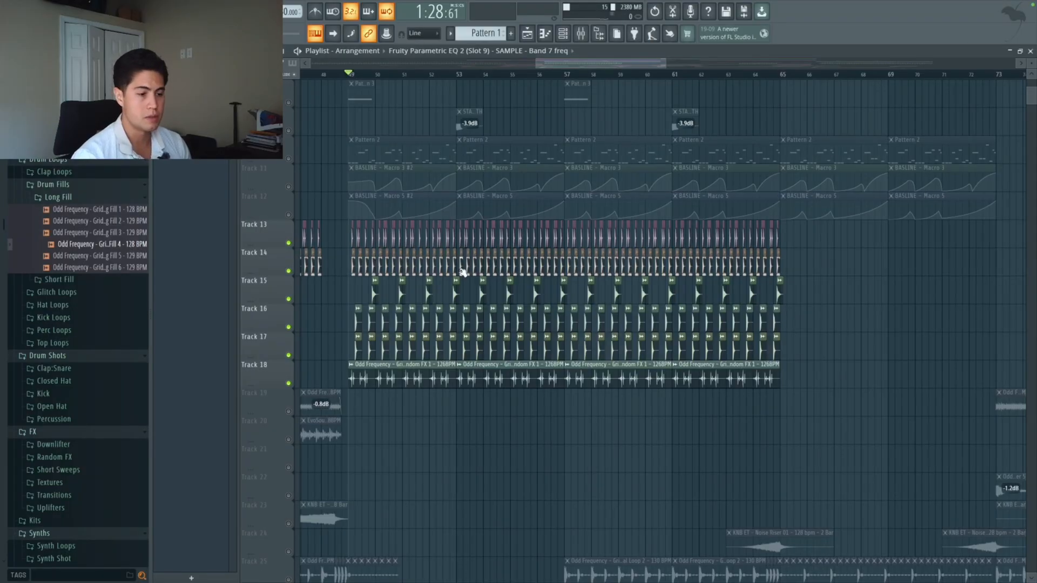
scroll(396, 377, down, 5)
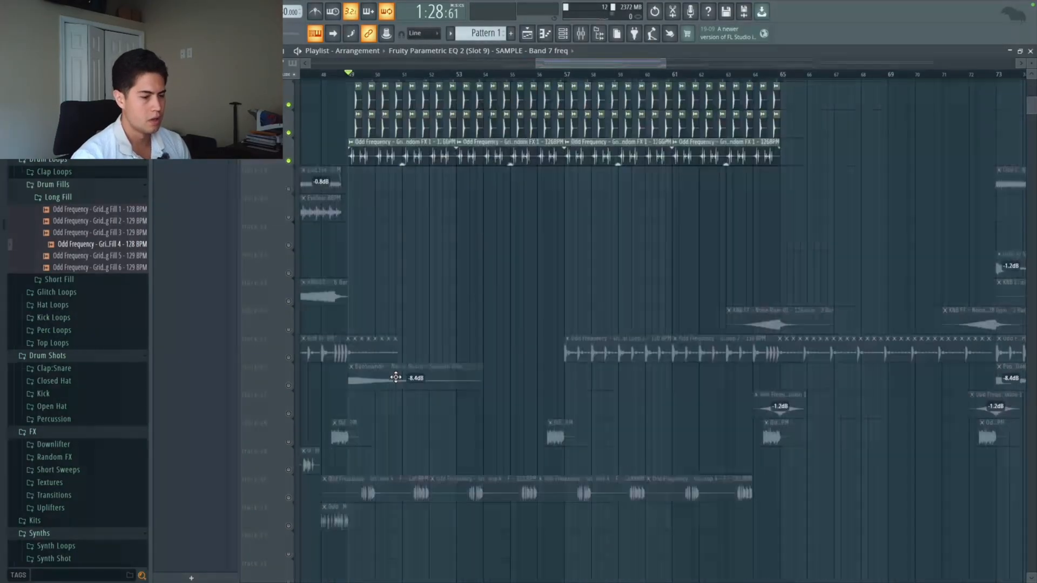
scroll(395, 373, up, 6)
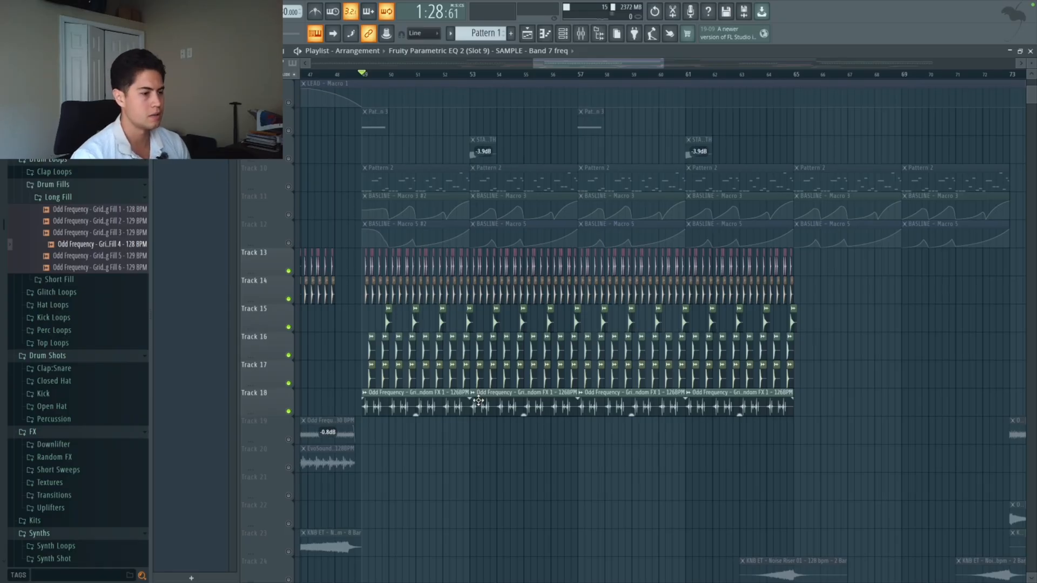
scroll(324, 378, up, 4)
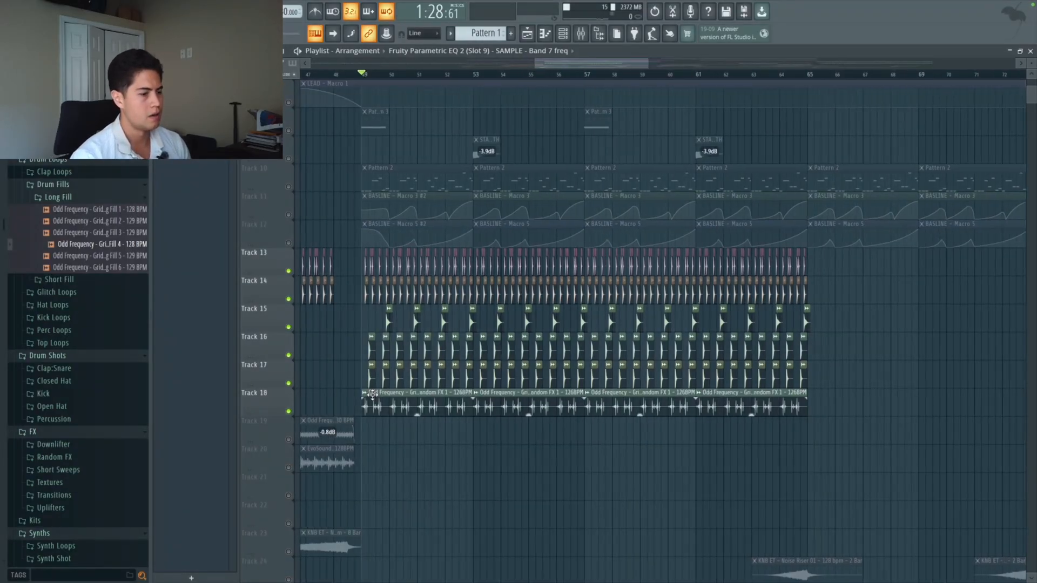
scroll(358, 428, down, 2)
scroll(384, 351, up, 2)
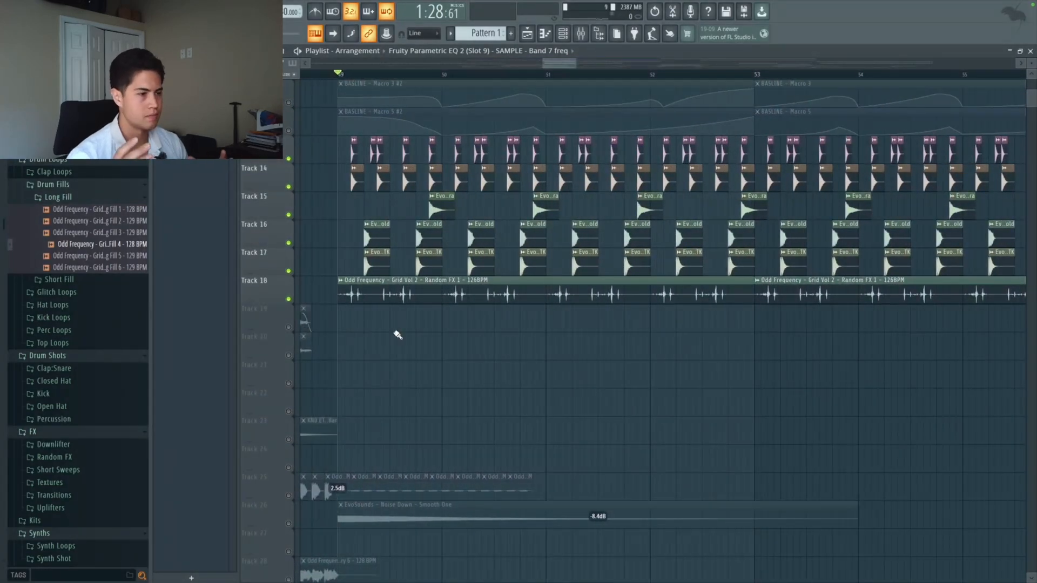
scroll(397, 335, up, 3)
scroll(378, 324, down, 6)
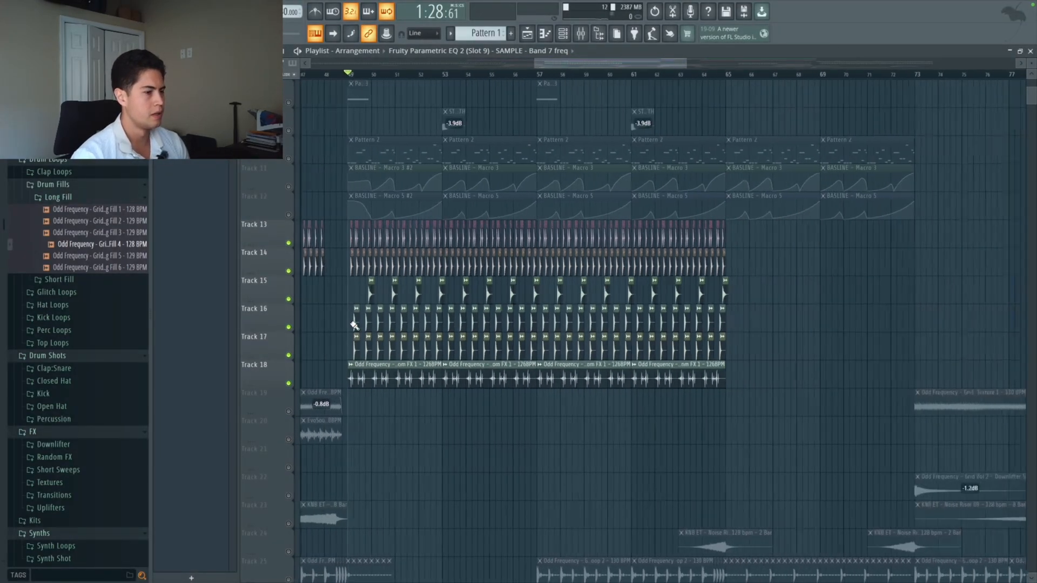
scroll(359, 297, up, 3)
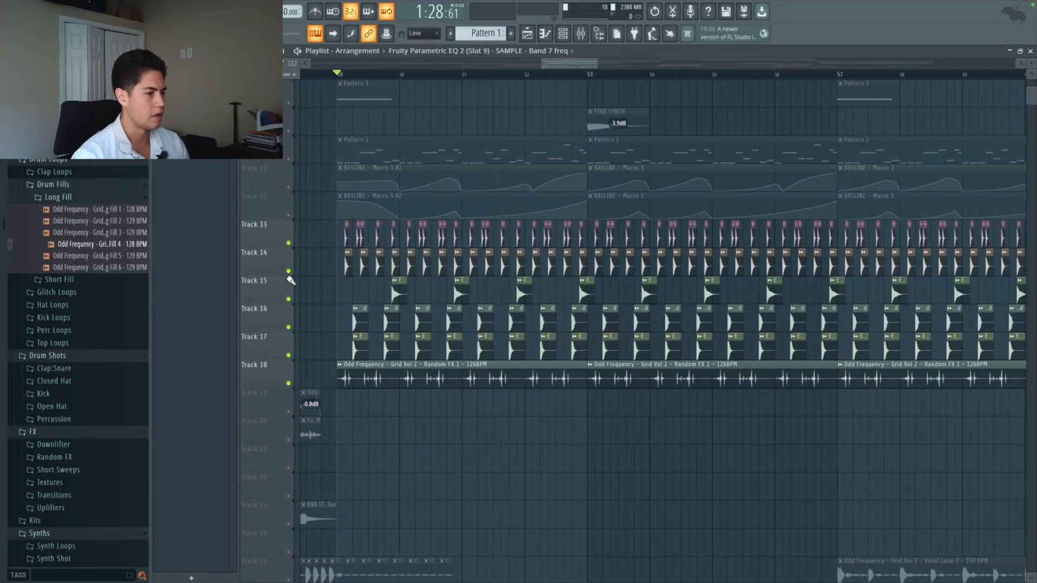
Step: Solo track 14 with the DRM Noise closed hi-hats and play it back from bar 49
right_click(288, 244)
click(289, 271)
click(288, 243)
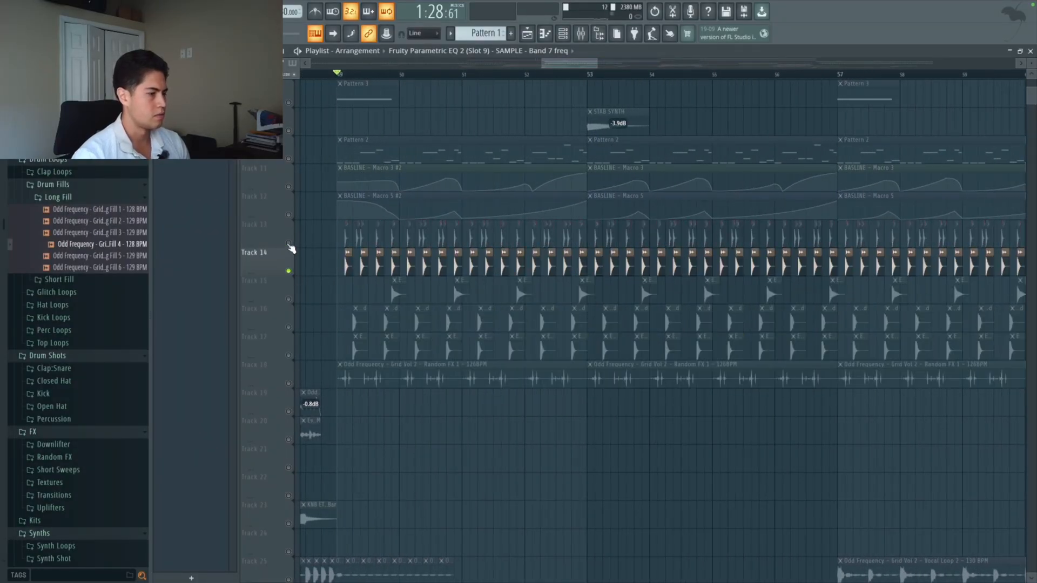
scroll(373, 260, up, 1)
key(space)
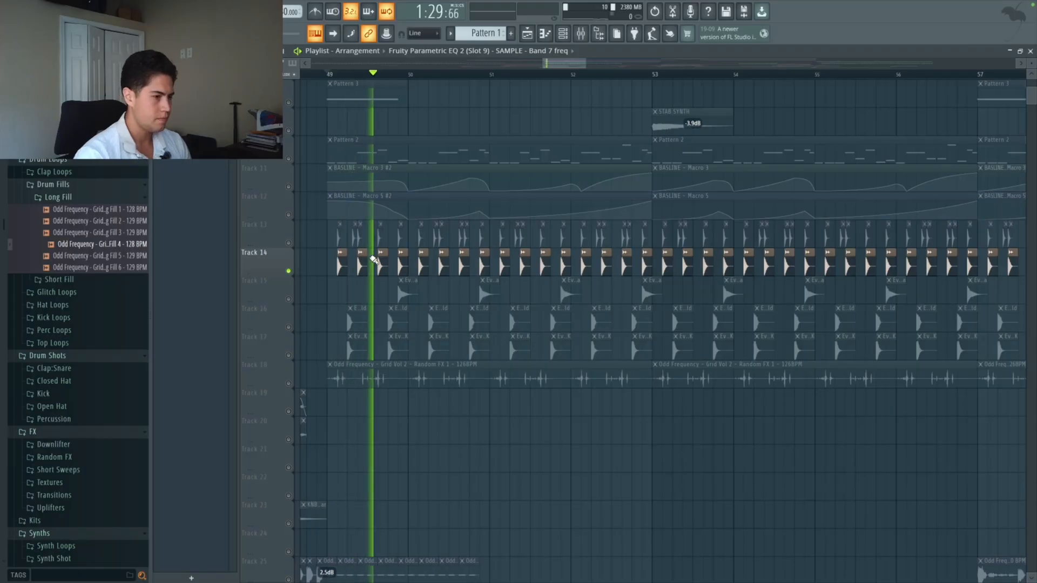
key(XF86AudioRaiseVolume)
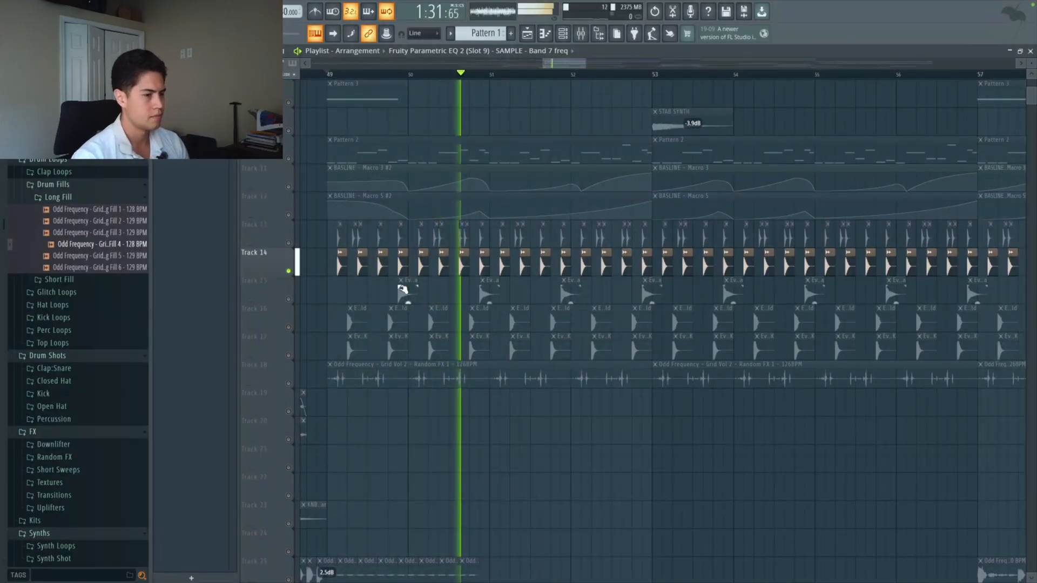
key(space)
Step: Unmute track 13 with the Burger hits and play it together with the closed hi-hats on track 14
scroll(284, 246, up, 2)
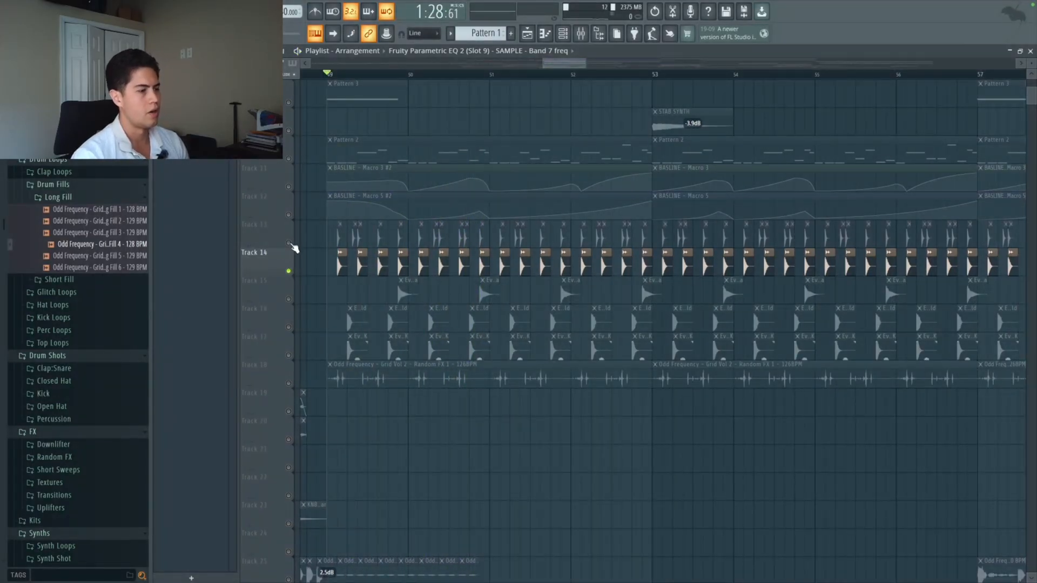
click(288, 243)
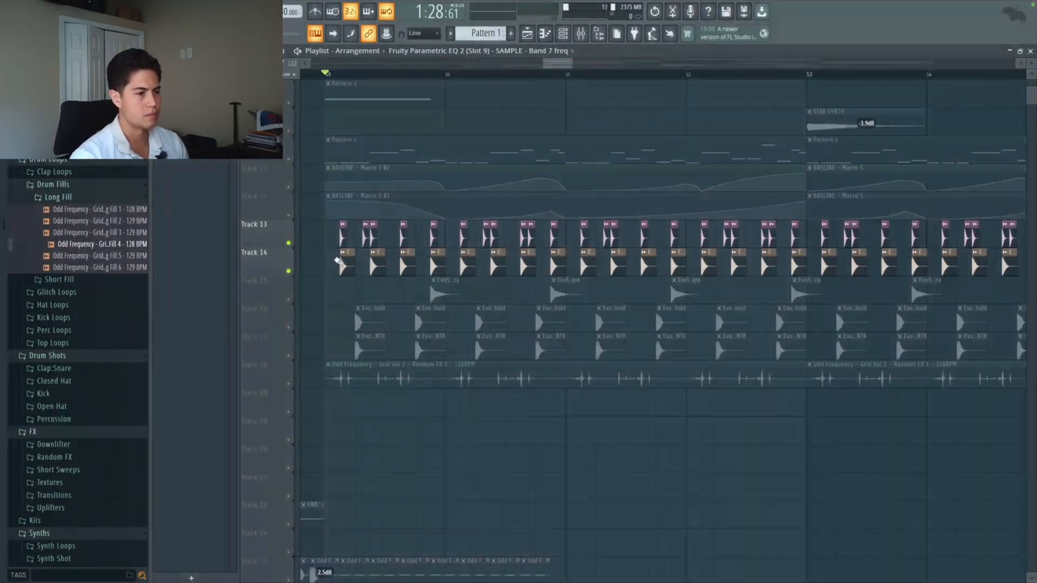
scroll(377, 241, up, 2)
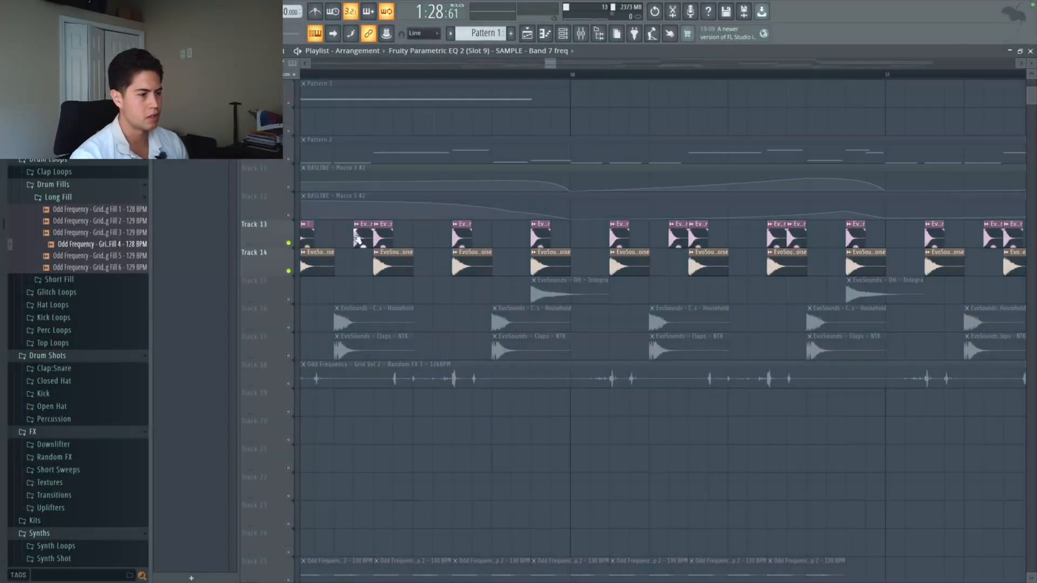
scroll(360, 239, down, 3)
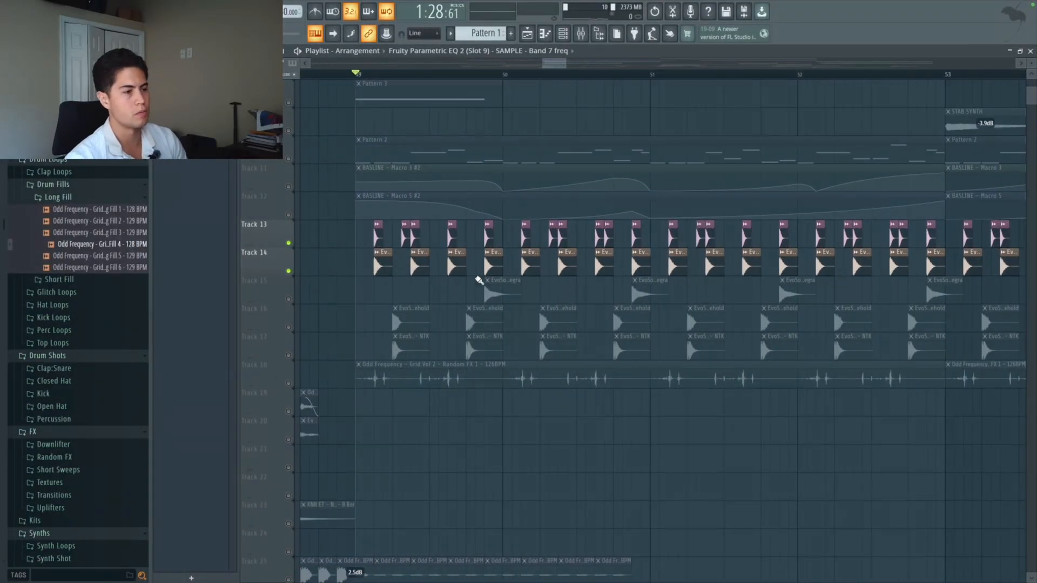
scroll(470, 289, up, 1)
key(space)
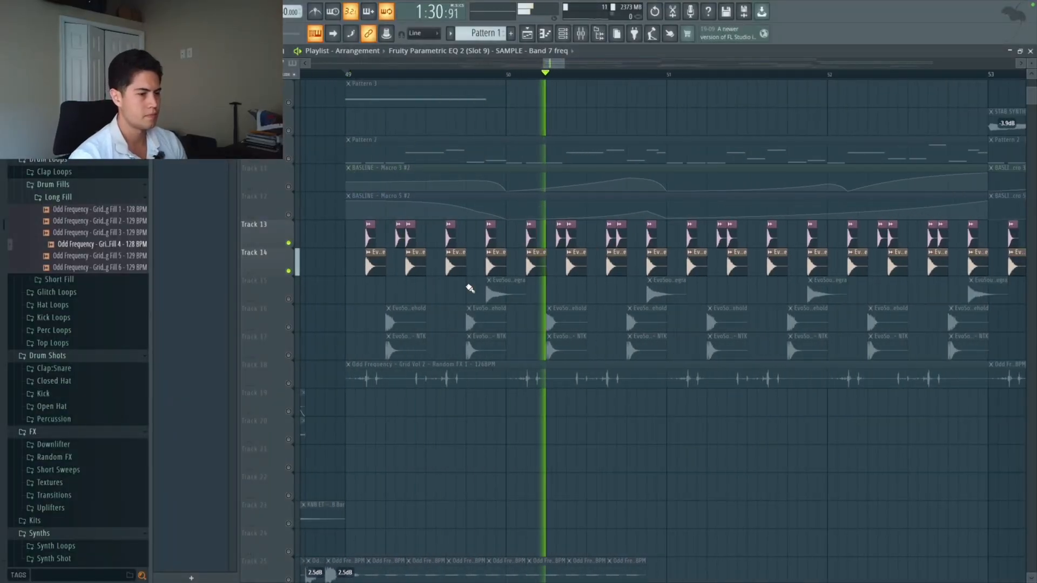
key(space)
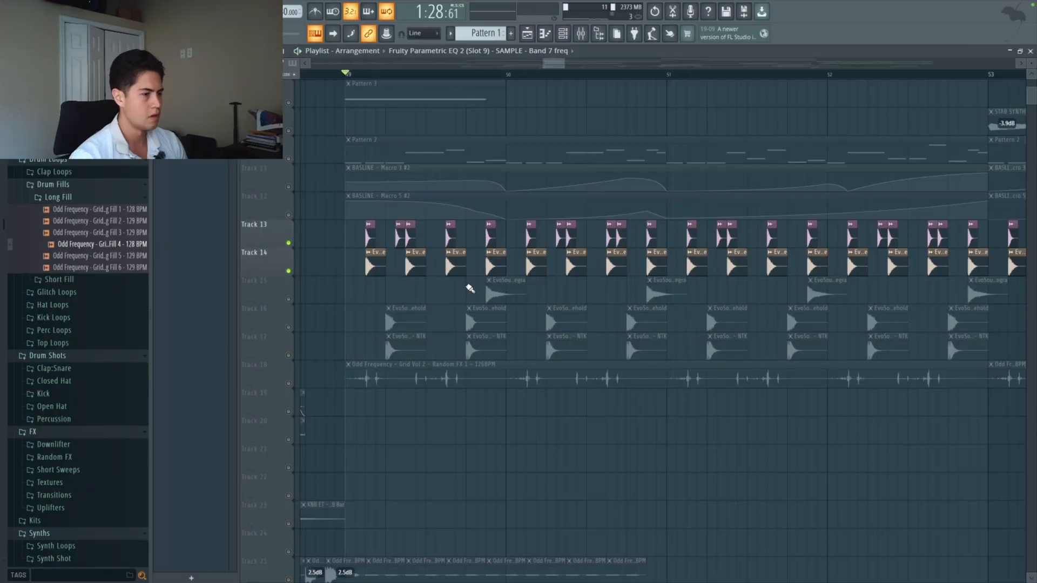
Step: Unmute track 15 with the Integra open hi-hat and play tracks 13 to 15 together
scroll(317, 320, down, 2)
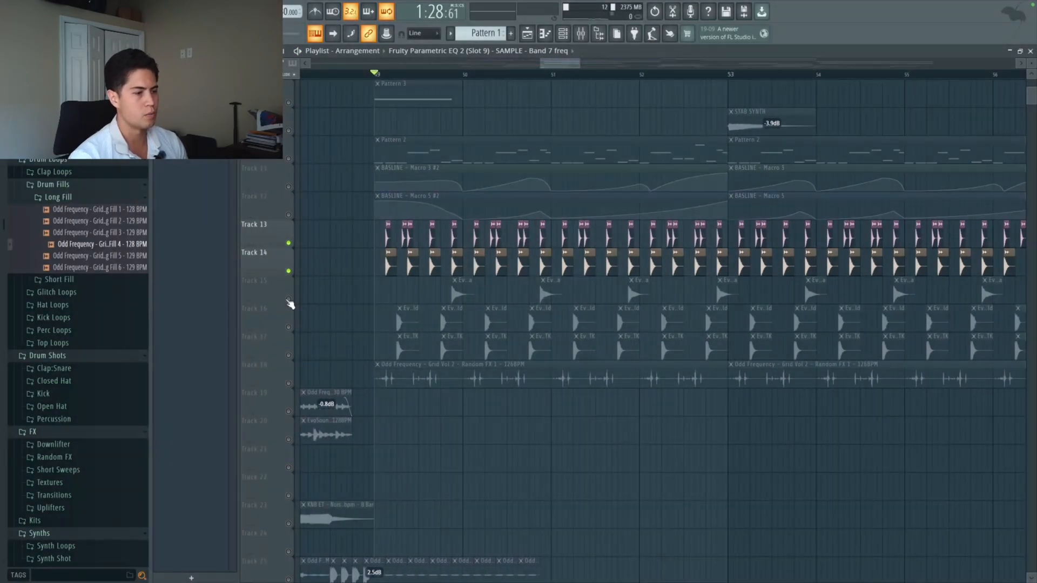
scroll(510, 292, up, 3)
scroll(465, 297, down, 2)
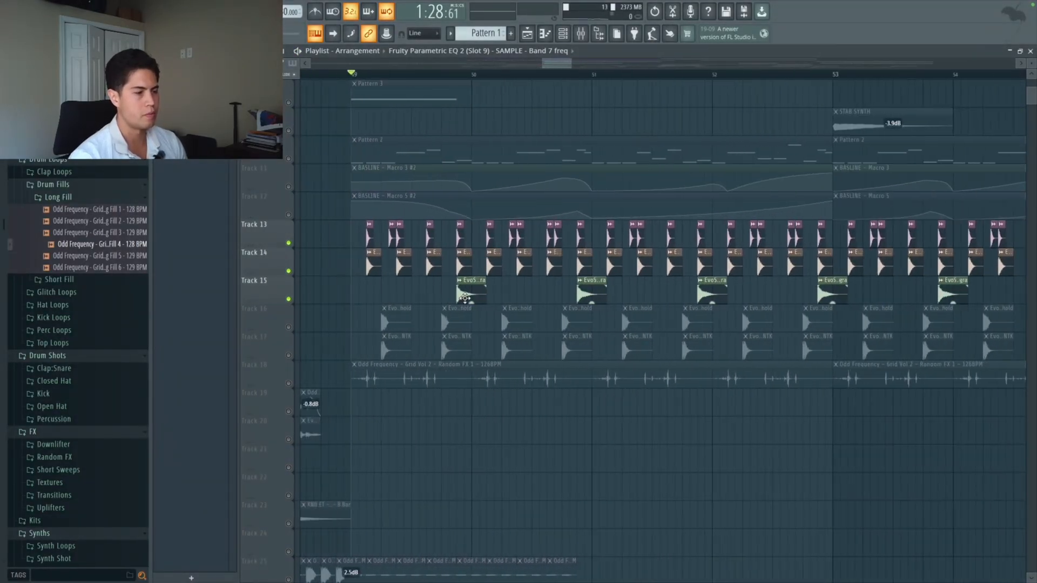
scroll(464, 297, down, 1)
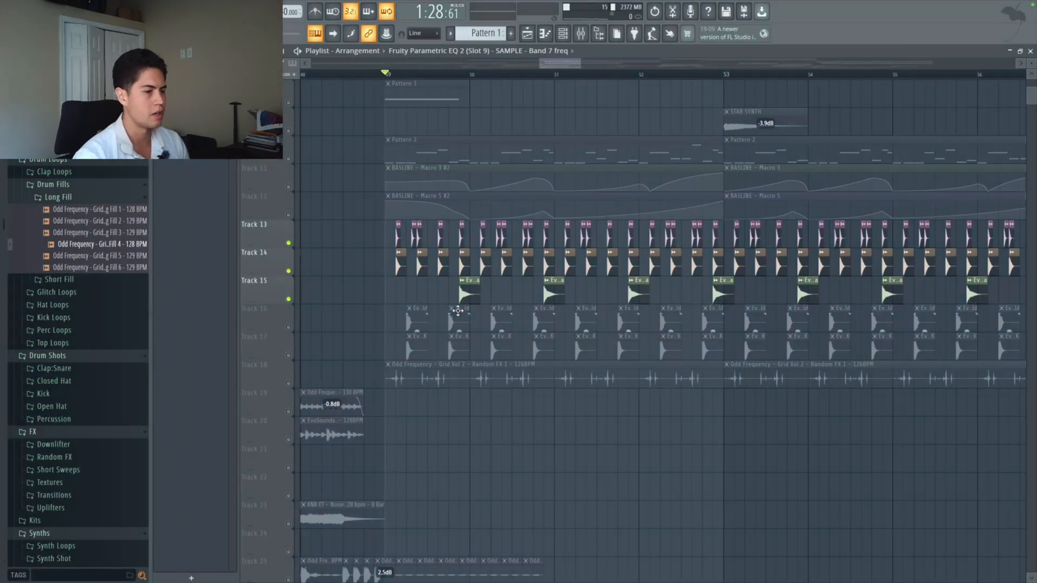
key(space)
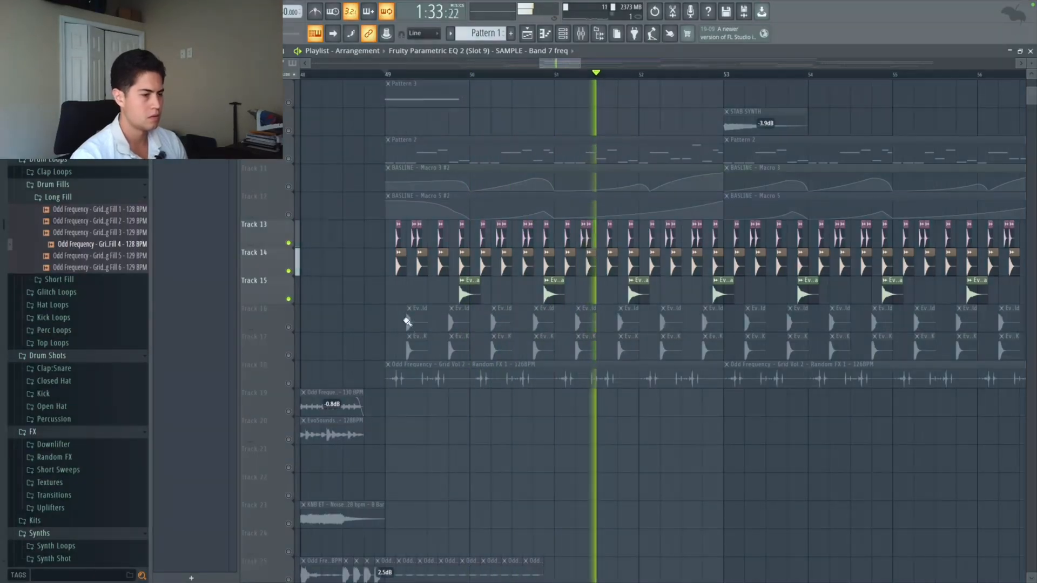
key(space)
Step: Unmute the Household and NTK clap layers on tracks 16 and 17 and play them with the hi-hats
click(289, 328)
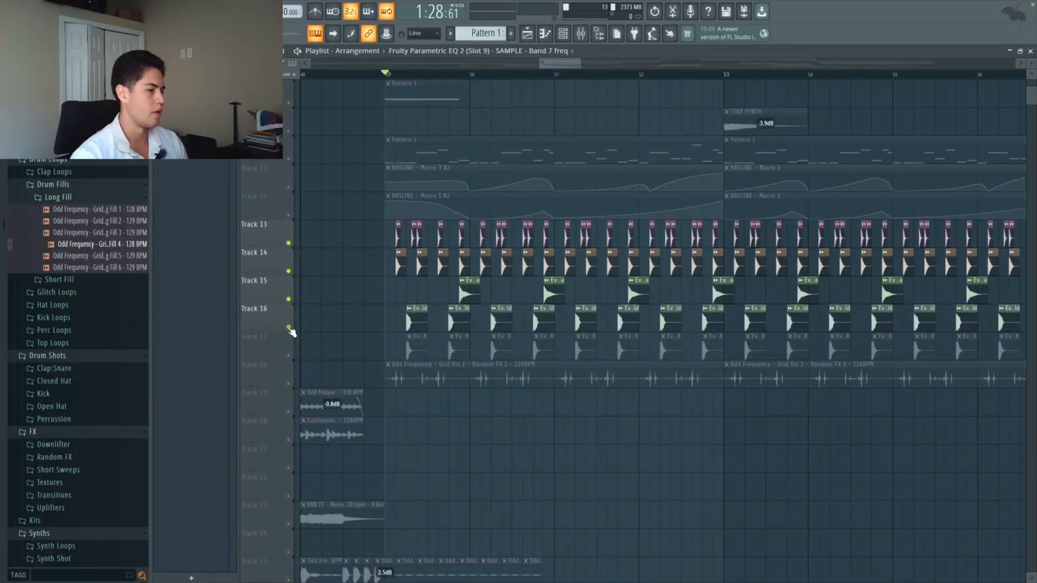
click(289, 356)
scroll(405, 344, up, 3)
key(space)
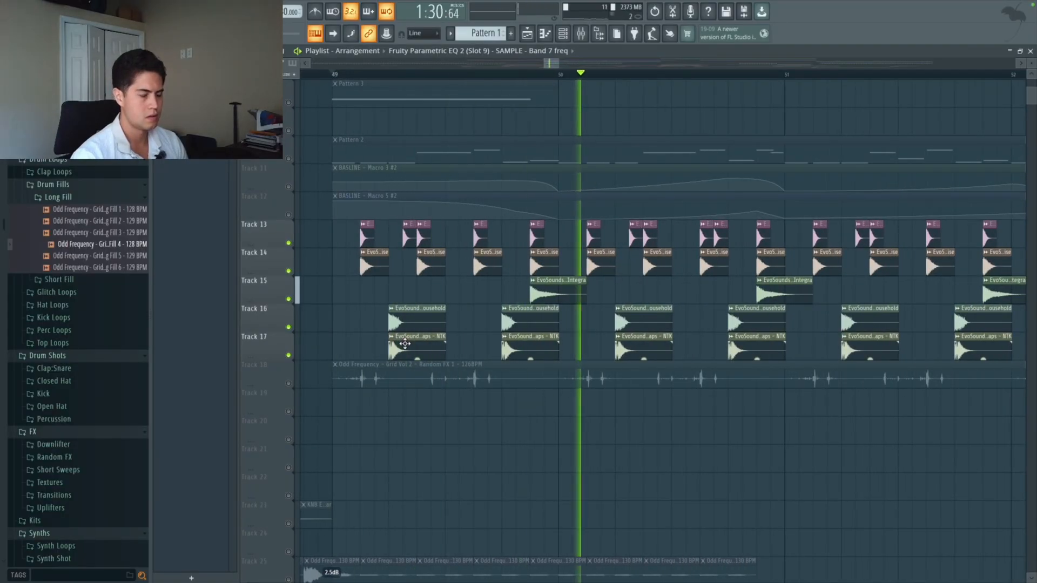
key(space)
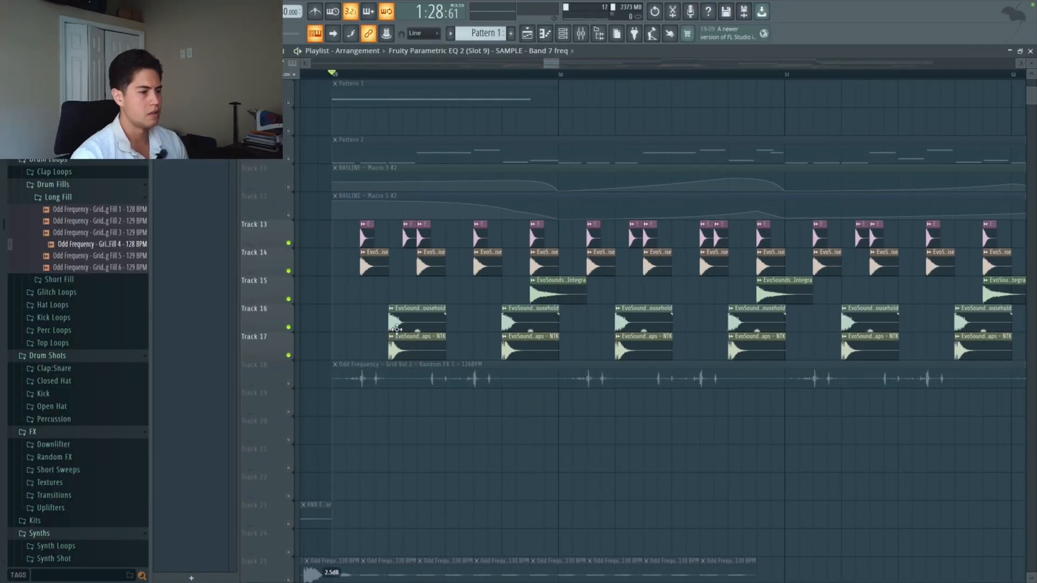
Step: Examine how the two layered claps on tracks 16 and 17 line up with the hi-hat clips after bar 49
scroll(397, 329, up, 2)
scroll(420, 318, up, 1)
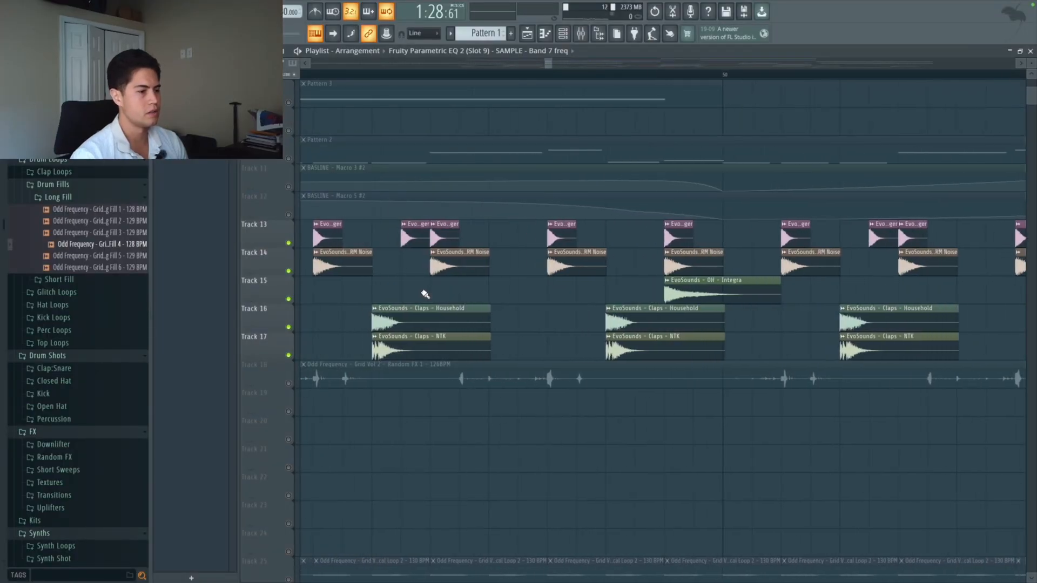
scroll(402, 330, up, 1)
scroll(438, 332, down, 2)
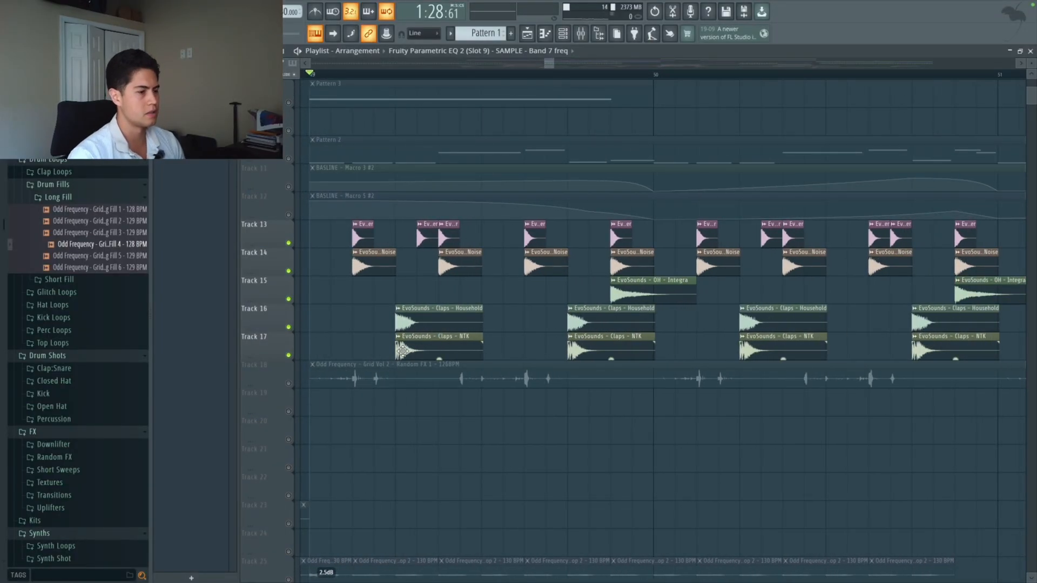
scroll(410, 330, up, 3)
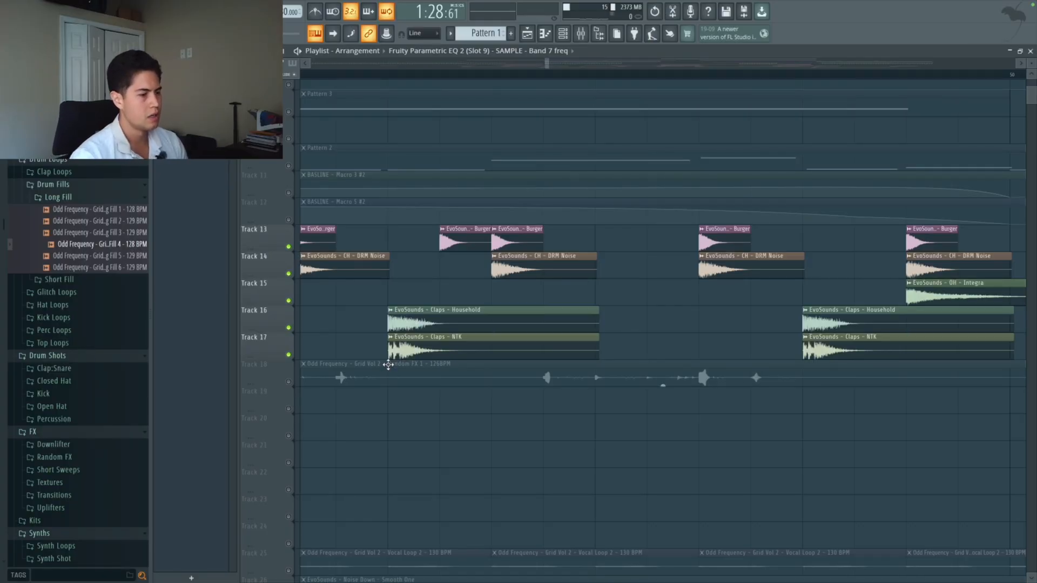
scroll(388, 365, down, 3)
scroll(423, 340, up, 3)
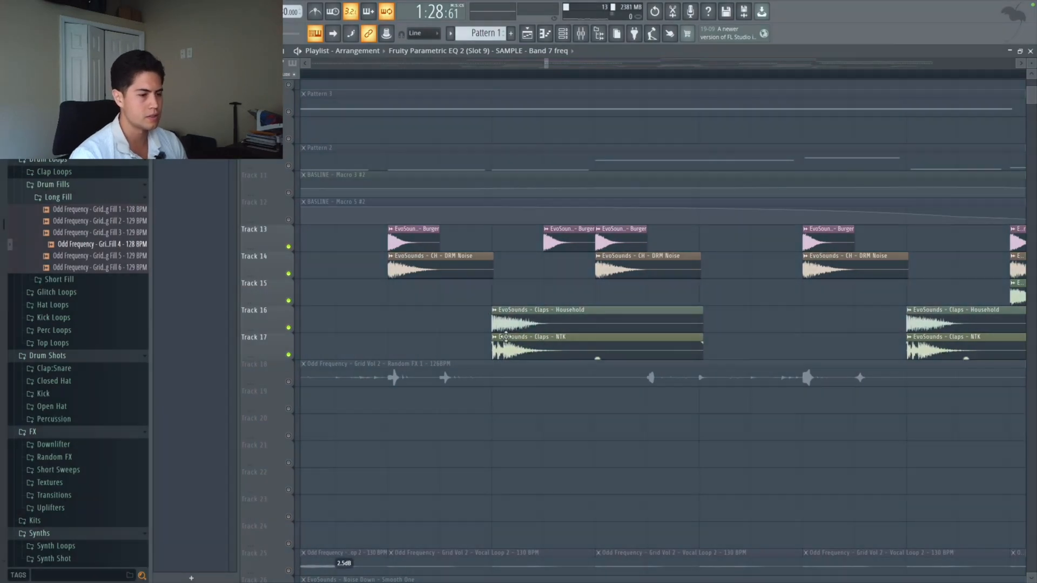
scroll(557, 348, down, 5)
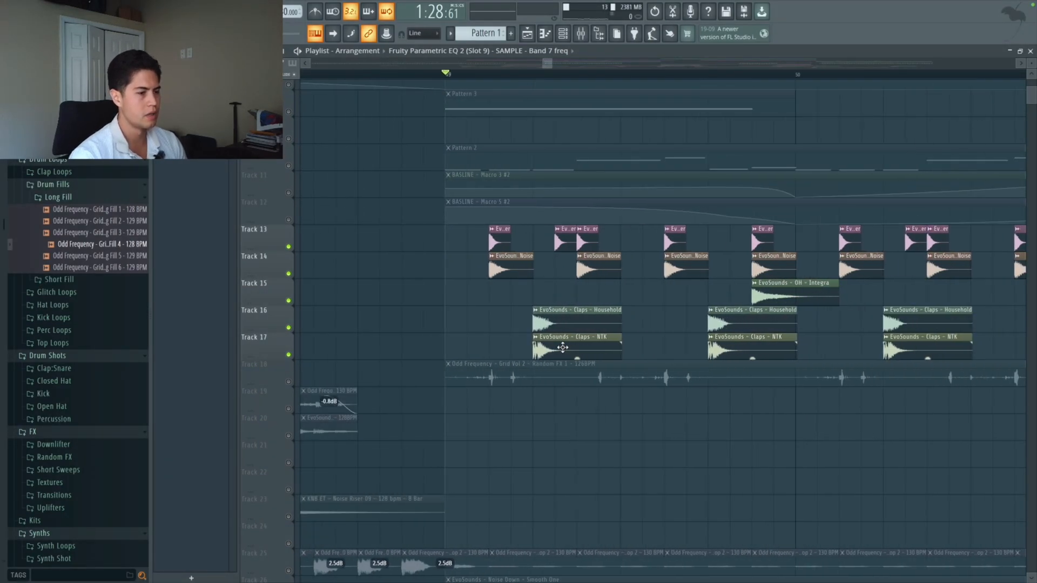
scroll(563, 347, up, 5)
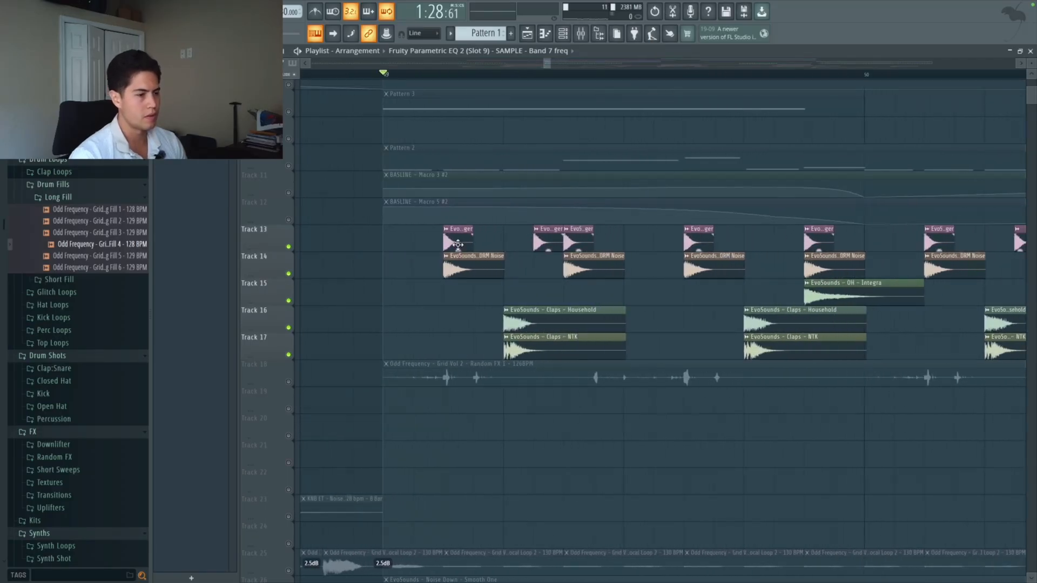
scroll(451, 251, down, 6)
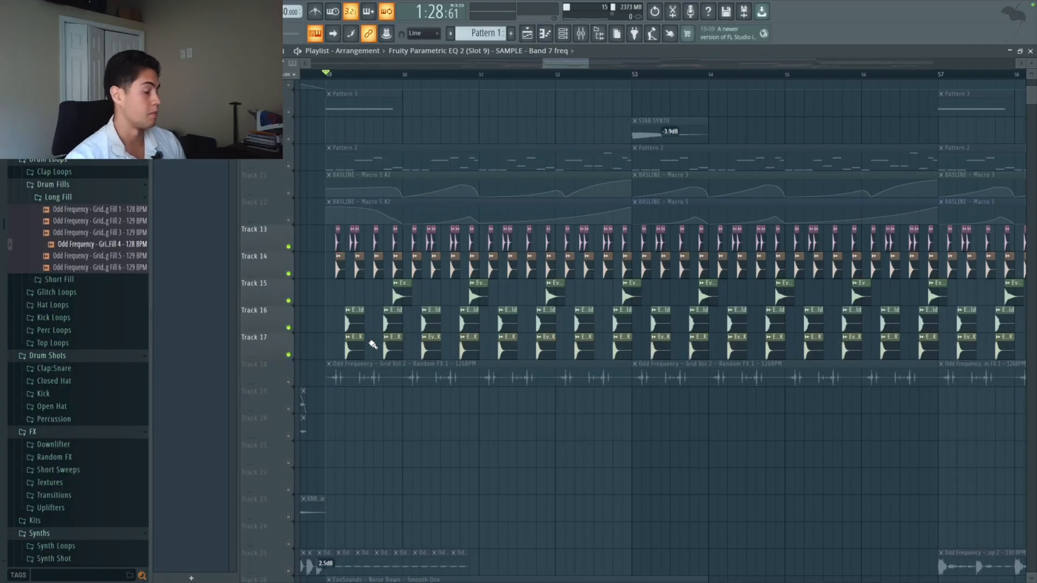
Step: Unmute track 18 with the Odd Frequency Random FX 1 loop
click(290, 382)
scroll(360, 367, down, 2)
ctrl+scroll(371, 342, up, 1)
scroll(373, 344, up, 4)
scroll(373, 344, down, 5)
ctrl+scroll(358, 267, up, 2)
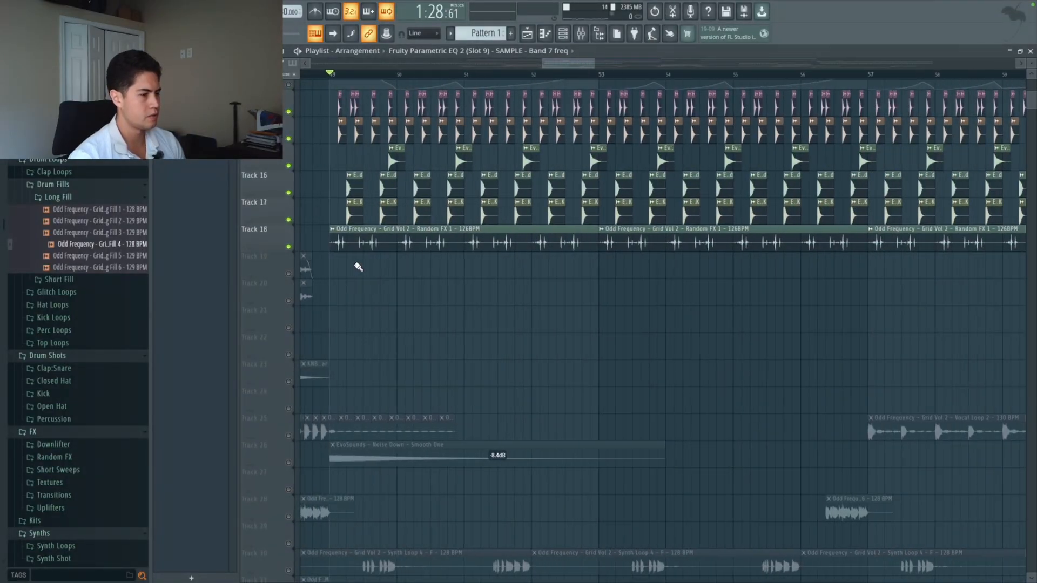
Step: Solo the Random FX 1 loop on track 18 and play it back on its own
right_click(289, 247)
key(space)
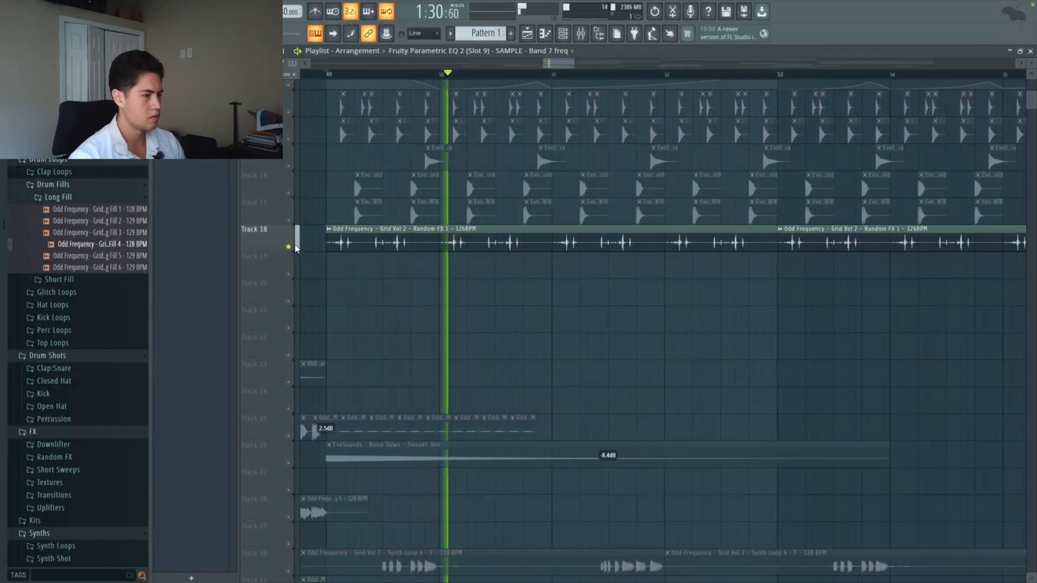
key(space)
Step: Unmute tracks 13 to 17 and play the hi-hats and claps together with the Random FX loop
scroll(343, 208, up, 1)
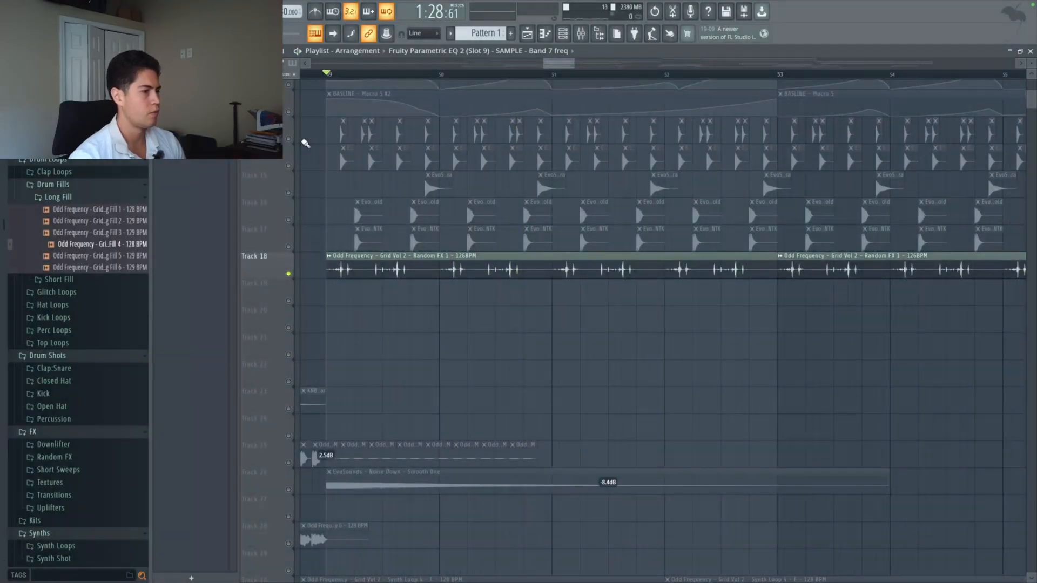
click(289, 166)
click(288, 192)
click(288, 220)
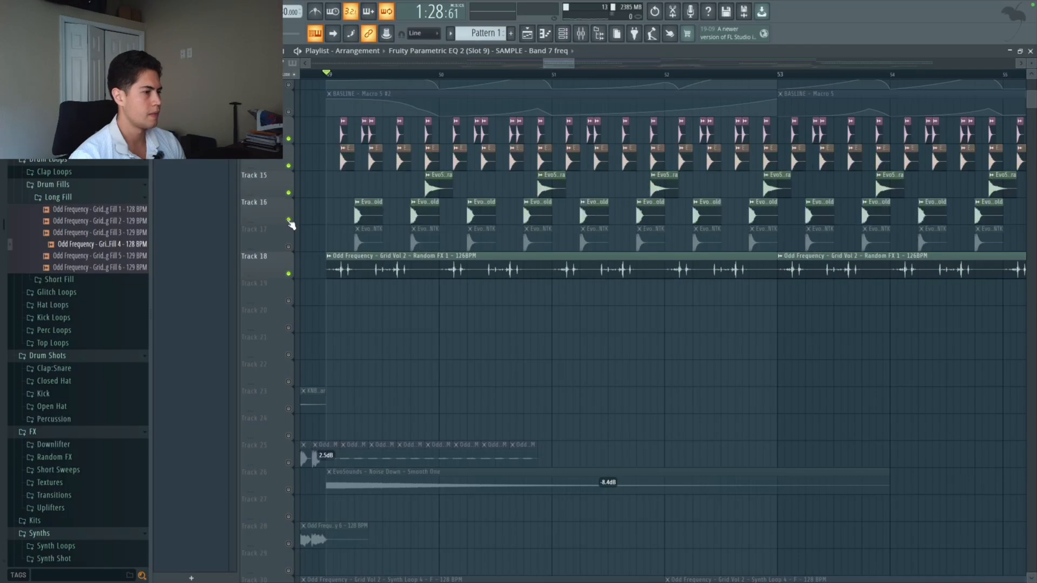
click(288, 246)
key(space)
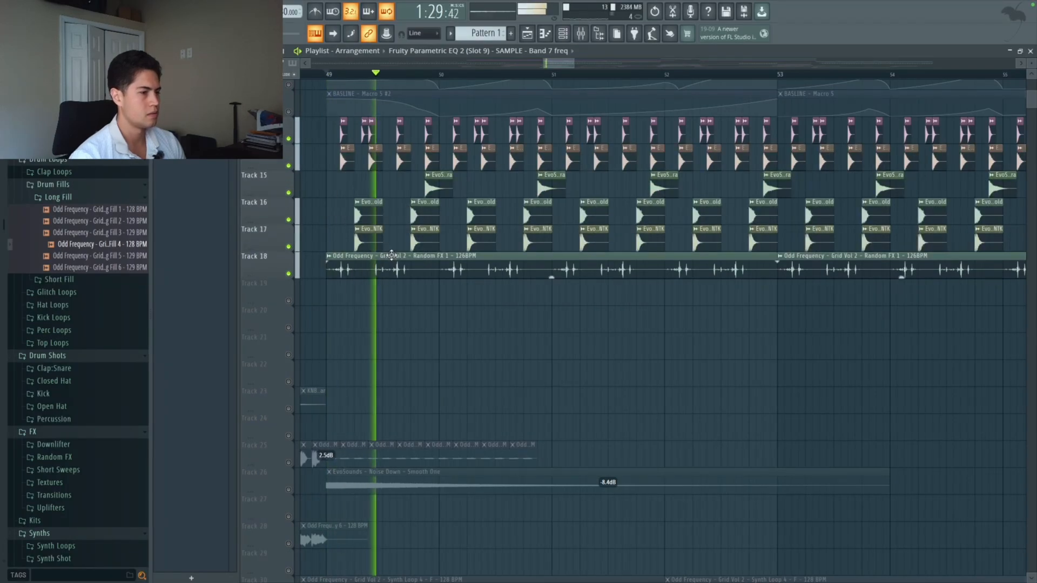
Step: Open the channel settings of the Random FX 1 clip on track 18, close them and stop playback
scroll(392, 255, up, 6)
scroll(390, 255, down, 3)
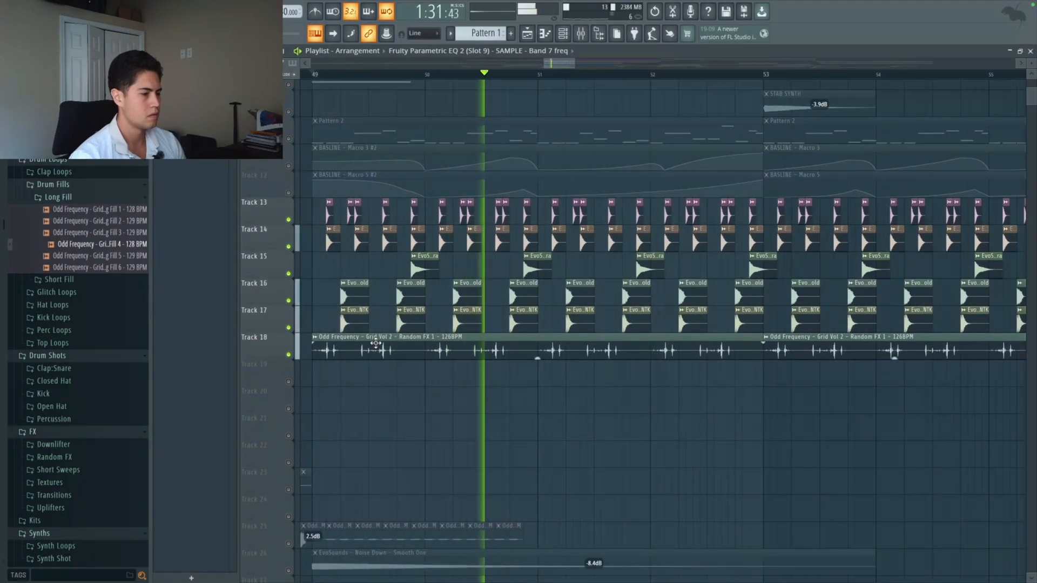
double_click(371, 343)
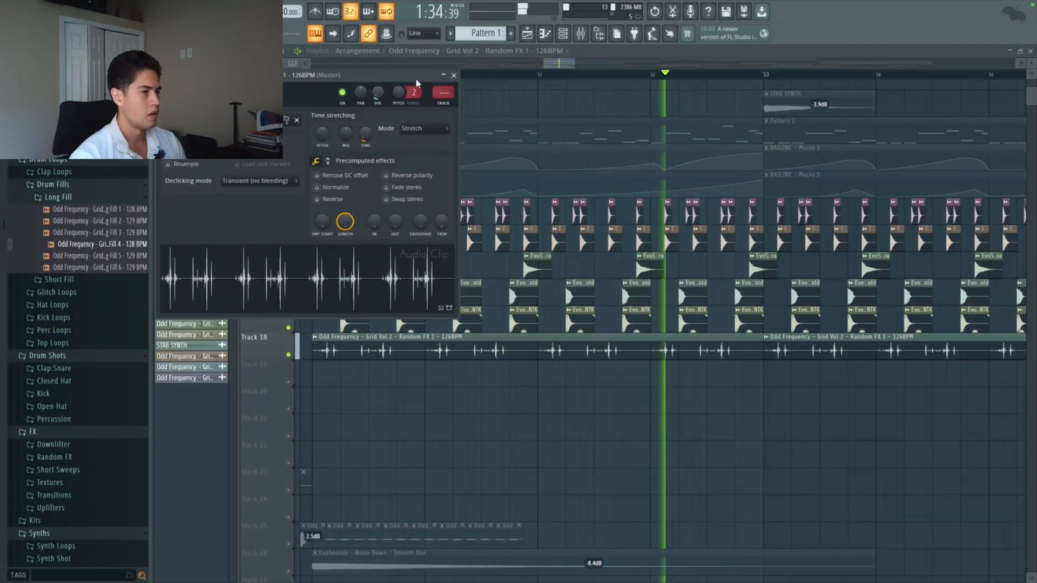
click(453, 75)
key(space)
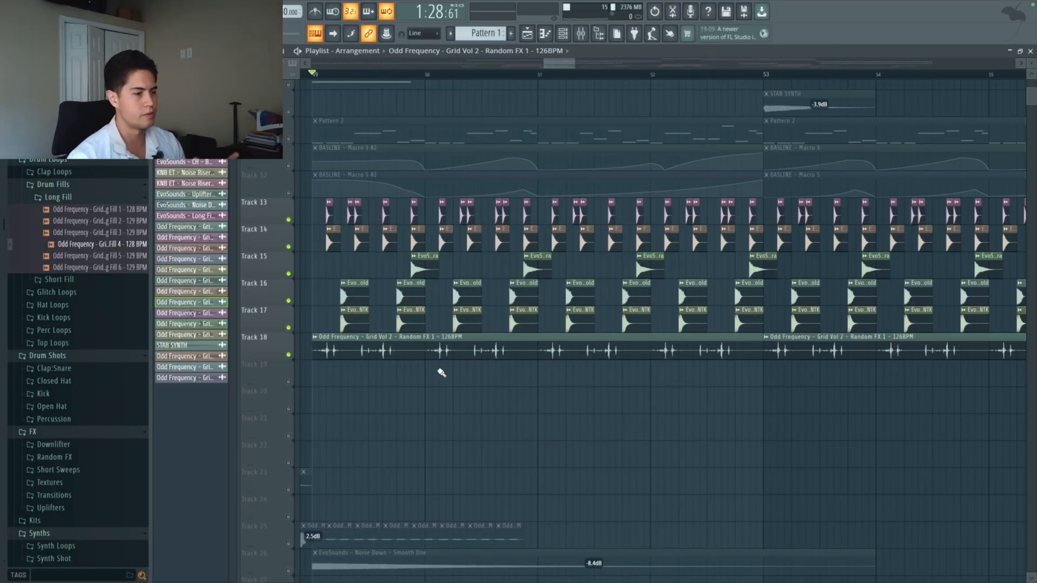
Step: Play the hi-hats, claps and Random FX loop on tracks 13 to 18 together from bar 49
scroll(392, 356, up, 8)
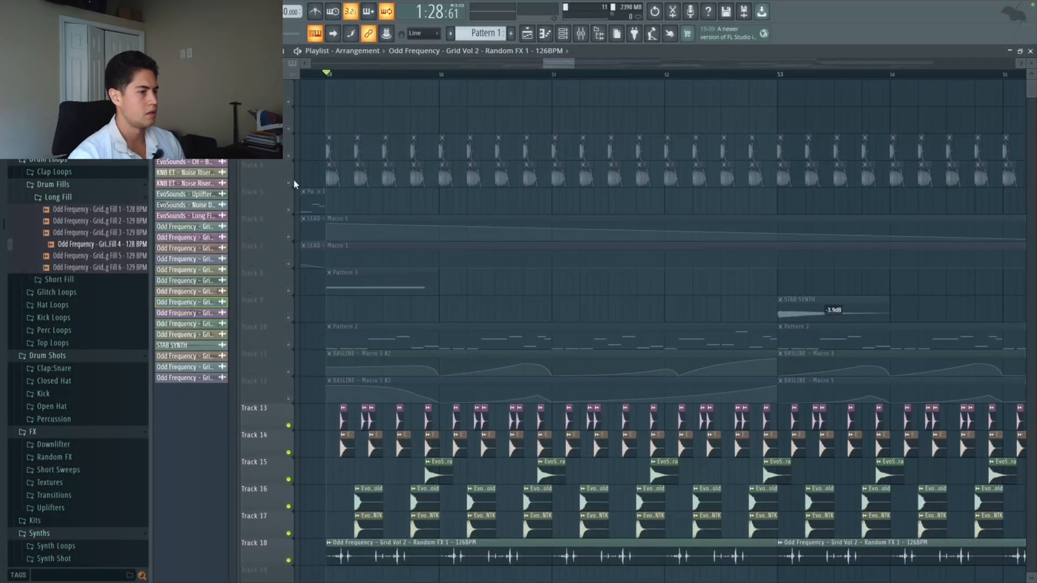
scroll(407, 274, down, 8)
key(space)
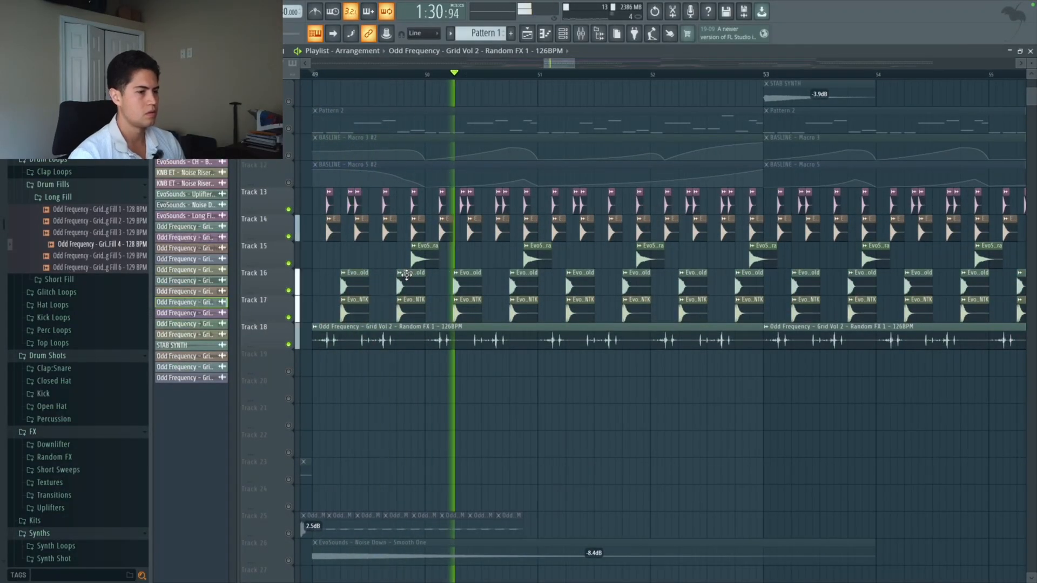
scroll(416, 302, up, 4)
scroll(432, 345, down, 5)
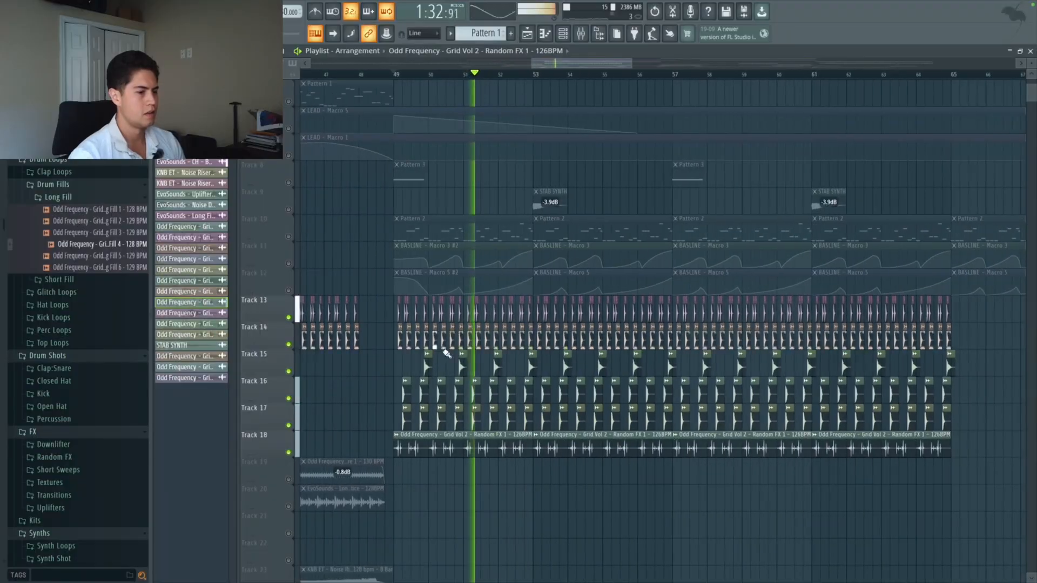
key(space)
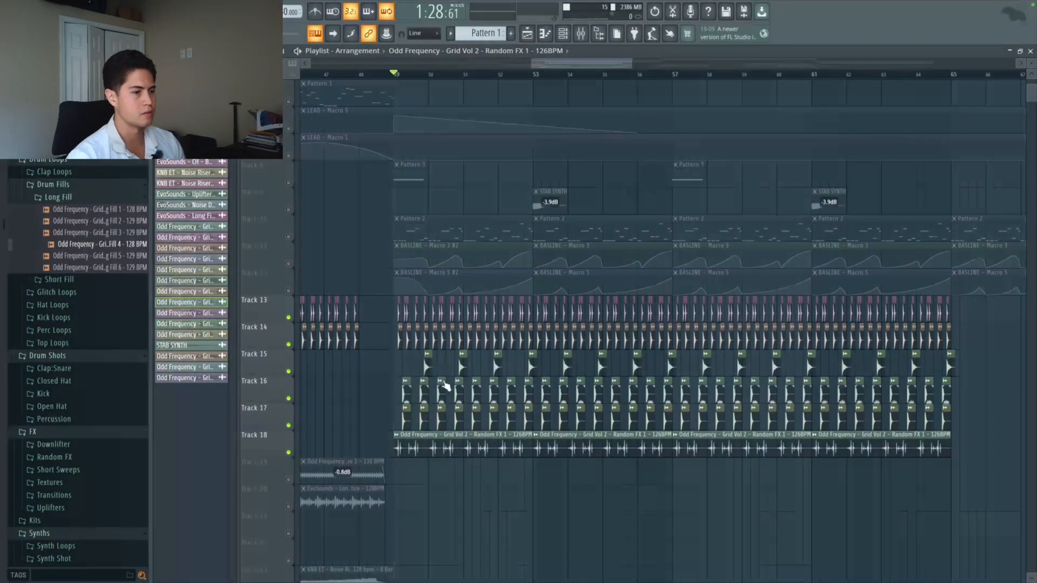
Step: Unmute tracks 10 to 12 with the Pattern 2 bassline and its Macro 3 and Macro 5 automation
scroll(457, 385, up, 2)
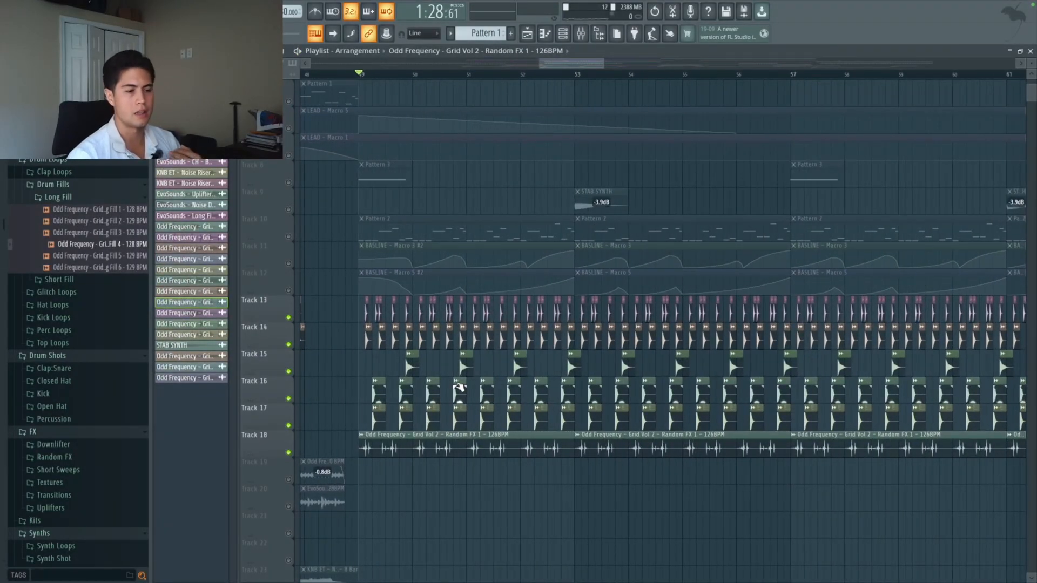
scroll(367, 311, up, 3)
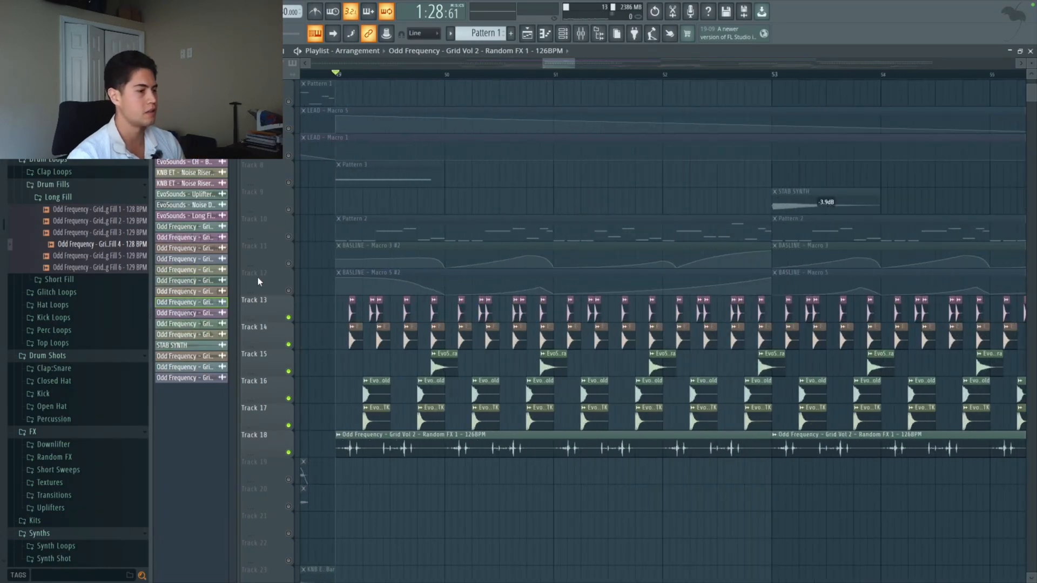
click(289, 237)
click(289, 263)
click(289, 291)
scroll(378, 280, down, 2)
scroll(377, 255, up, 2)
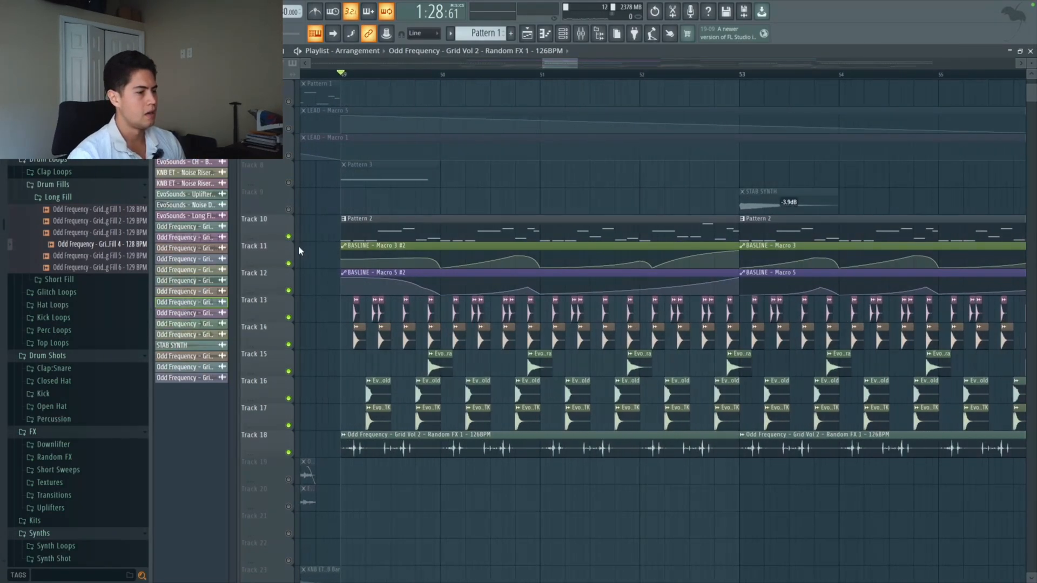
click(289, 264)
click(289, 264)
scroll(397, 274, down, 2)
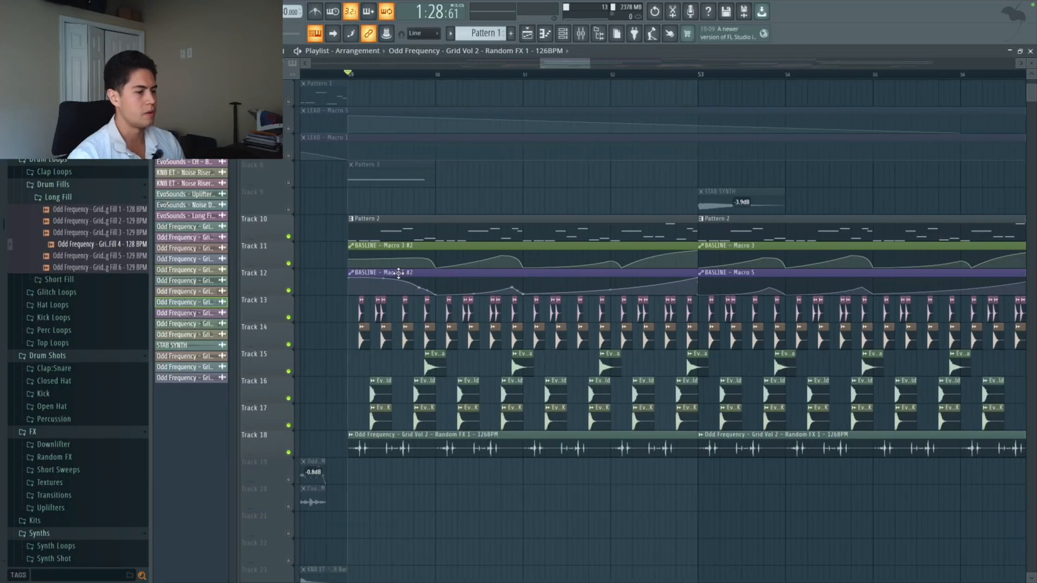
scroll(397, 238, up, 2)
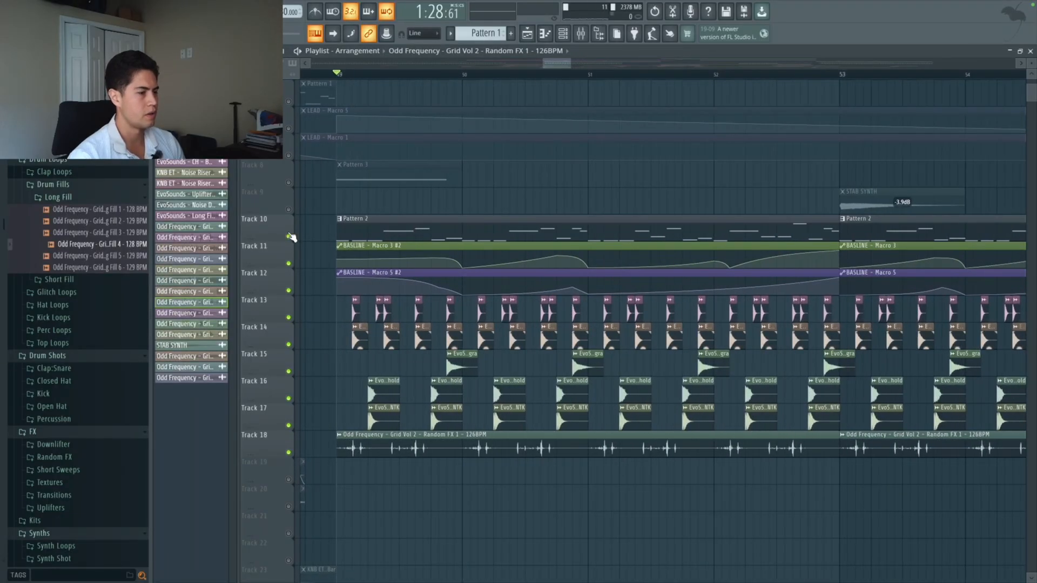
Step: Solo the Pattern 2 bassline on track 10 and play it on its own at a lower system volume
right_click(290, 237)
key(space)
key(XF86AudioLowerVolume)
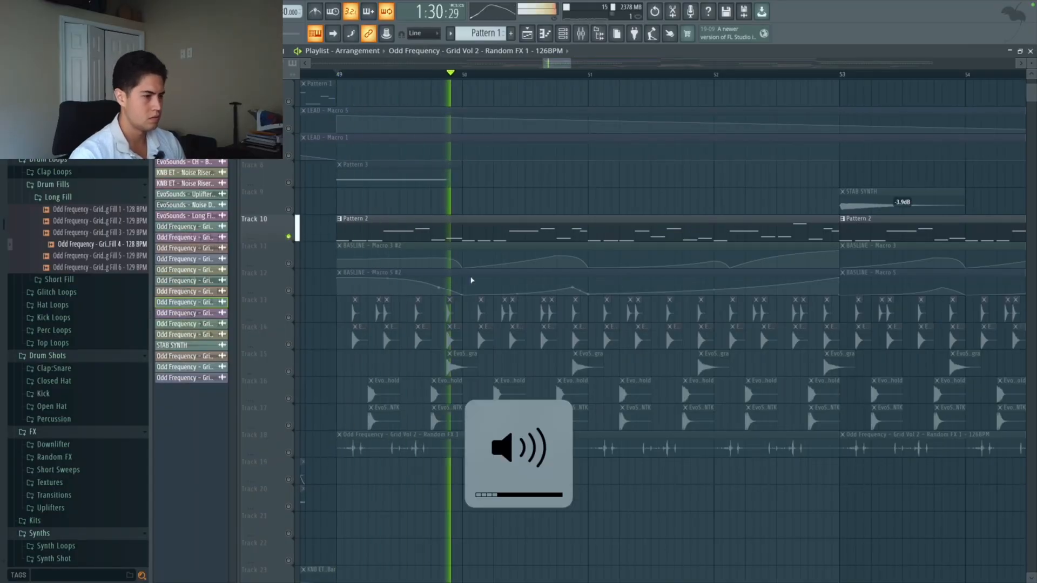
scroll(481, 292, down, 1)
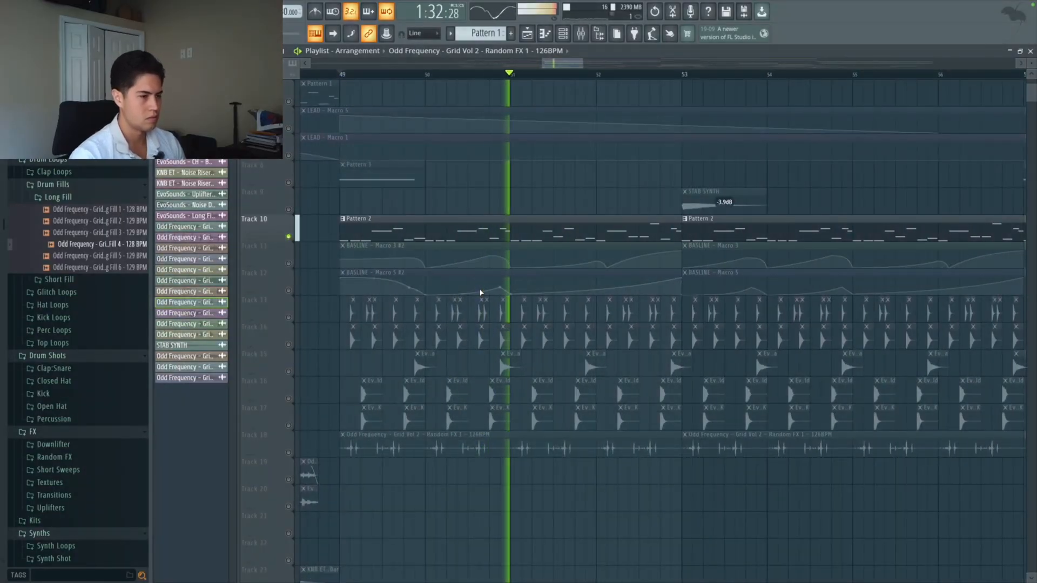
scroll(480, 292, down, 1)
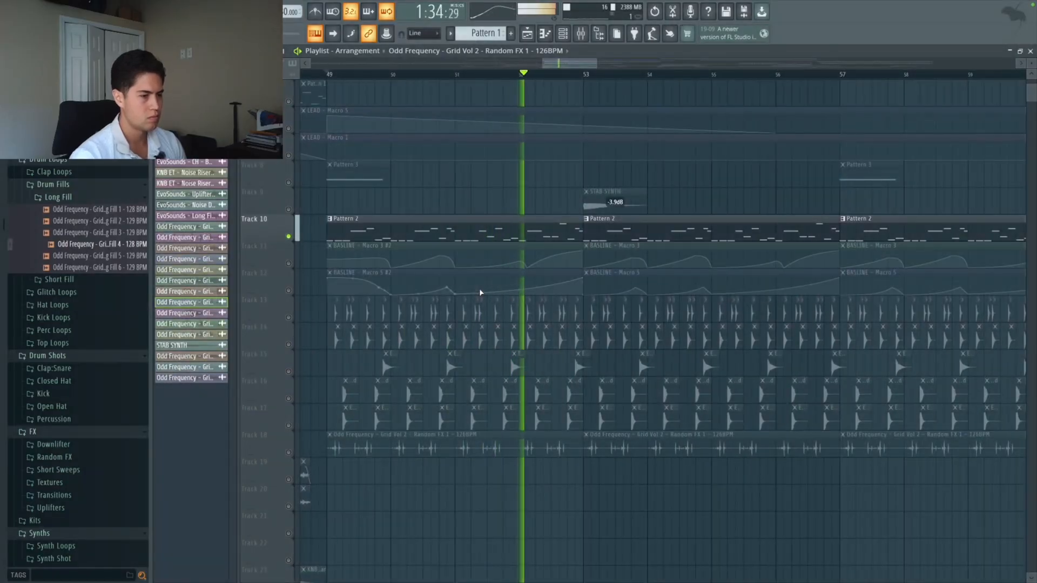
key(space)
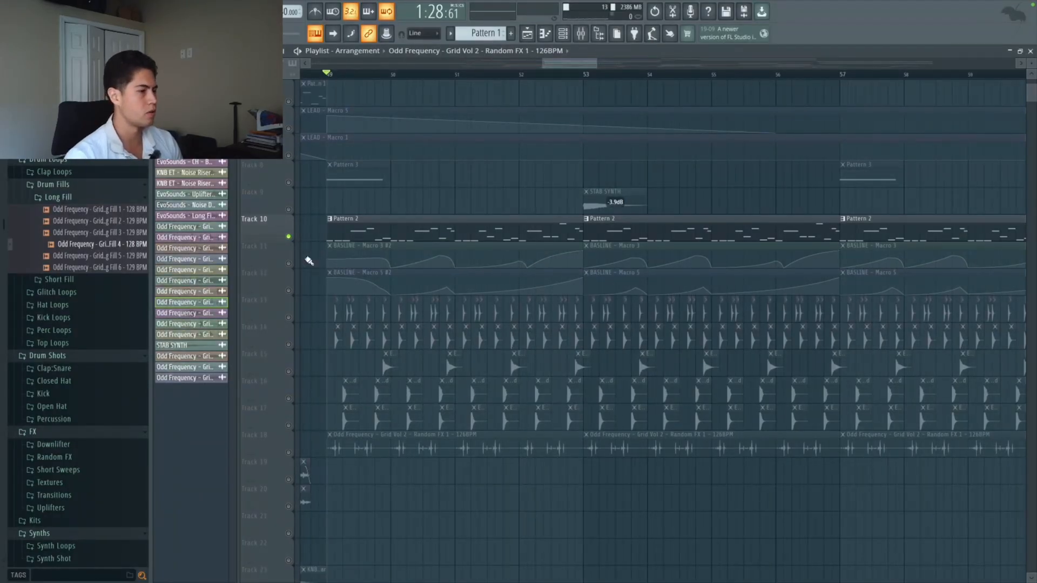
Step: Unmute tracks 13 to 18 with the hi-hats, claps and Random FX loop alongside the bassline
scroll(299, 335, down, 1)
click(289, 297)
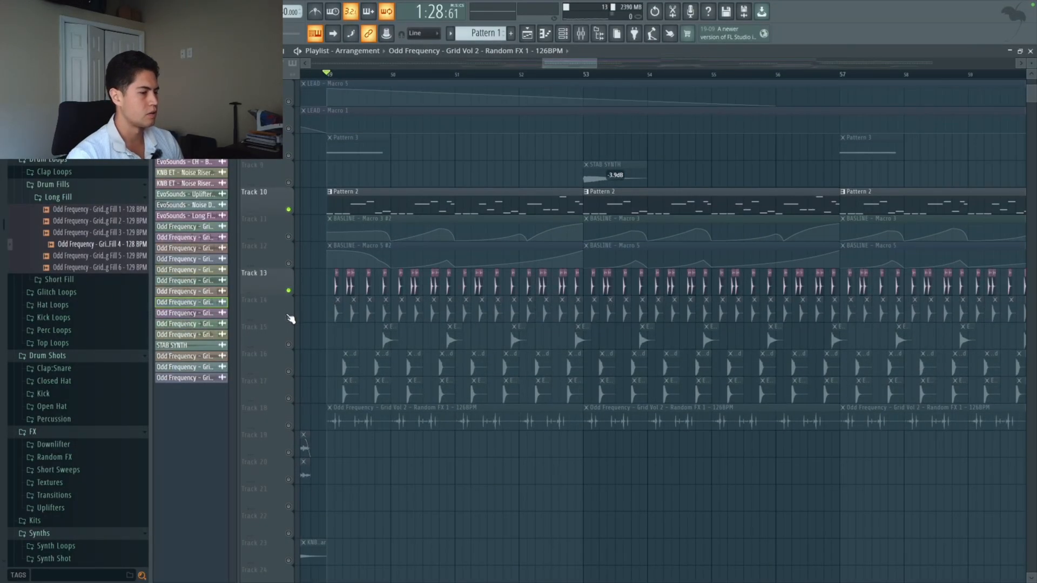
click(289, 323)
scroll(290, 319, down, 3)
scroll(291, 319, down, 1)
click(289, 264)
click(289, 291)
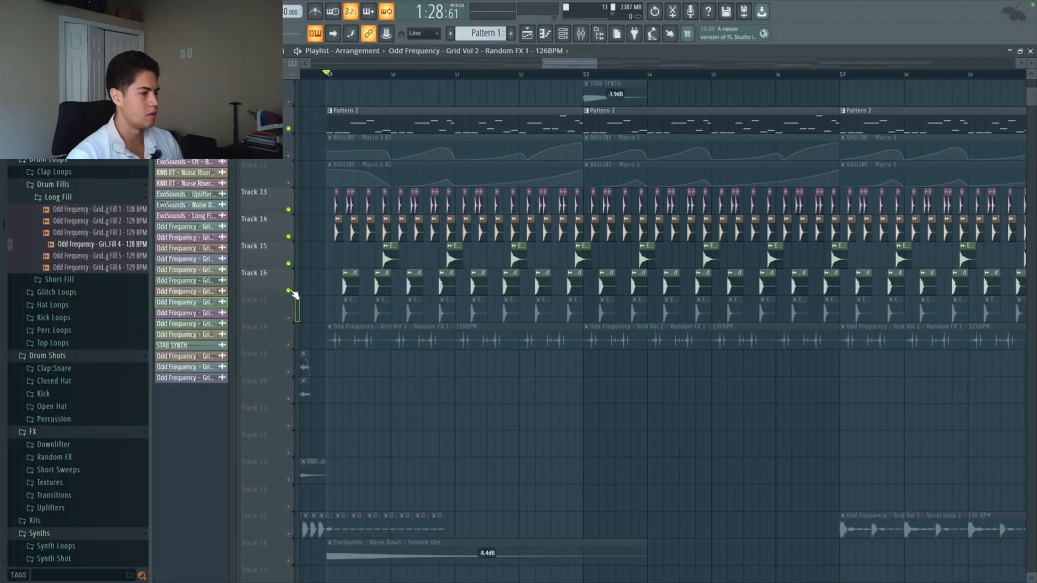
click(289, 318)
click(288, 345)
Step: Unmute tracks 3 and 4 and play them together with the bassline and percussion from bar 49
scroll(291, 243, up, 8)
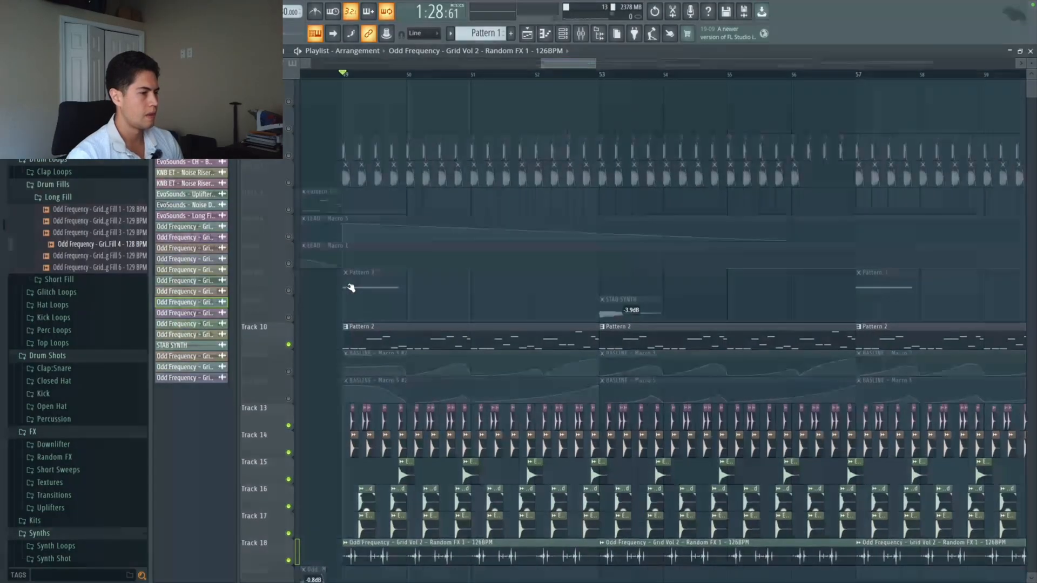
click(289, 182)
click(288, 156)
scroll(382, 280, down, 2)
key(space)
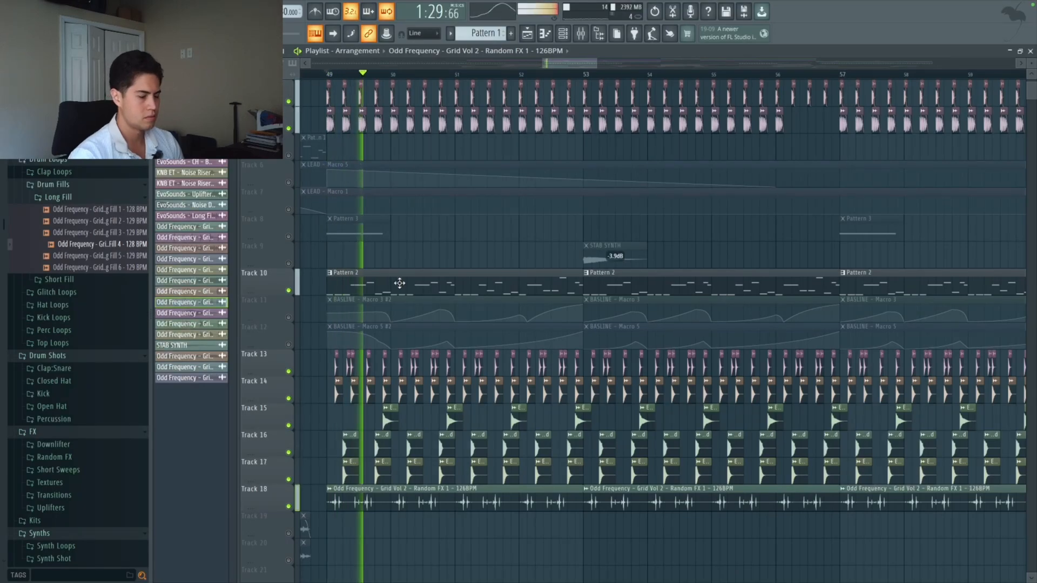
scroll(471, 288, up, 2)
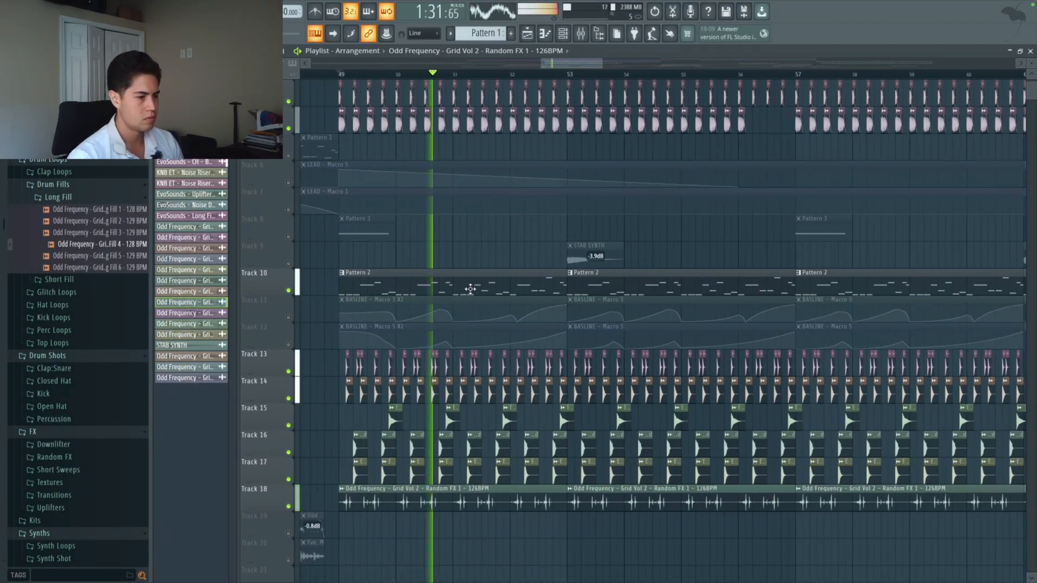
scroll(471, 289, down, 2)
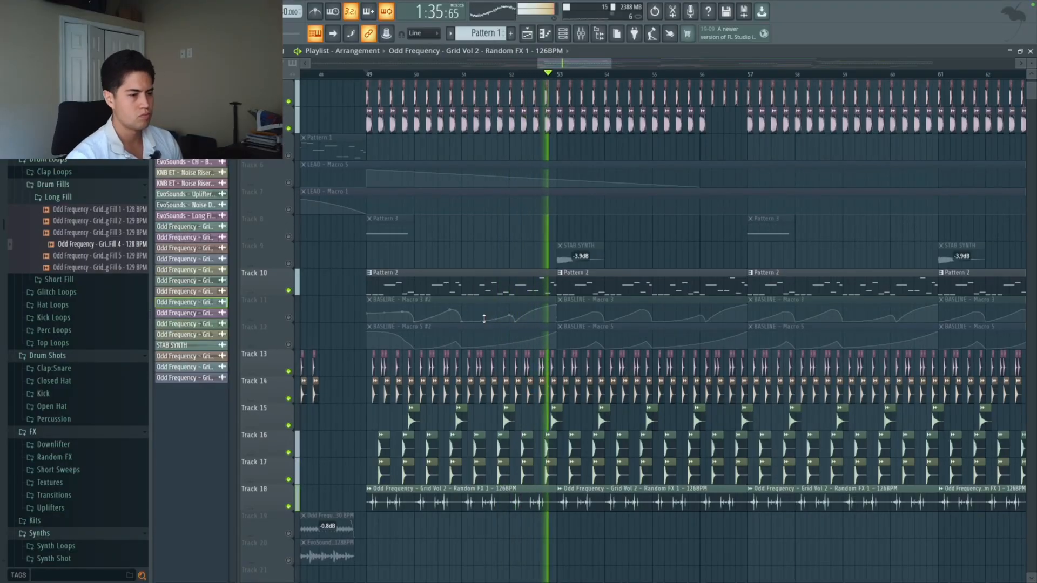
key(space)
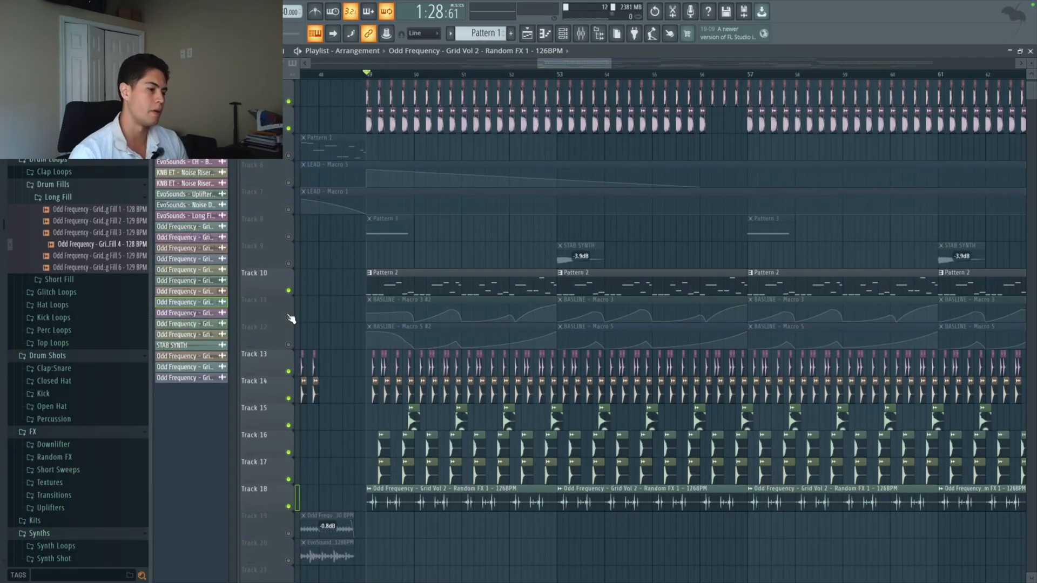
Step: Unmute the bassline's Macro 3 and Macro 5 automation clips on tracks 11 and 12
click(289, 317)
click(289, 344)
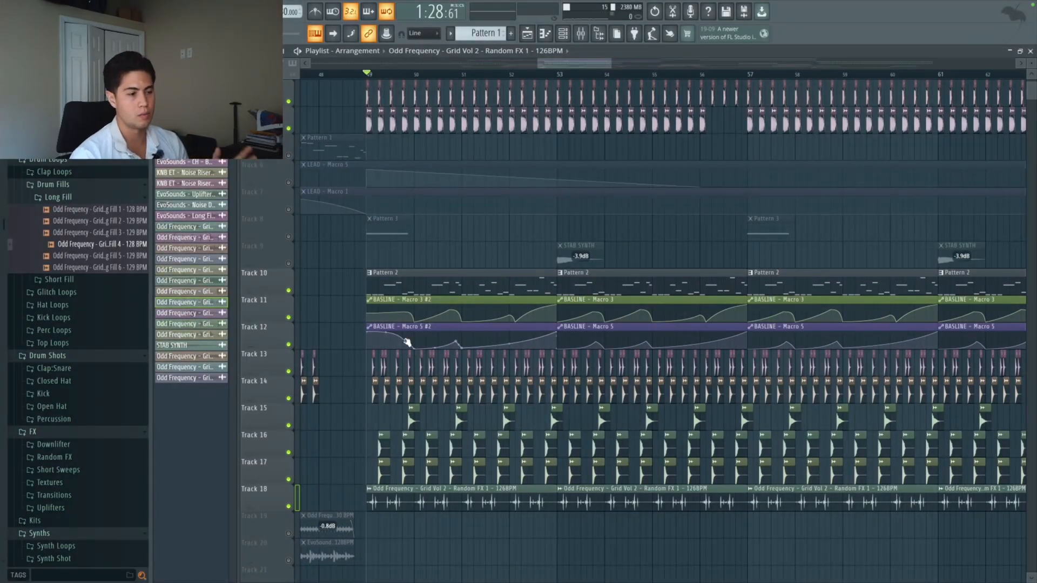
scroll(412, 311, up, 4)
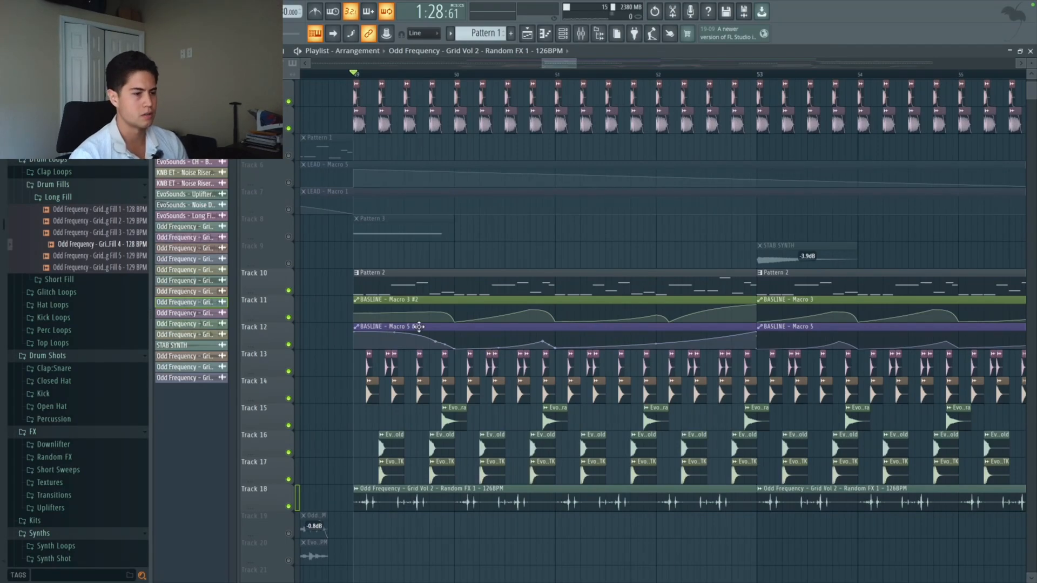
scroll(420, 327, down, 2)
scroll(412, 324, up, 2)
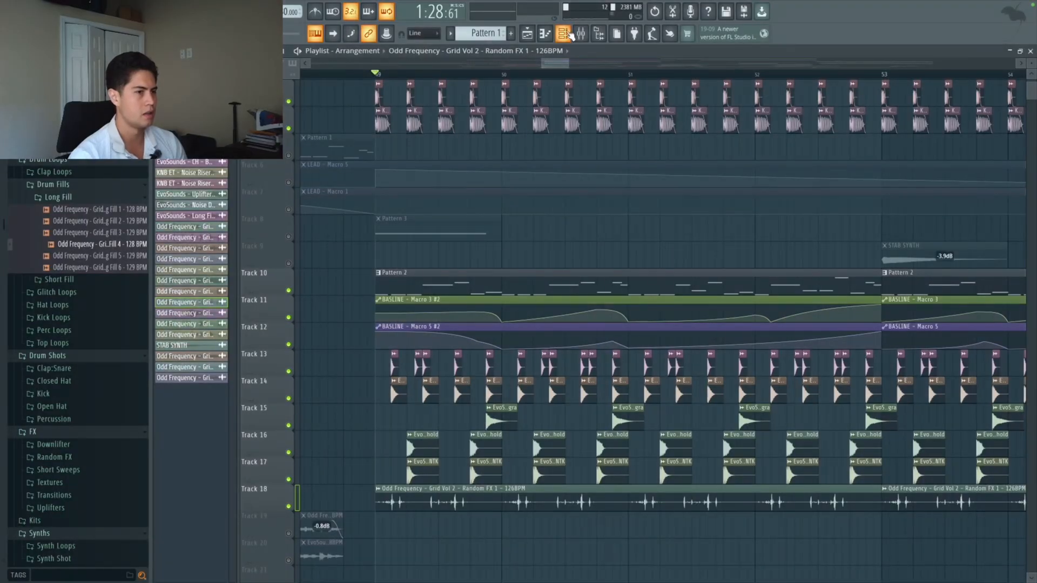
Step: Select Pattern 2, open the BASLINE channel's synth with the BS - Stay preset and play the section
click(569, 34)
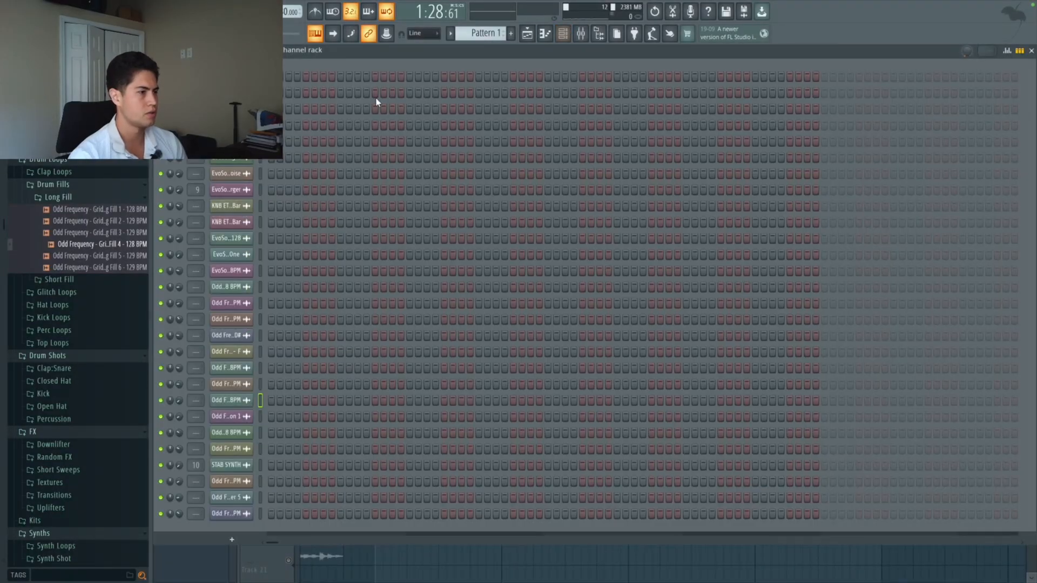
click(216, 89)
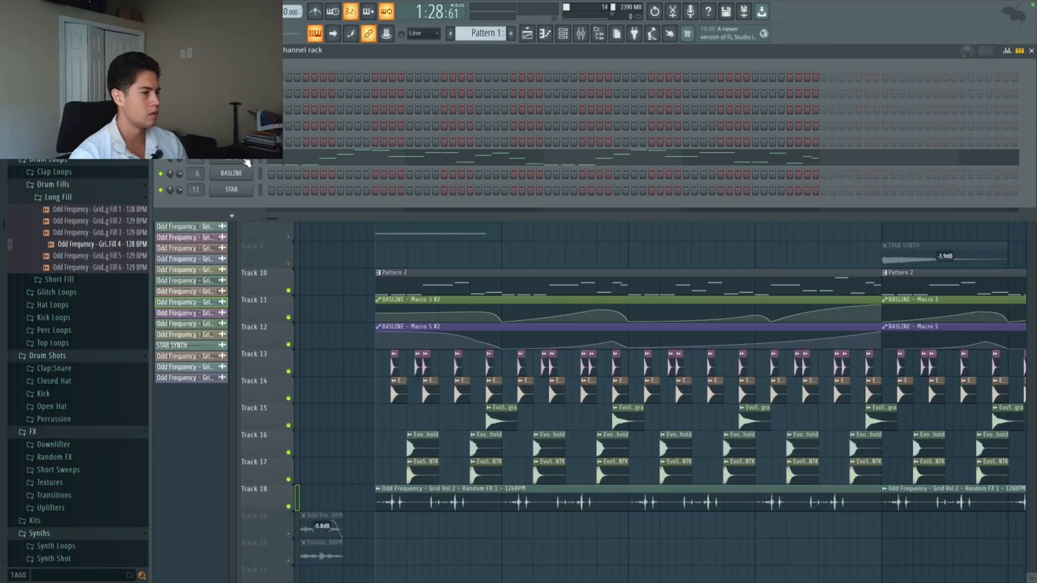
click(388, 283)
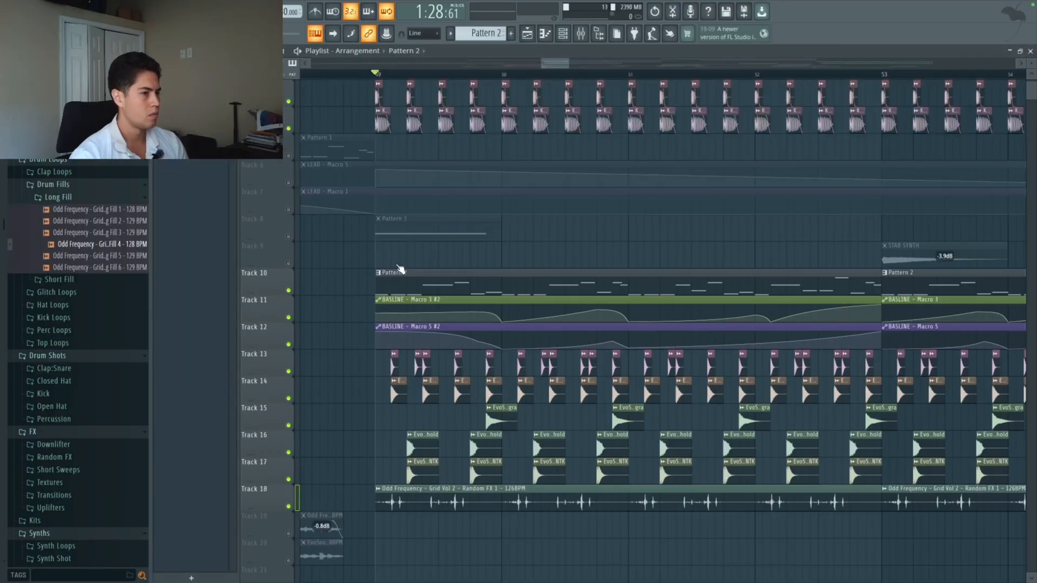
click(563, 33)
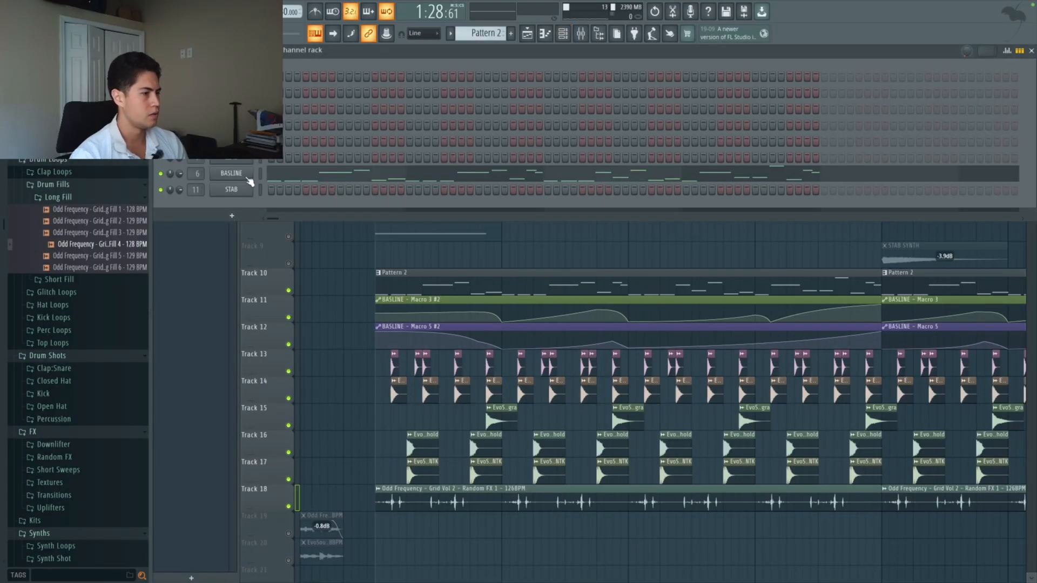
click(246, 176)
drag(440, 138, 467, 72)
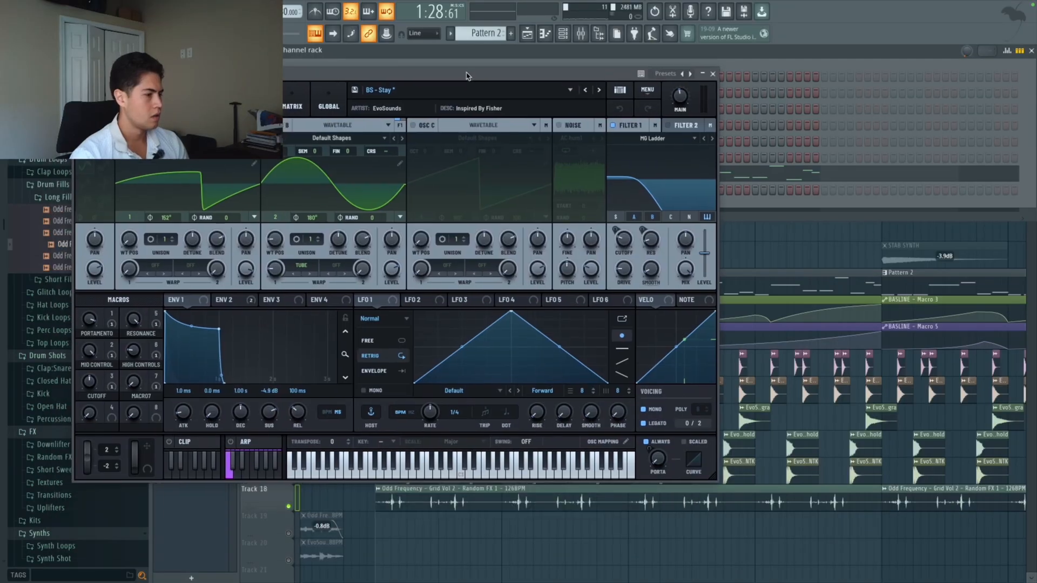
key(space)
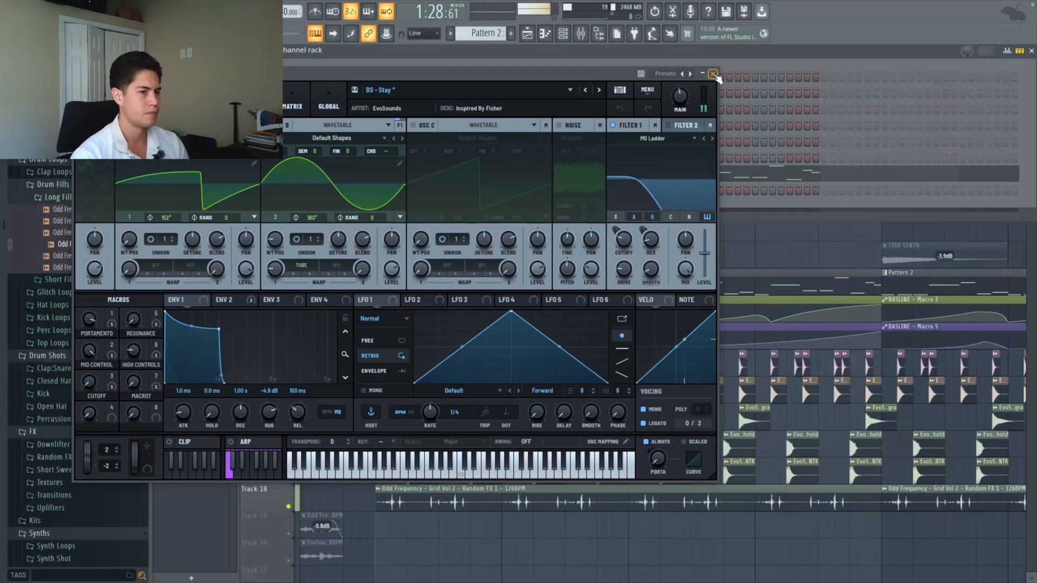
Step: Close the bassline synth and the channel rack to return to the bassline automation on tracks 11 and 12
click(715, 74)
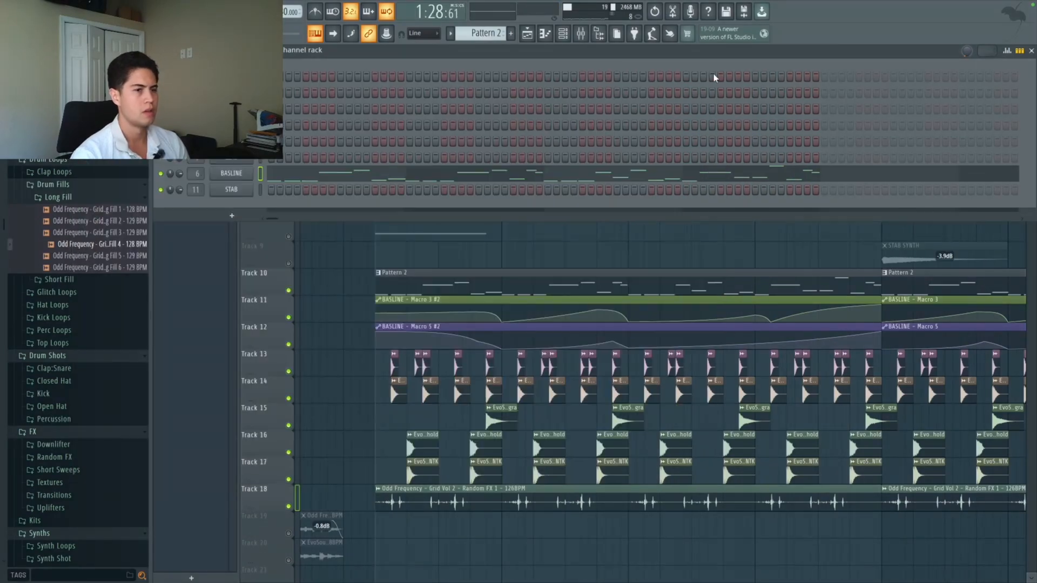
click(1031, 50)
scroll(644, 292, down, 2)
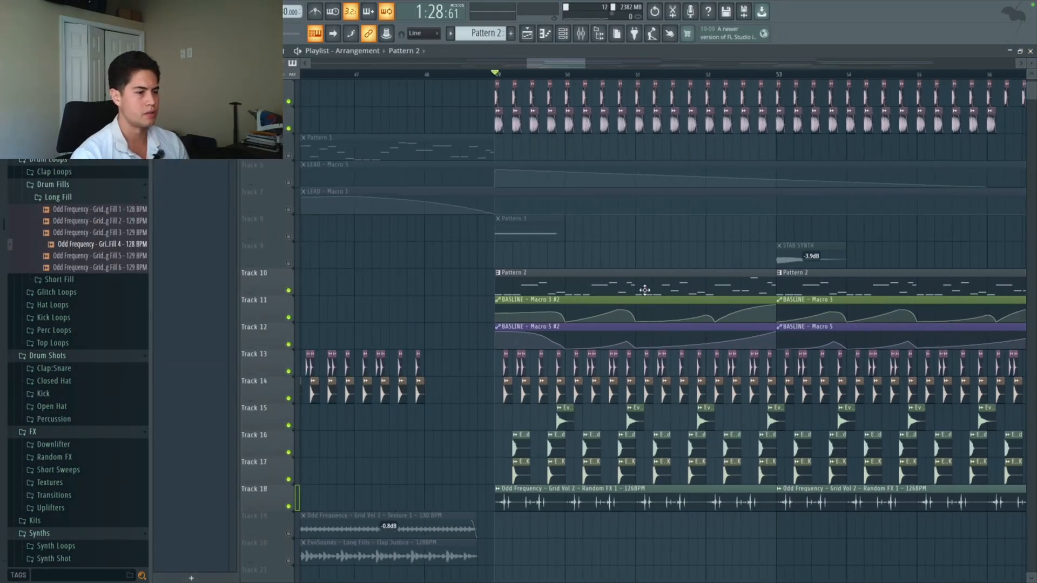
scroll(579, 294, down, 4)
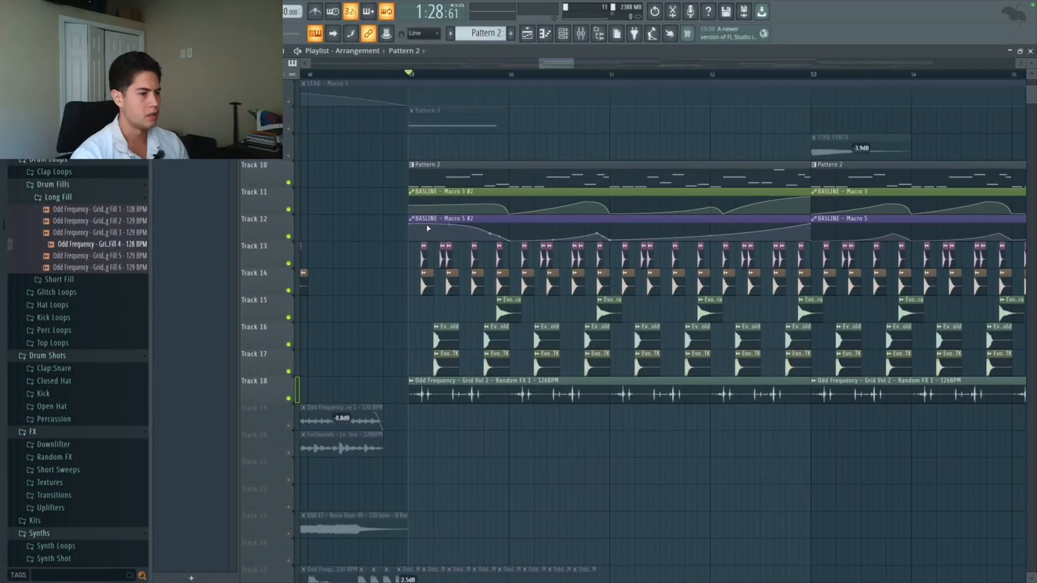
Step: Unmute track 8, which holds the Pattern 3 clips, and solo it
scroll(426, 225, down, 2)
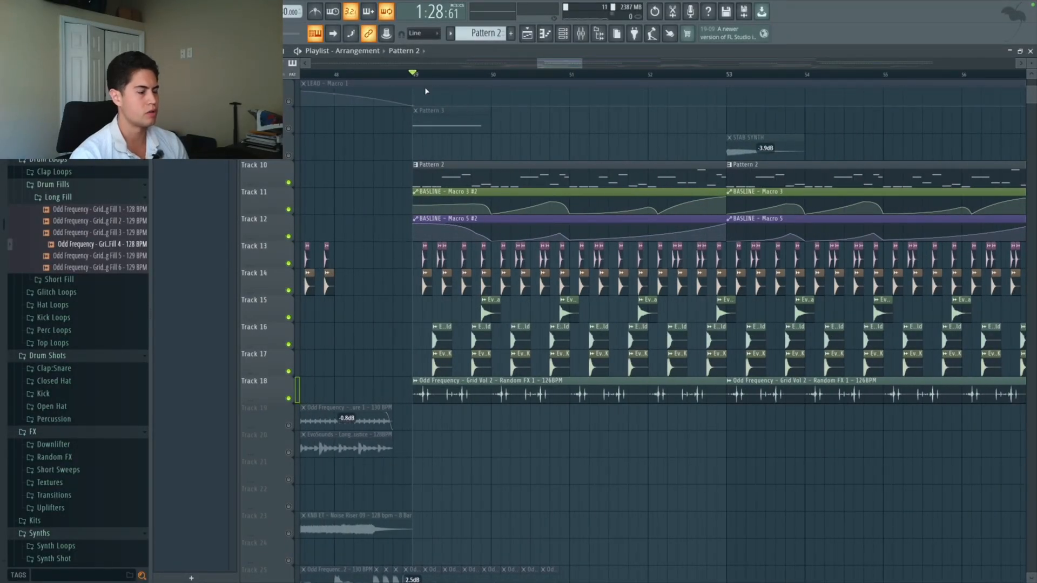
scroll(410, 218, down, 3)
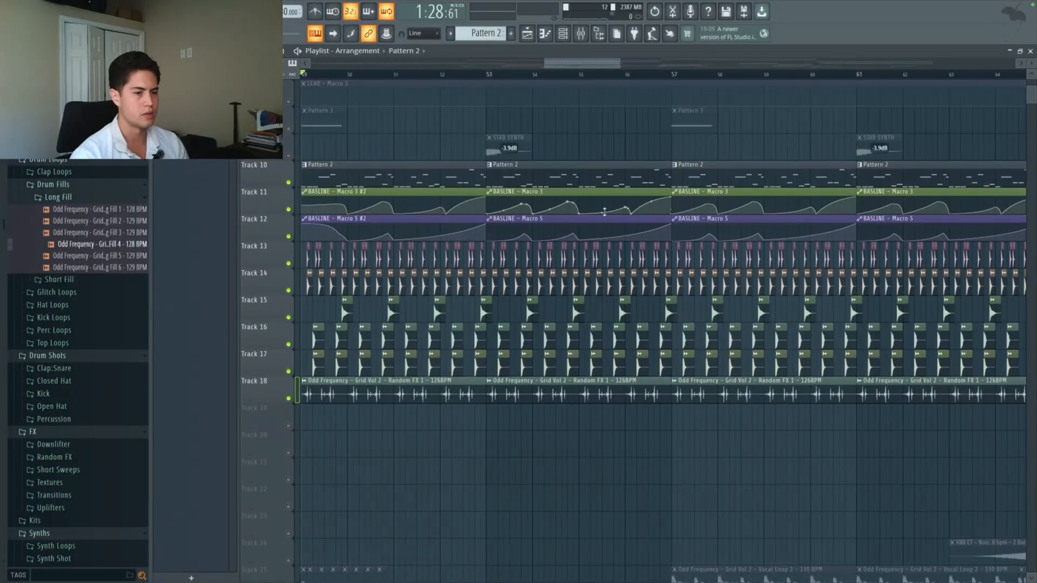
scroll(687, 283, down, 2)
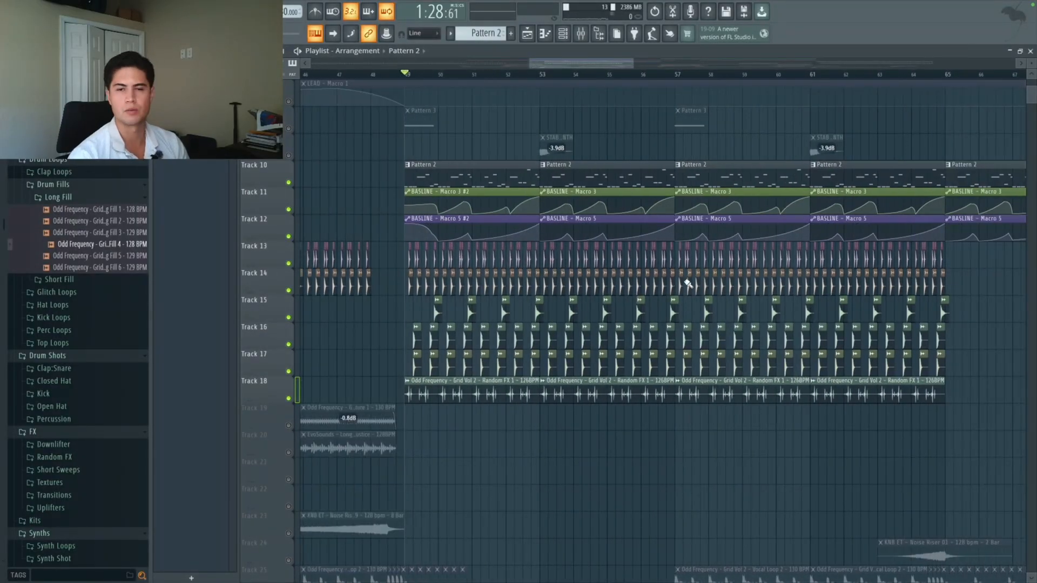
scroll(560, 342, down, 5)
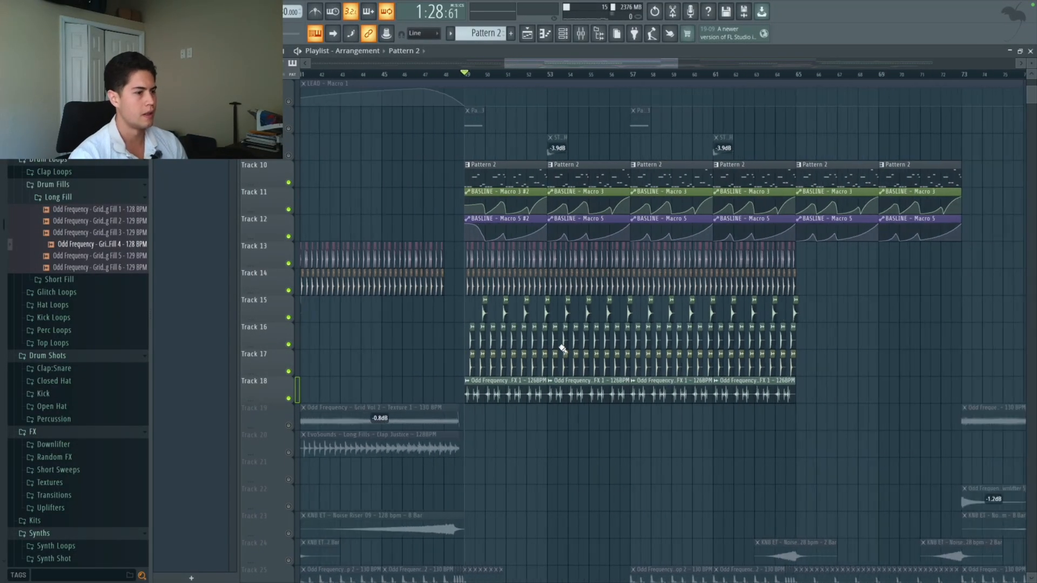
scroll(510, 345, up, 5)
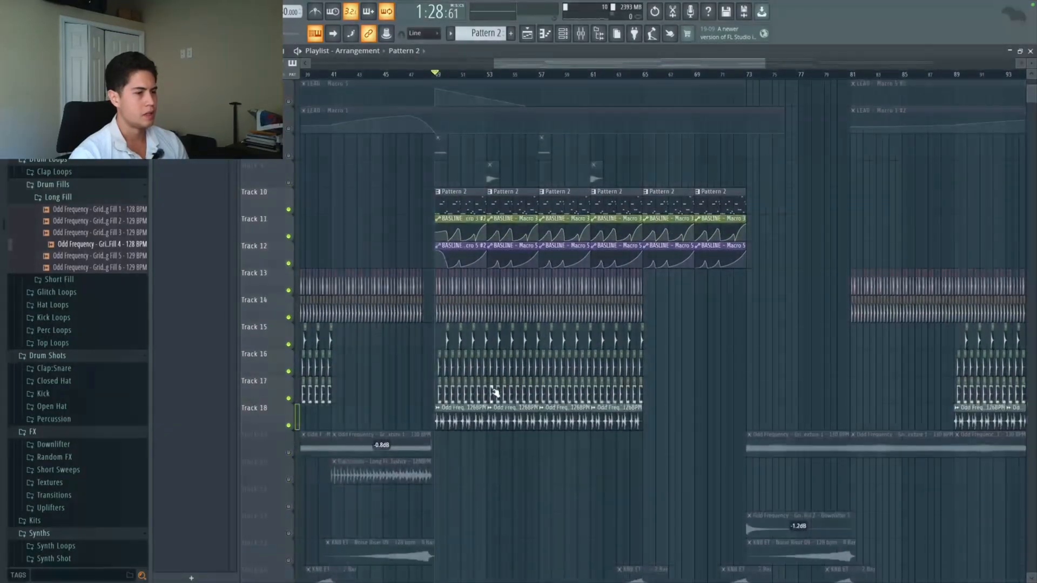
scroll(434, 279, up, 2)
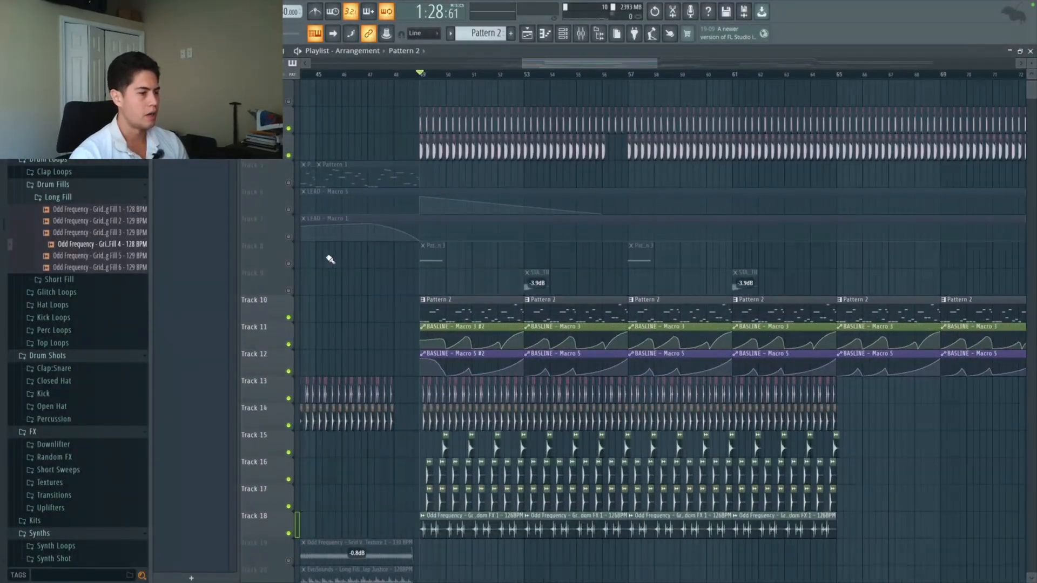
click(290, 264)
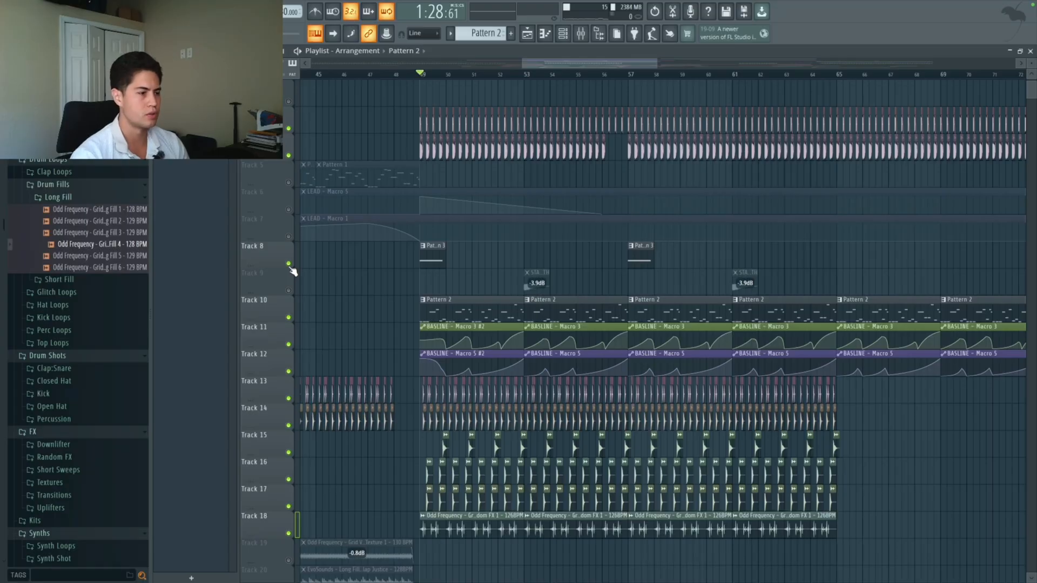
right_click(289, 264)
Step: Play the soloed Pattern 3 clip on track 8 from the start of the drop near bar 49
scroll(405, 297, up, 2)
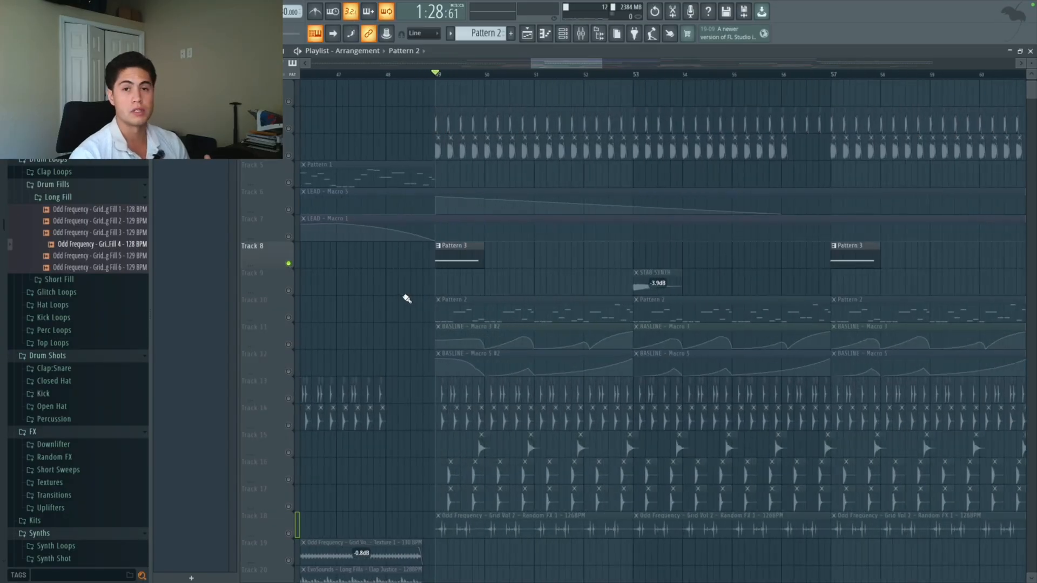
scroll(506, 297, up, 2)
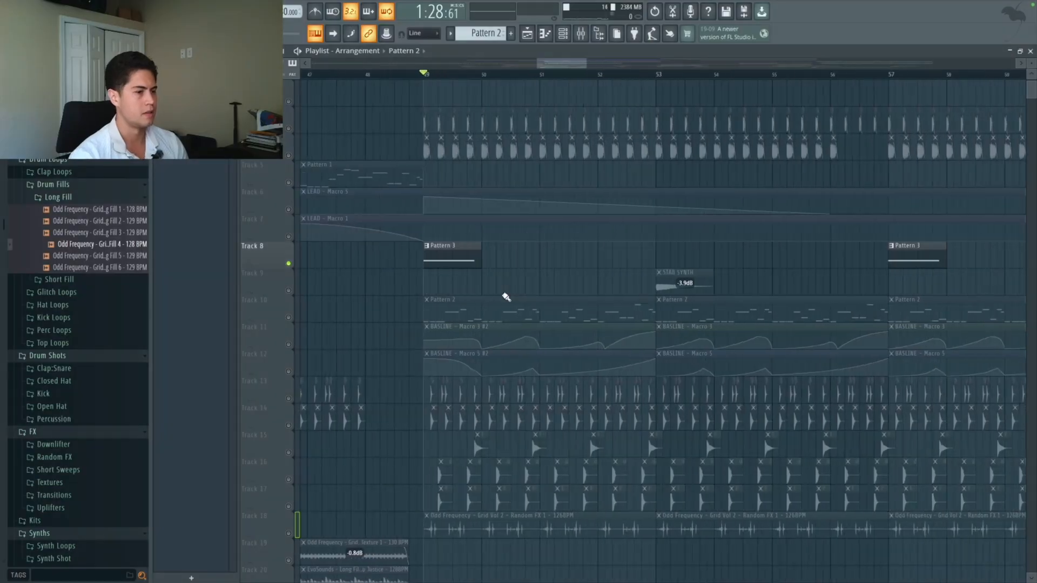
key(space)
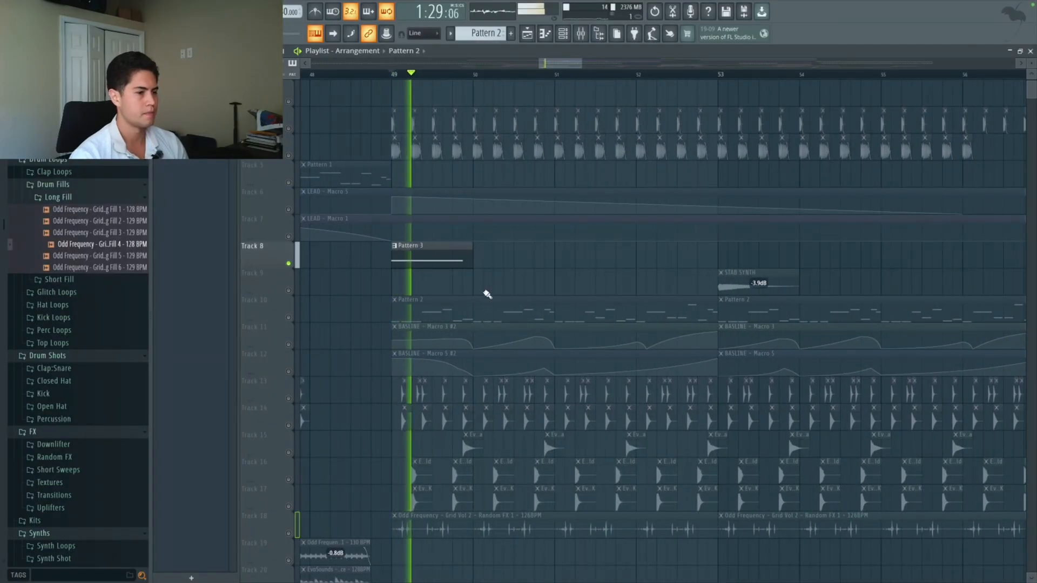
key(space)
scroll(492, 292, down, 1)
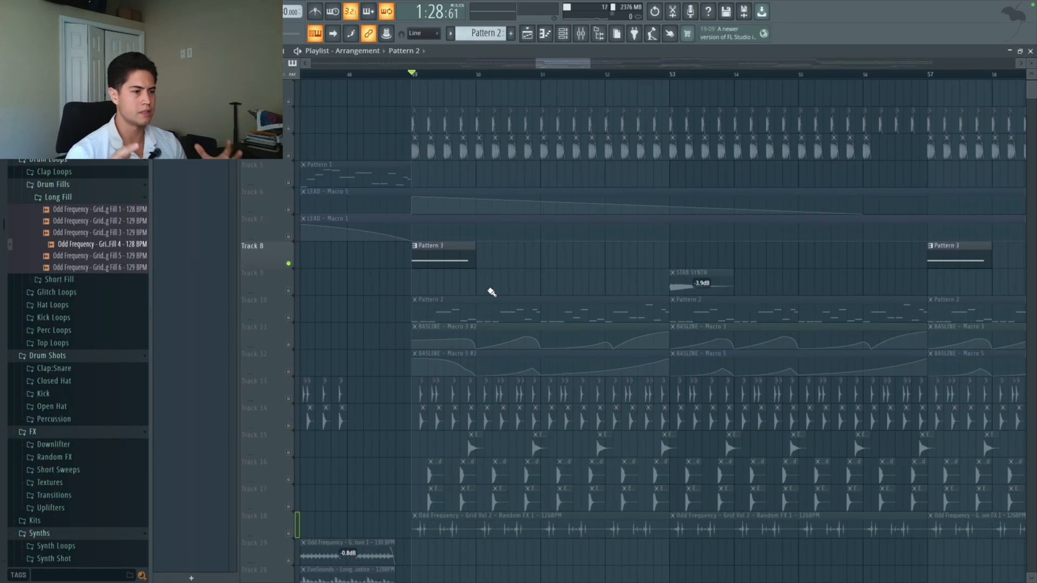
Step: Inspect the Kickstart 2 effect on the STAB mixer track, close it and return to the playlist
click(584, 36)
click(451, 206)
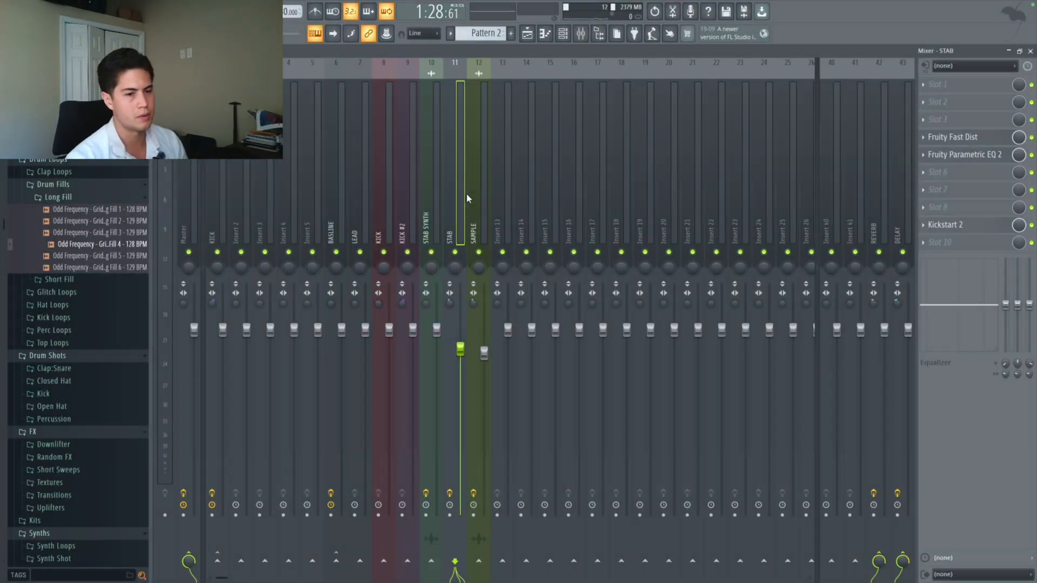
click(963, 225)
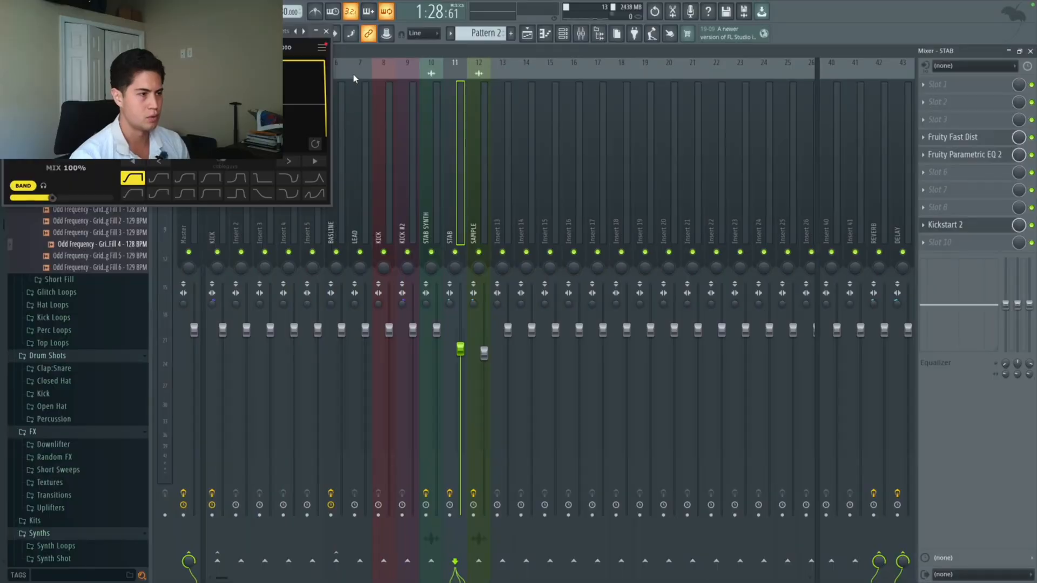
click(327, 32)
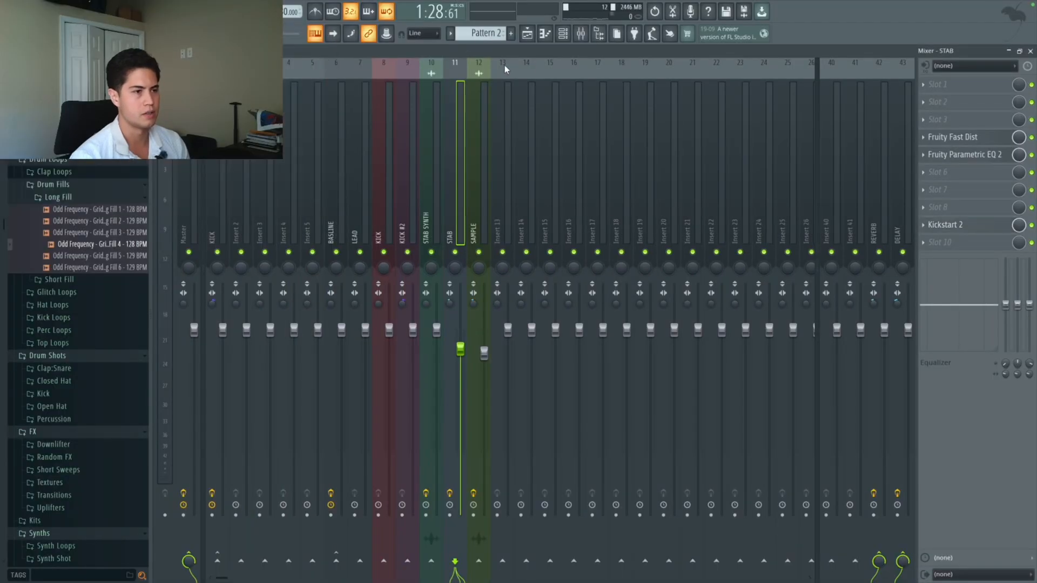
click(527, 34)
Step: Unmute the bassline pattern and its automation on tracks 10, 11 and 12, plus the kick on track 4
scroll(354, 363, down, 3)
click(289, 265)
click(287, 292)
click(288, 318)
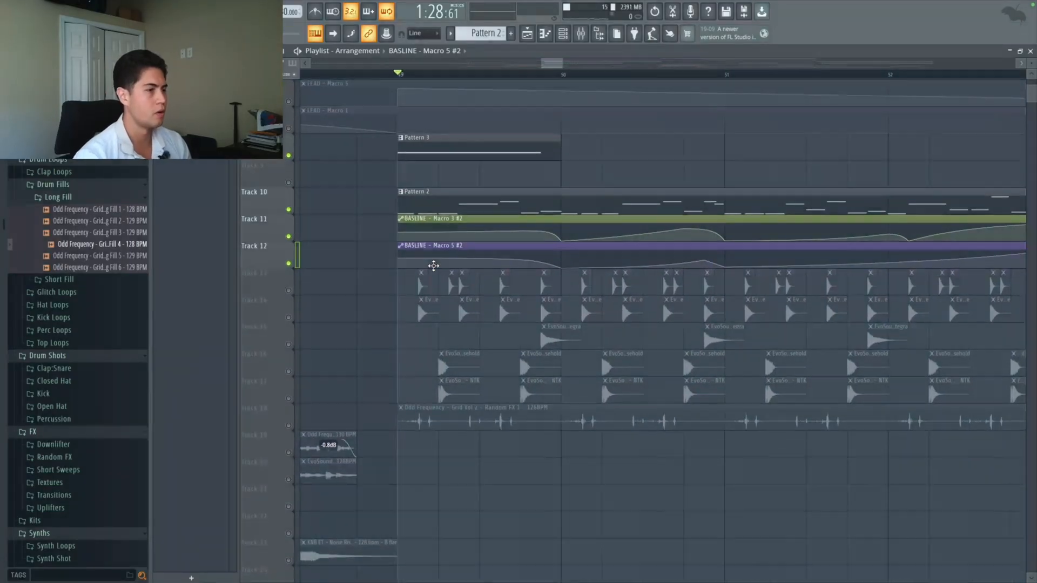
scroll(433, 265, up, 3)
click(289, 185)
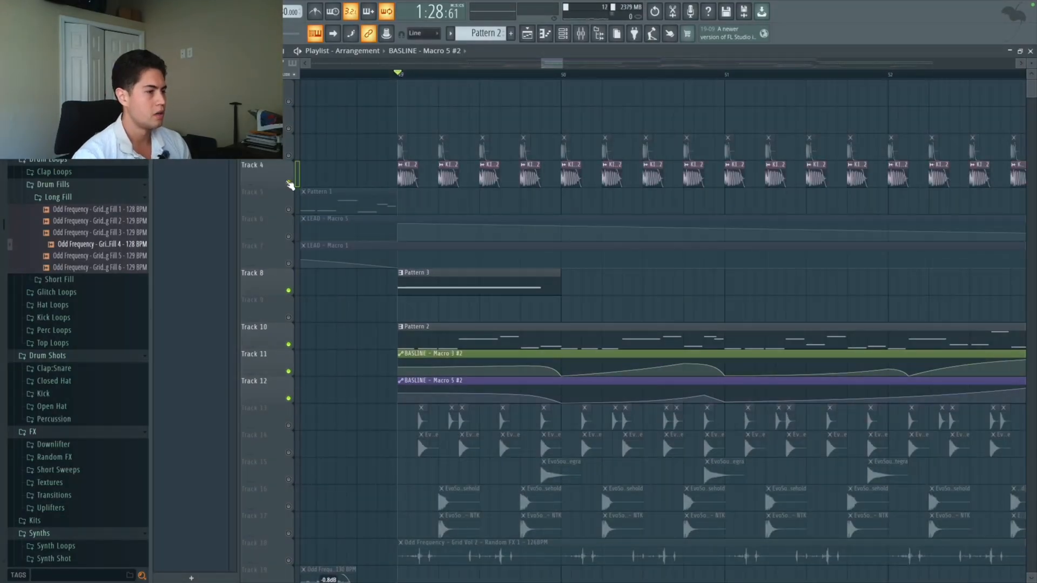
Step: Unmute the percussion and Random FX layers on tracks 13 to 18
scroll(371, 246, down, 11)
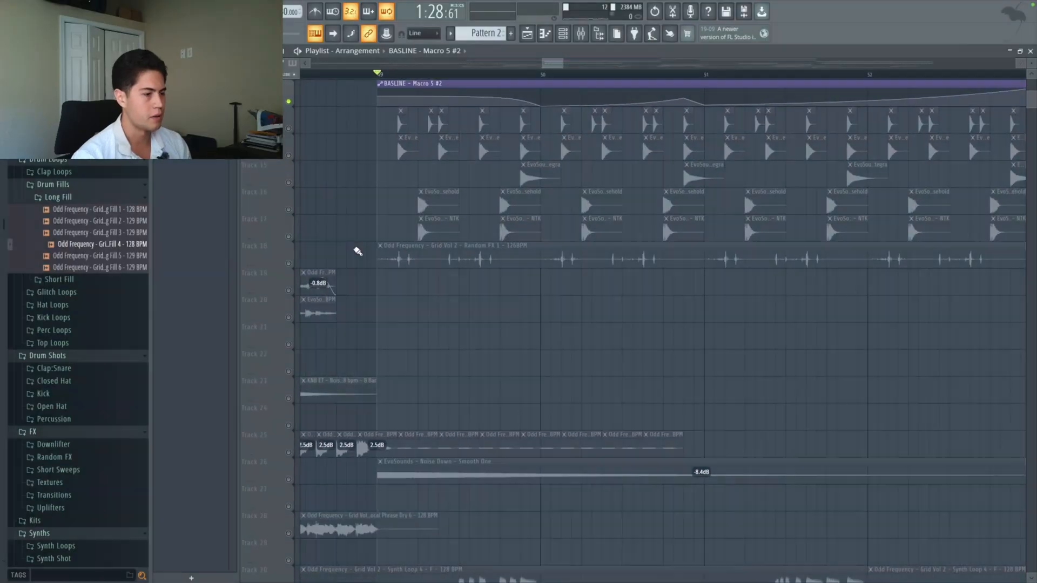
drag(292, 264, 291, 129)
scroll(401, 190, down, 3)
scroll(400, 186, up, 7)
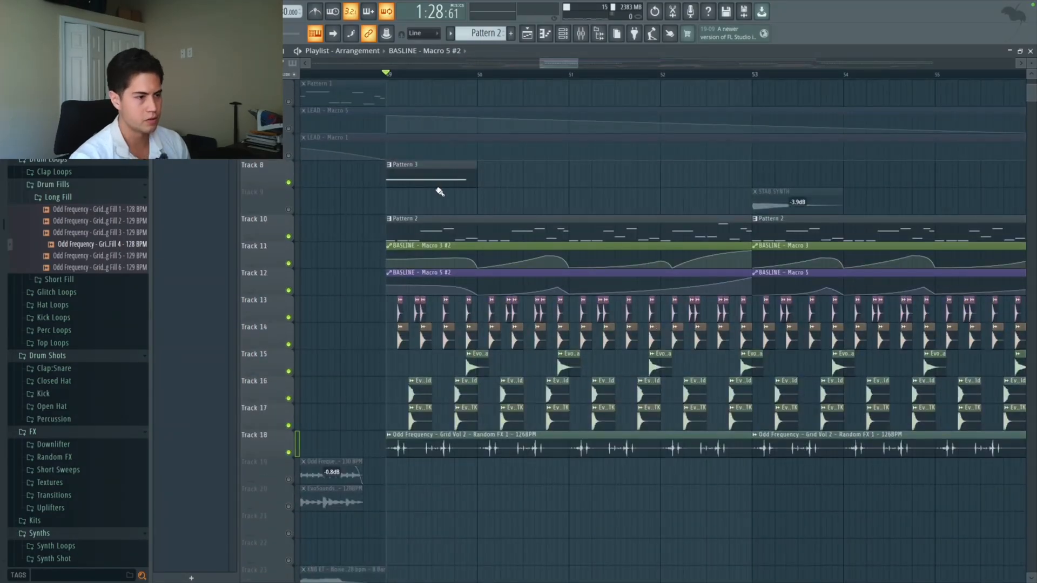
Step: Set the playback position just before bar 49 and play the stab with the bassline, kick and percussion
scroll(441, 194, down, 4)
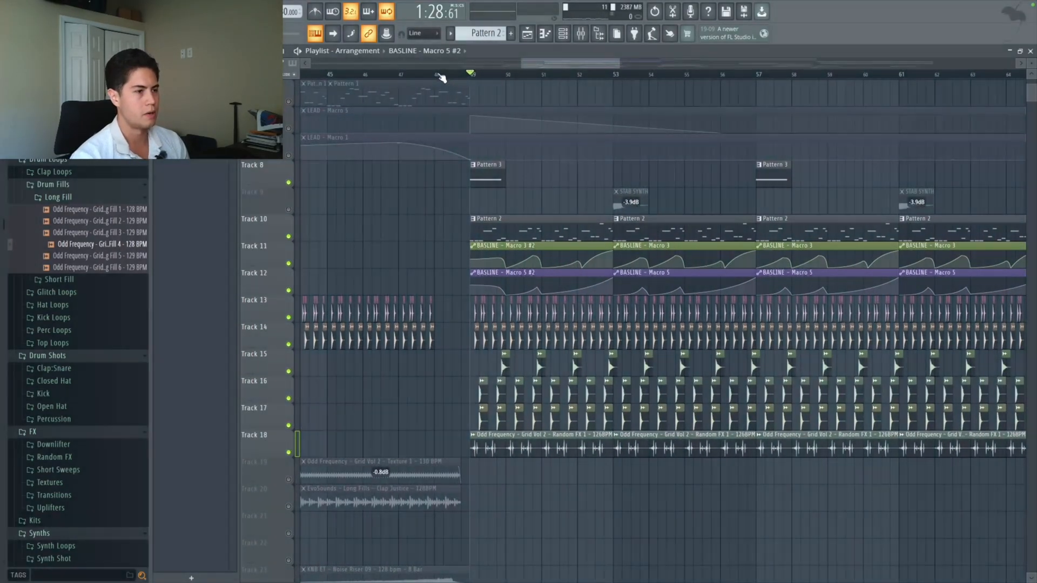
click(440, 79)
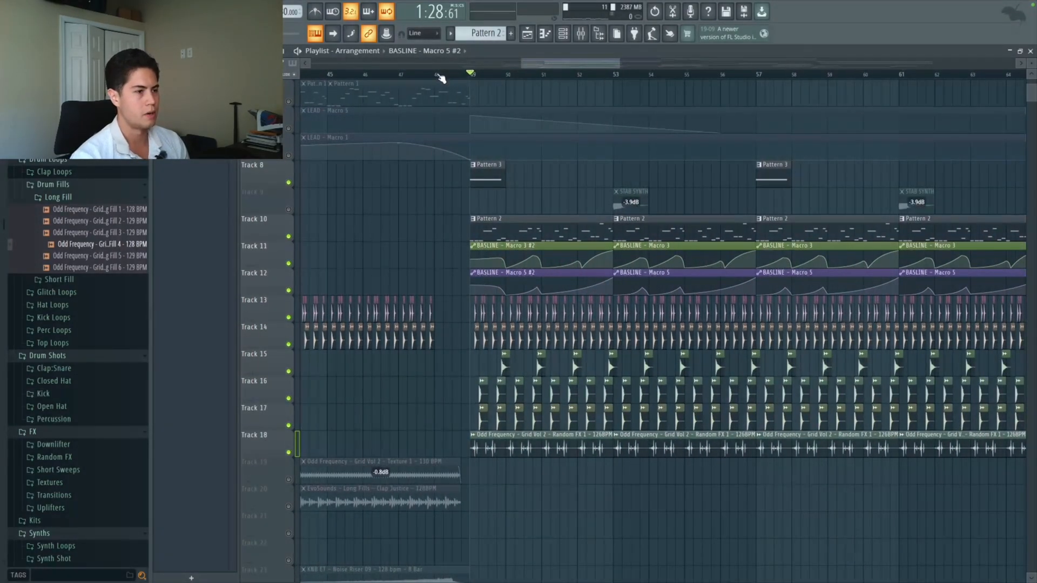
scroll(478, 220, up, 4)
scroll(478, 220, down, 1)
key(space)
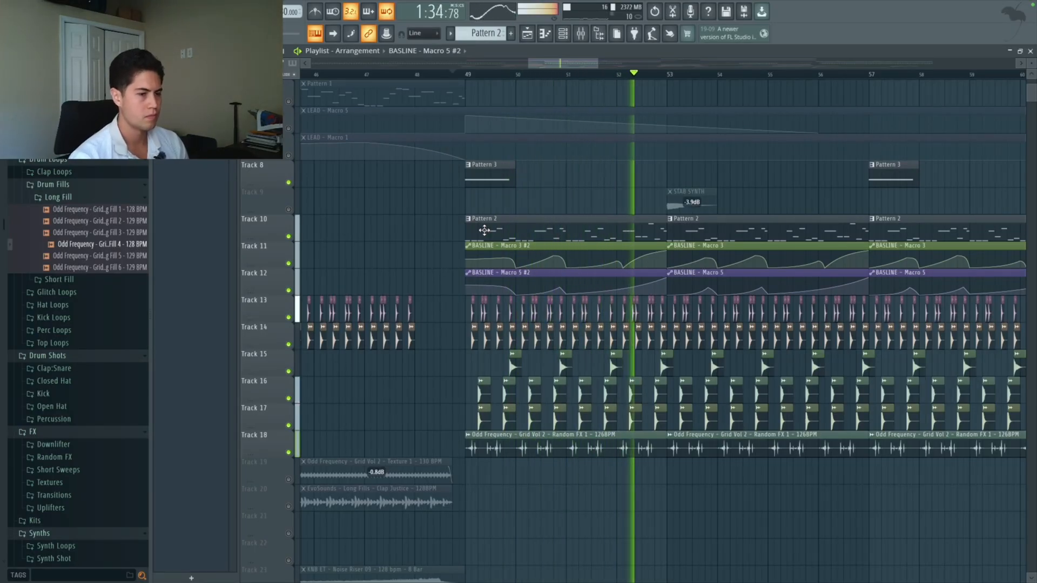
key(space)
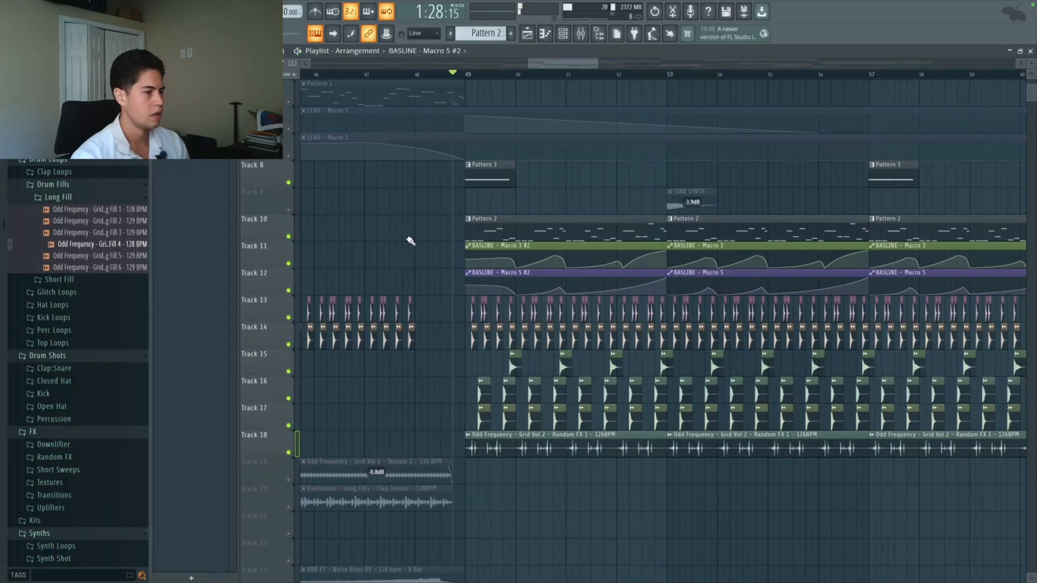
Step: Unmute the STAB SYNTH clips on track 9 and set the playback position to bar 53
click(288, 209)
scroll(740, 231, down, 2)
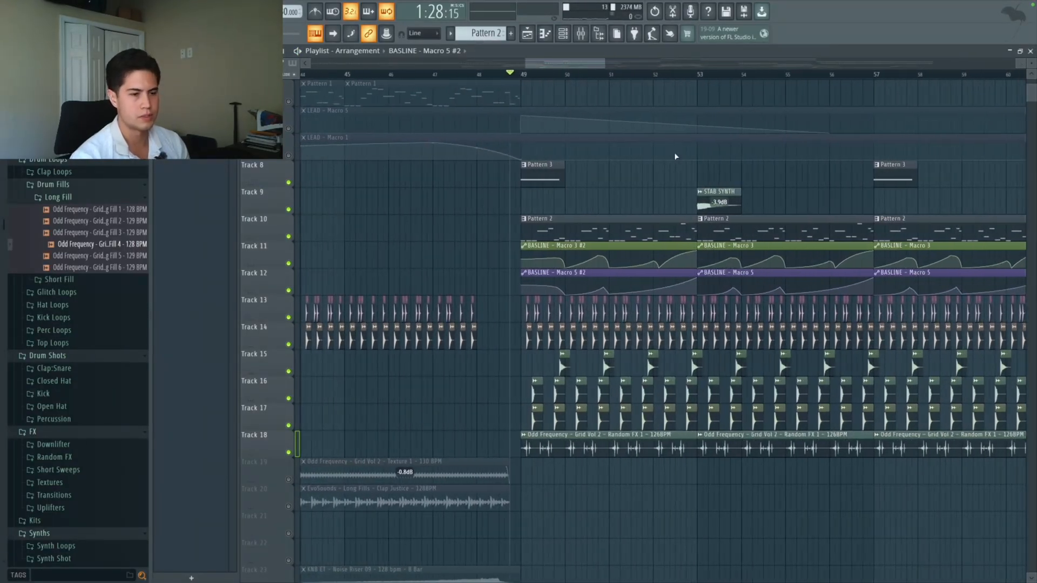
scroll(594, 216, right, 2)
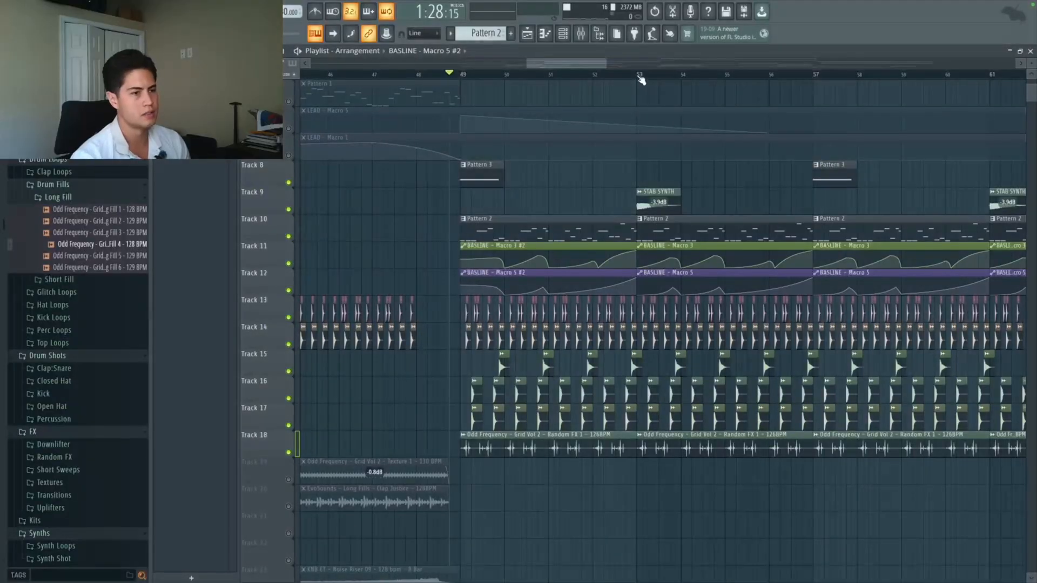
click(639, 77)
scroll(621, 162, up, 1)
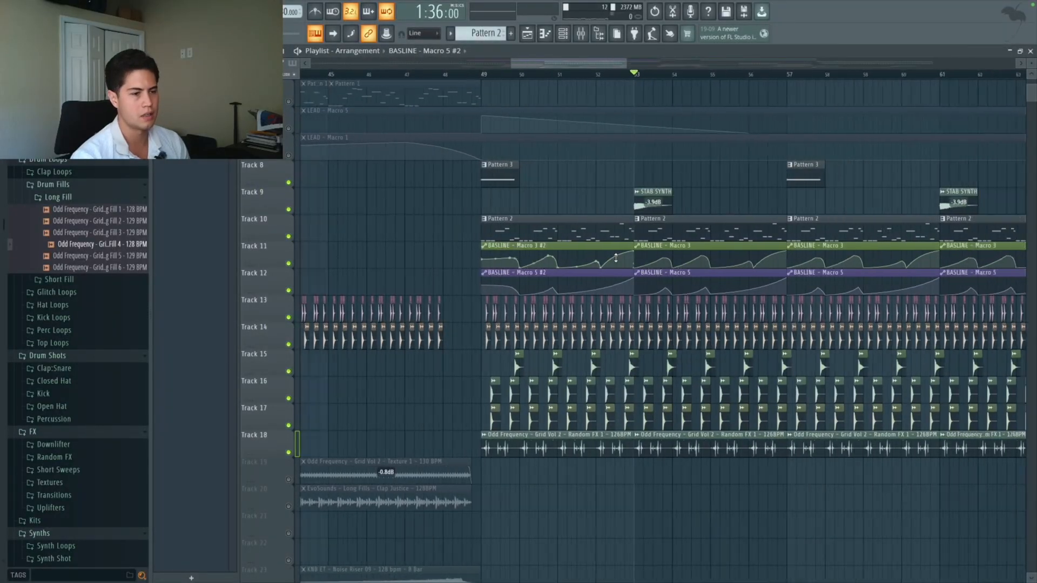
Step: Solo track 9 and play the STAB SYNTH clip from bar 53
scroll(605, 216, down, 2)
scroll(592, 232, up, 2)
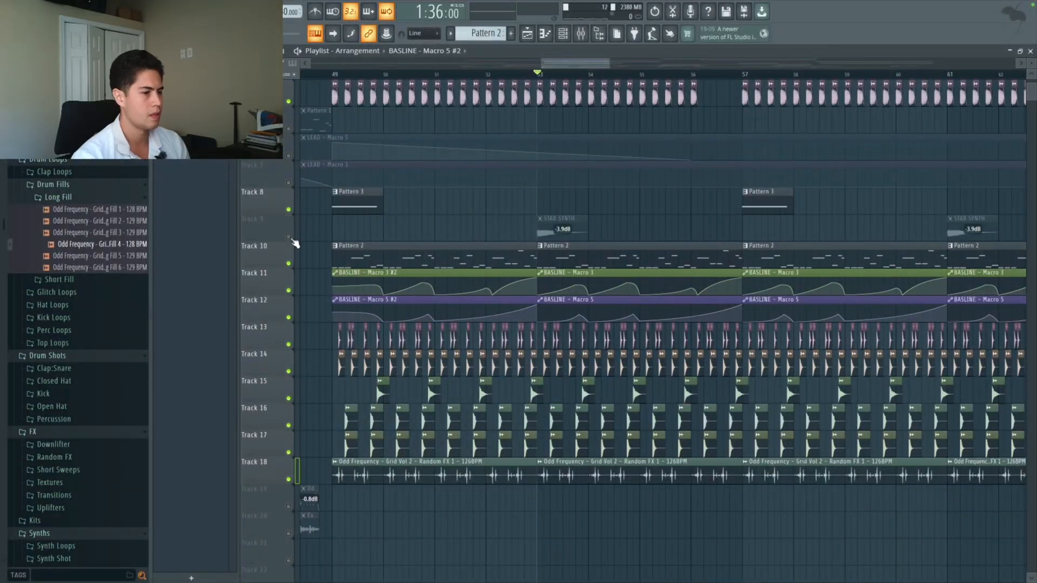
right_click(292, 238)
key(space)
key(space)
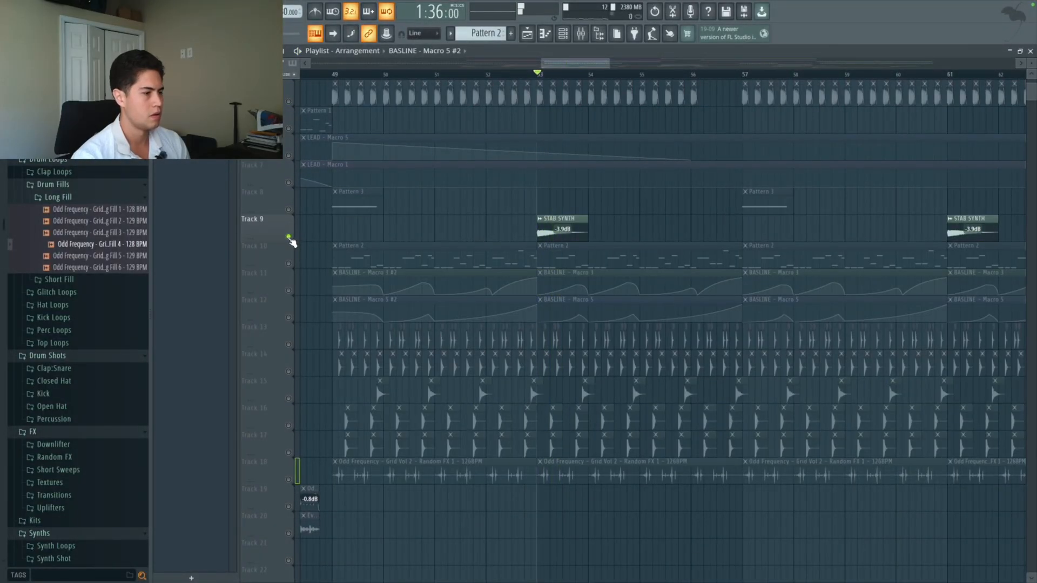
Step: Unsolo track 9 to bring back all tracks and play the full drop from the start of bar 49
right_click(290, 237)
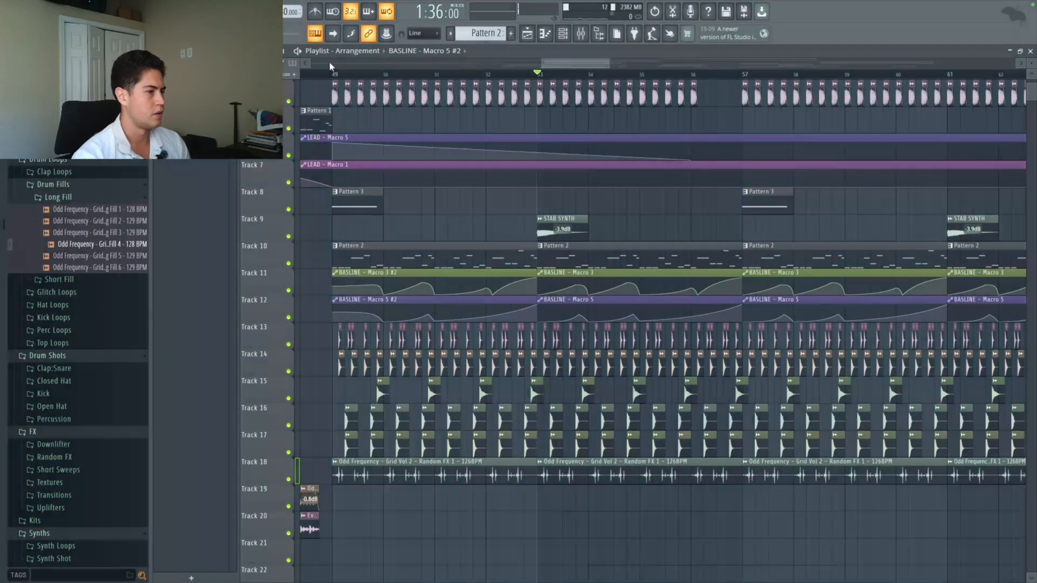
click(339, 80)
key(space)
scroll(473, 229, down, 2)
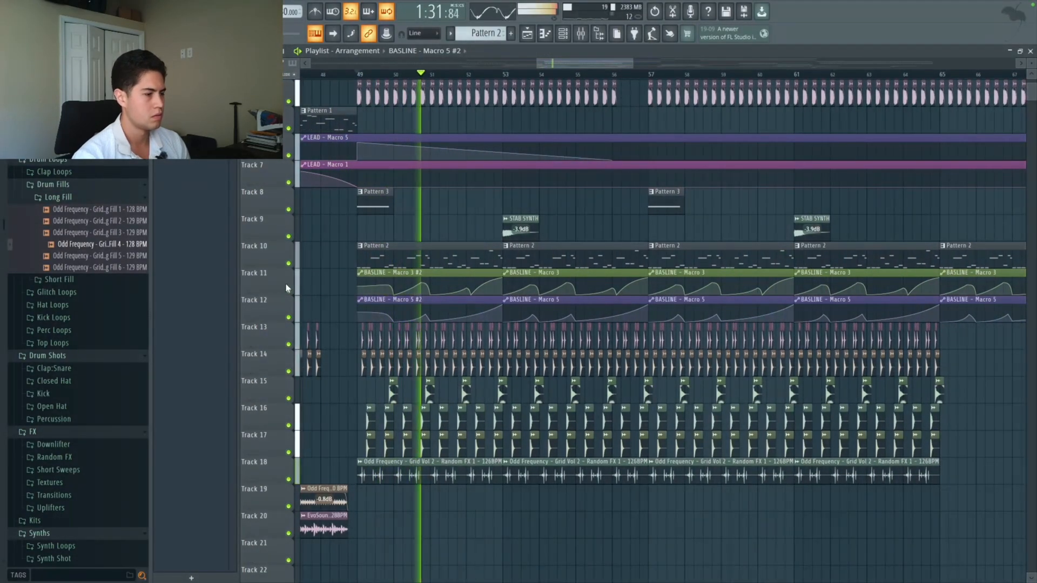
scroll(356, 274, down, 4)
scroll(356, 274, down, 9)
key(space)
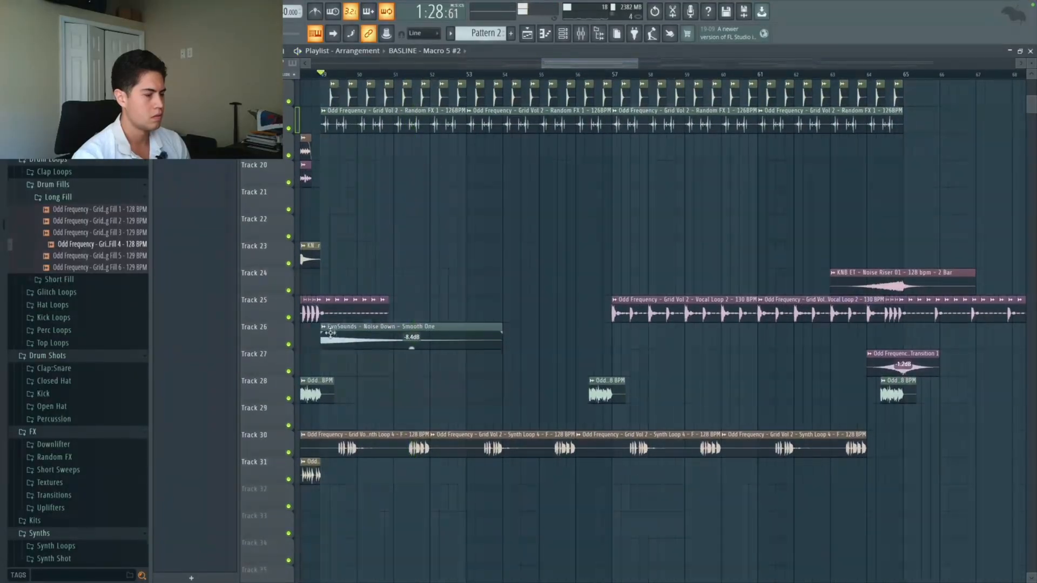
Step: Solo track 30 and play its Odd Frequency Grid Vol 2 Synth Loop 4 clips from about bar 49
scroll(332, 337, down, 2)
scroll(313, 204, up, 2)
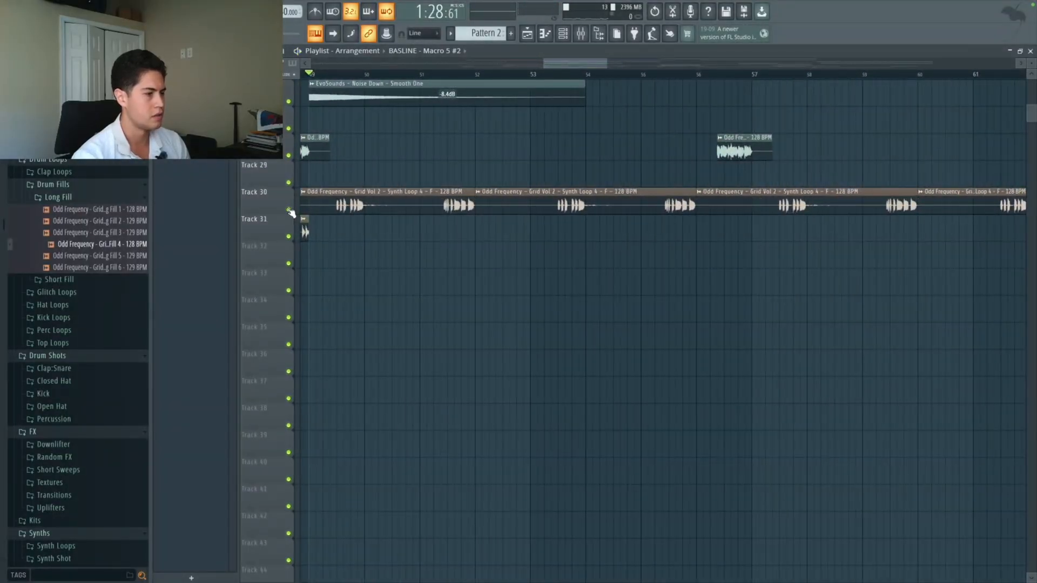
right_click(288, 210)
scroll(353, 202, down, 2)
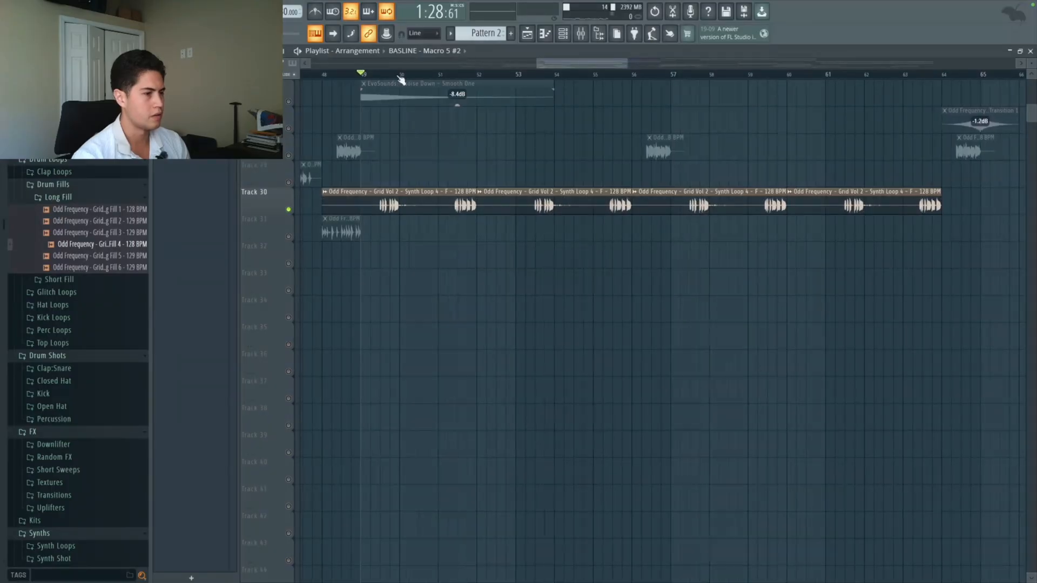
key(space)
scroll(416, 222, down, 1)
scroll(417, 222, up, 3)
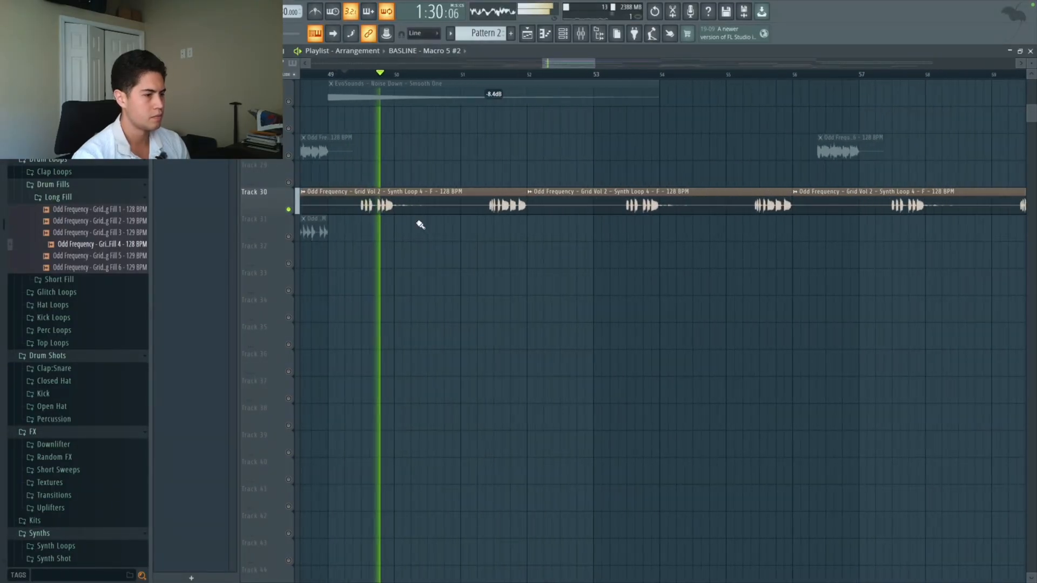
scroll(420, 224, down, 1)
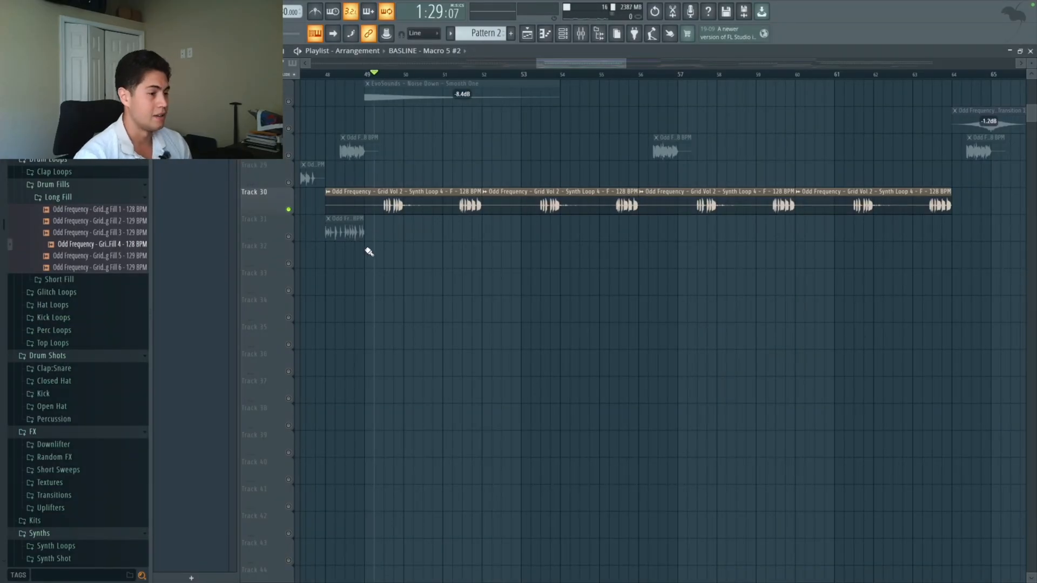
scroll(384, 219, up, 3)
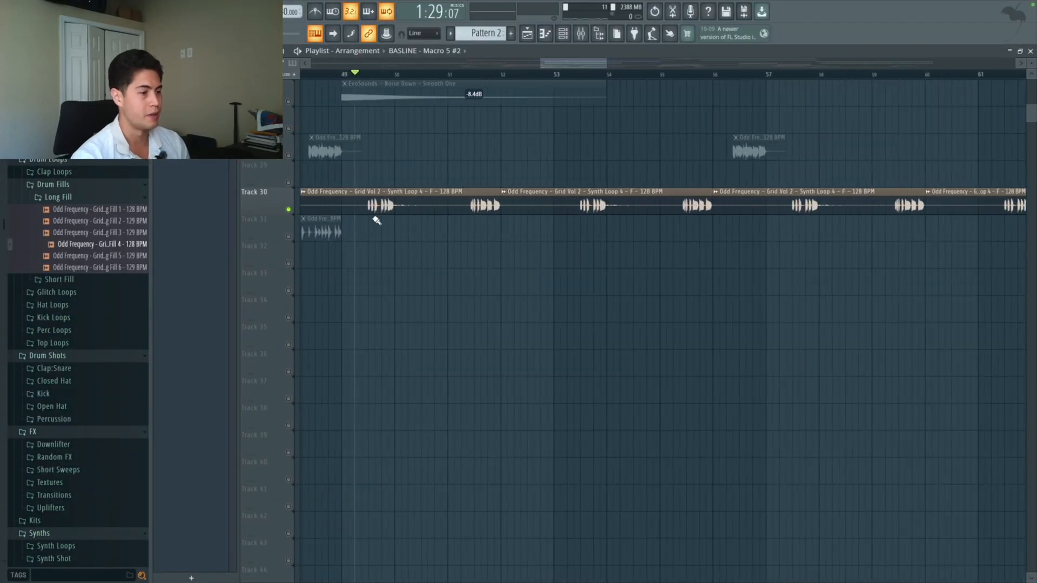
Step: Unmute track 28 and play its Odd Frequency Dry 6 clip just before bar 57 together with the track 30 synth loop
scroll(373, 221, up, 8)
scroll(372, 221, down, 2)
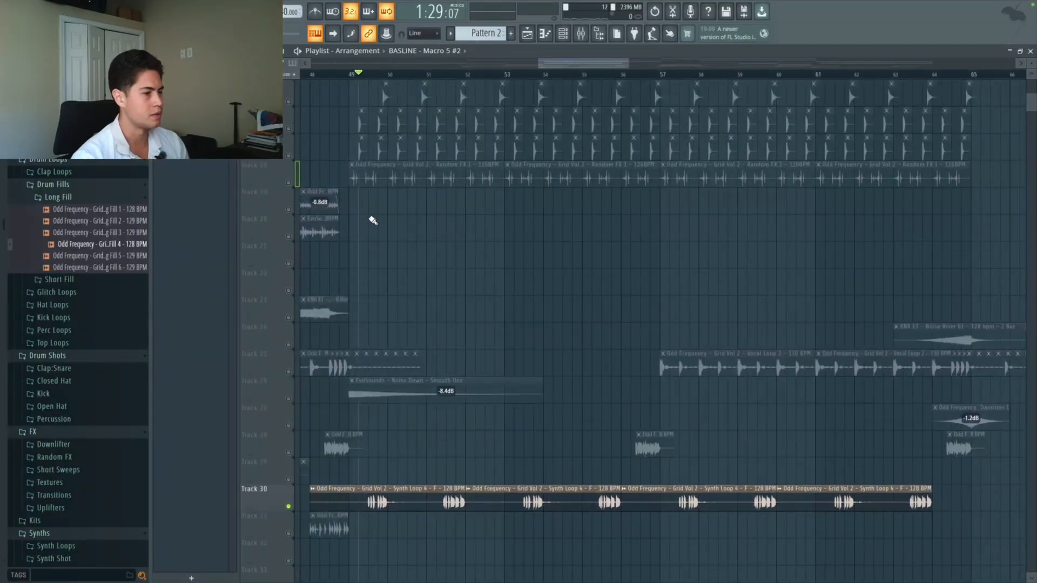
scroll(373, 221, down, 2)
scroll(366, 295, up, 5)
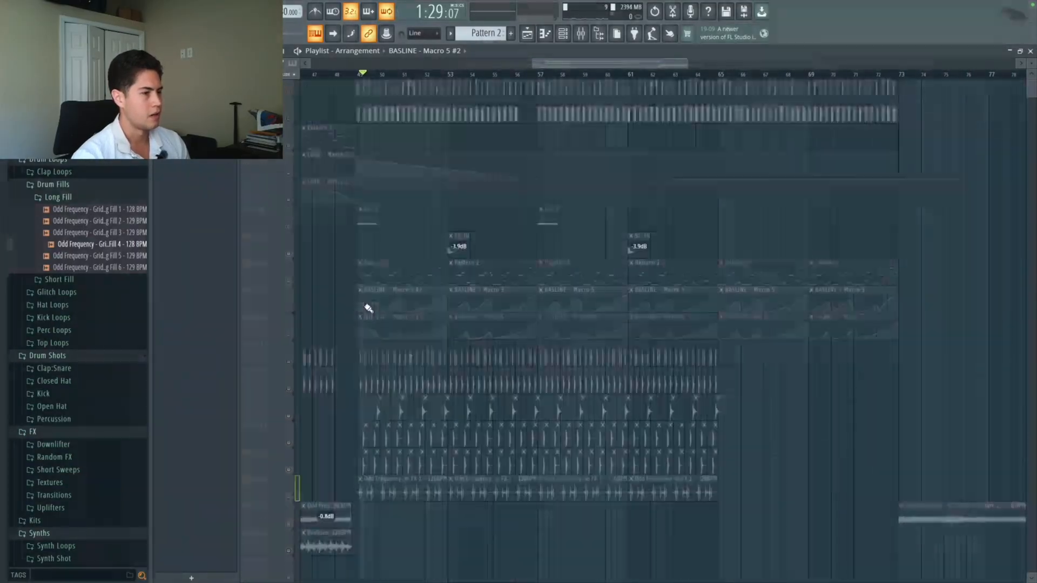
scroll(288, 320, down, 12)
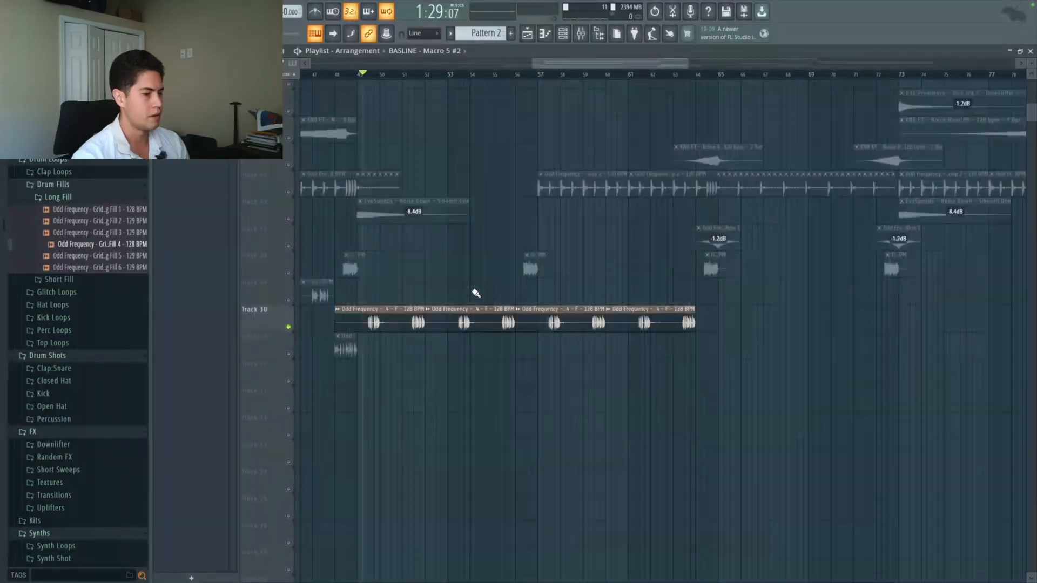
scroll(475, 252, up, 4)
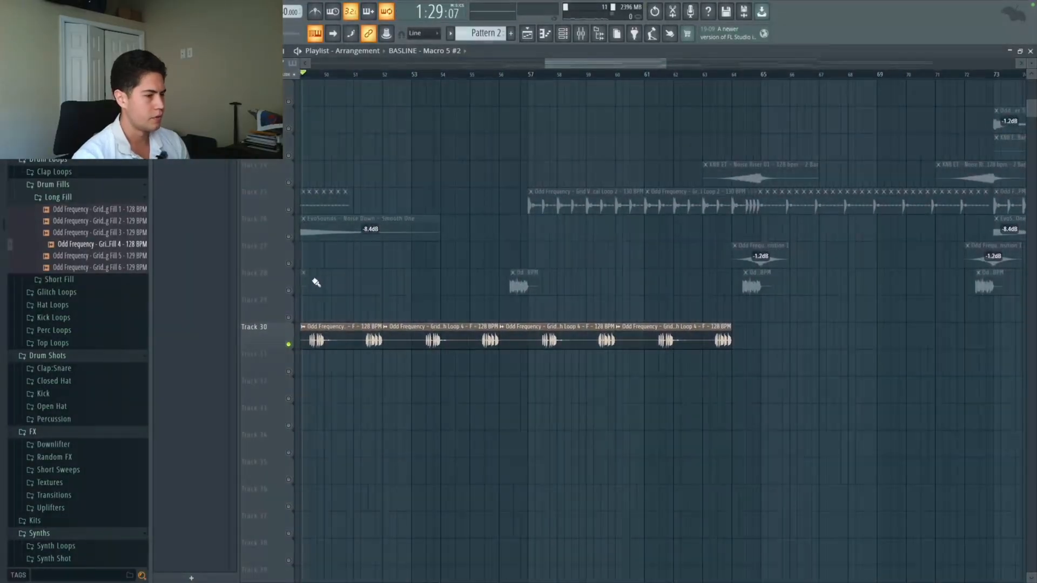
scroll(532, 286, up, 3)
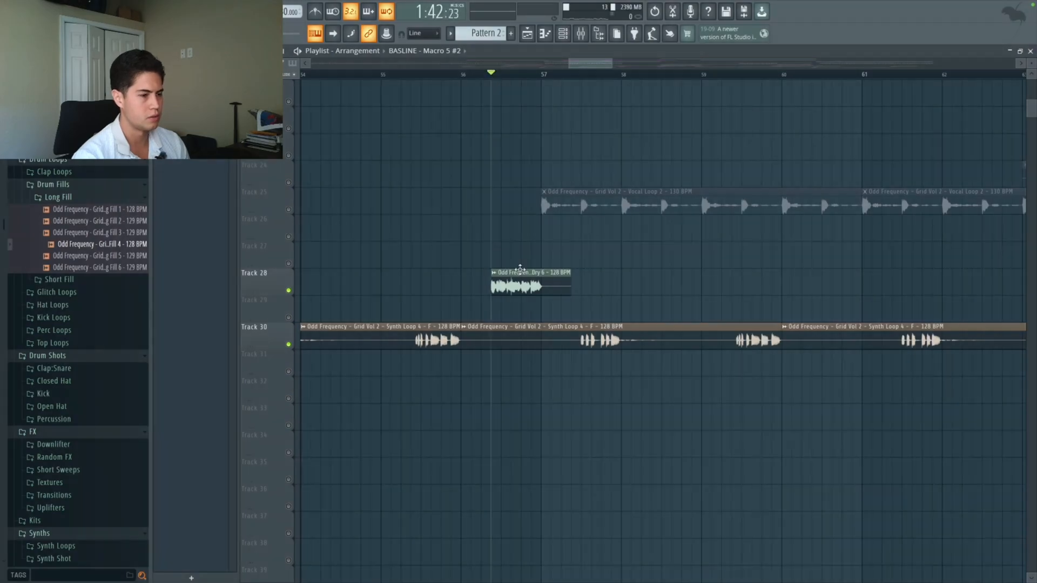
key(space)
scroll(520, 324, down, 2)
key(space)
Step: Bring all the muted playlist tracks back on
scroll(529, 324, up, 8)
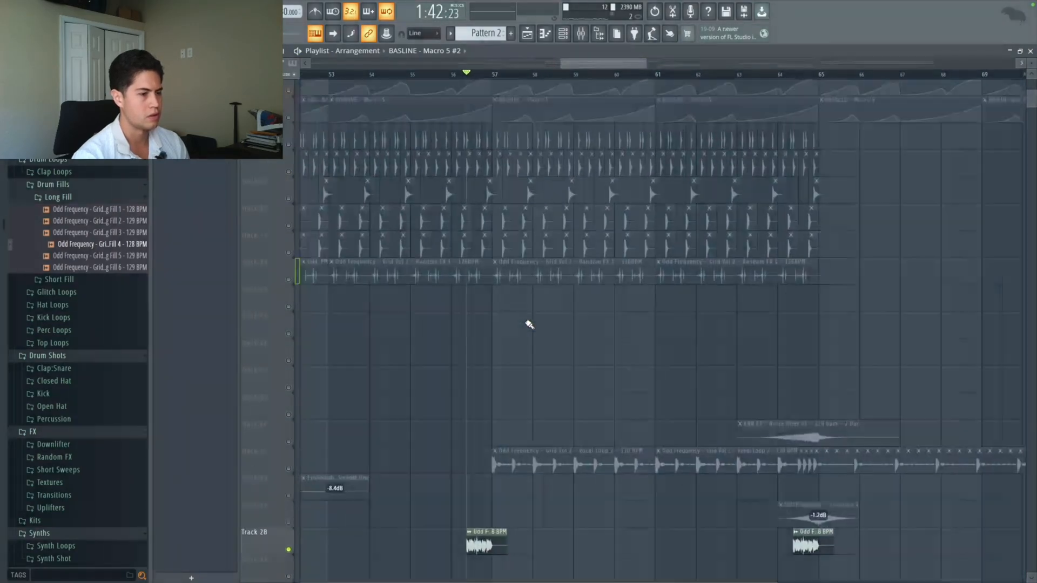
scroll(529, 325, down, 10)
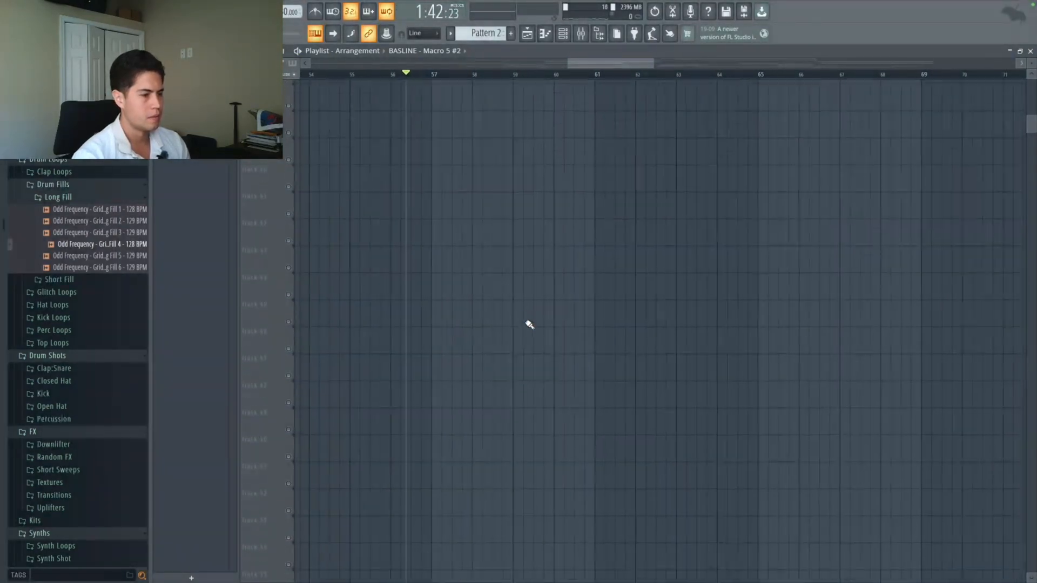
scroll(529, 324, down, 2)
scroll(529, 324, up, 5)
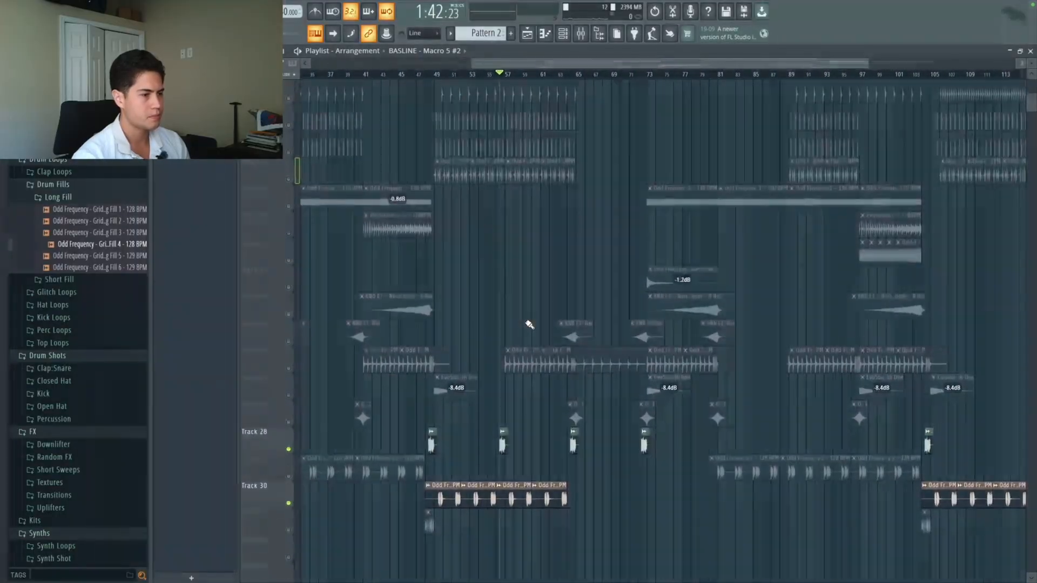
scroll(476, 364, up, 3)
scroll(480, 364, right, 3)
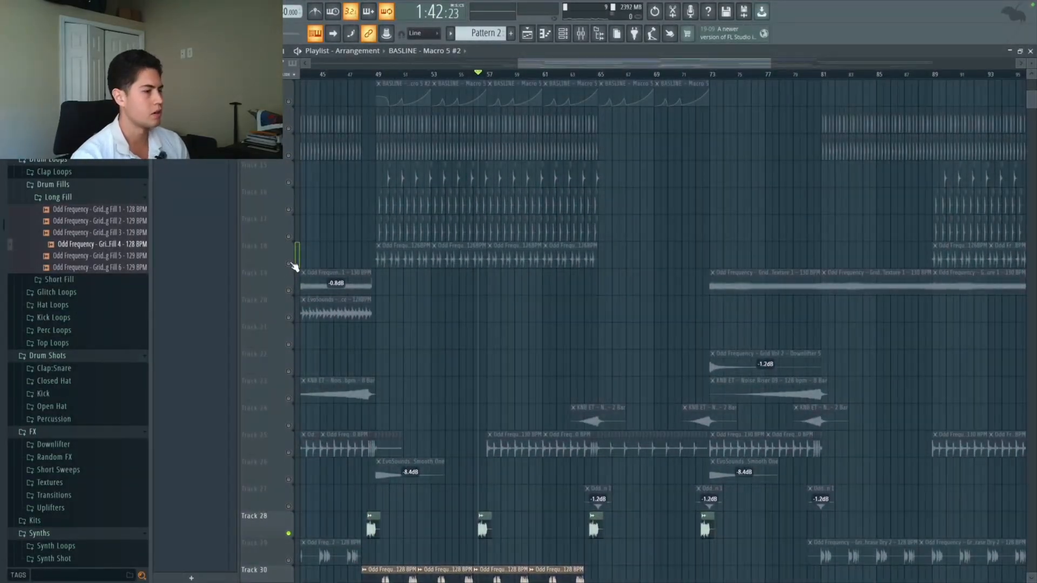
right_click(290, 263)
right_click(290, 264)
Step: Solo track 1 and play the SAMPLE clip from bar 73
scroll(431, 306, up, 6)
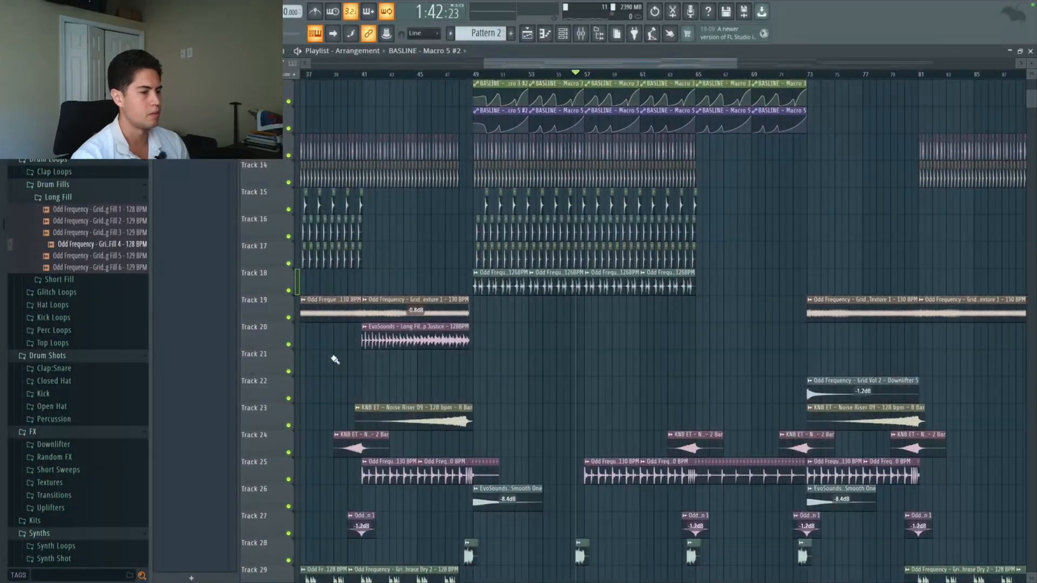
scroll(389, 364, up, 2)
scroll(422, 395, up, 5)
scroll(422, 395, up, 2)
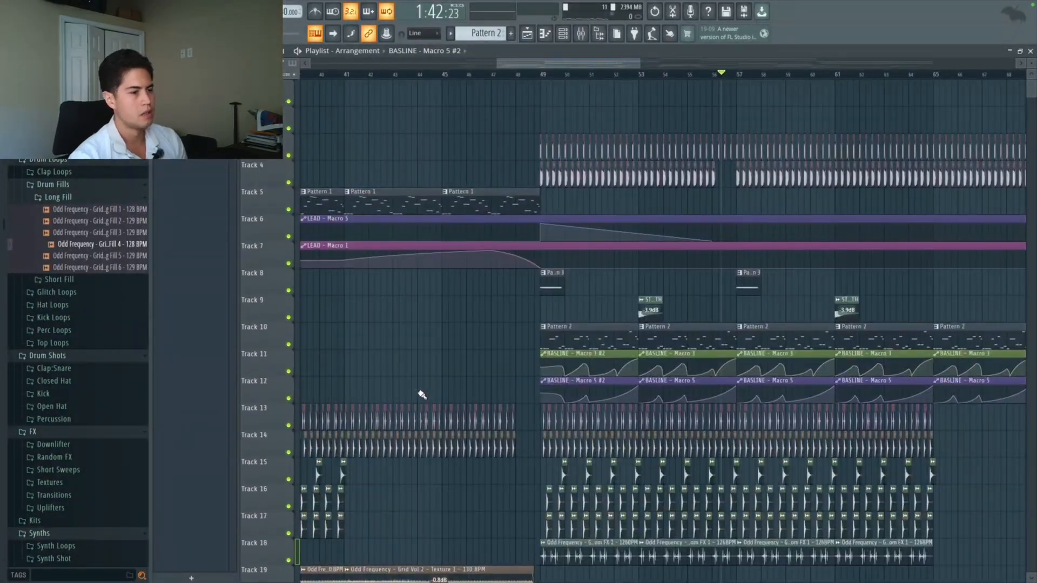
scroll(631, 196, up, 2)
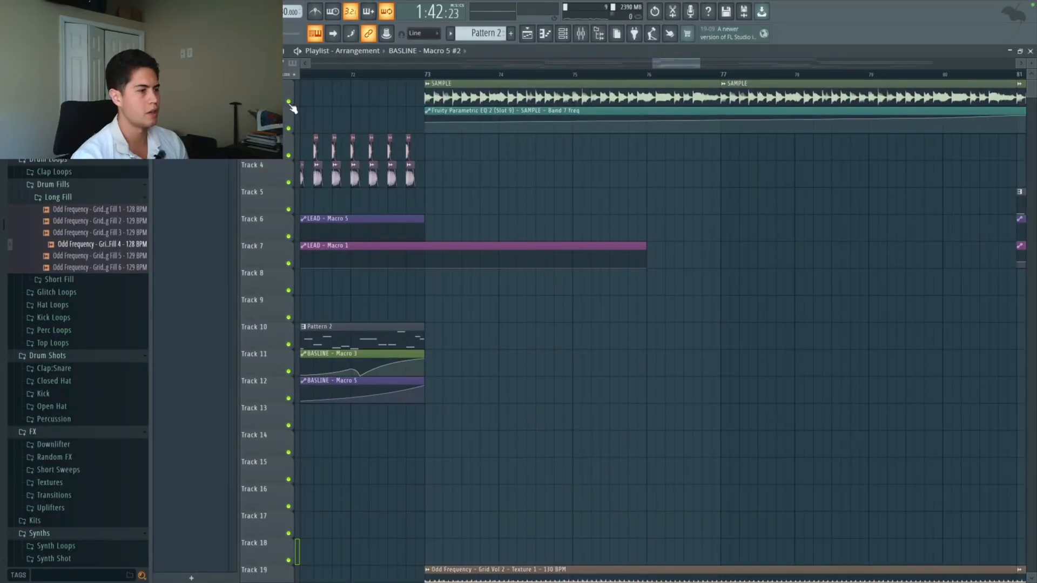
right_click(289, 103)
click(427, 74)
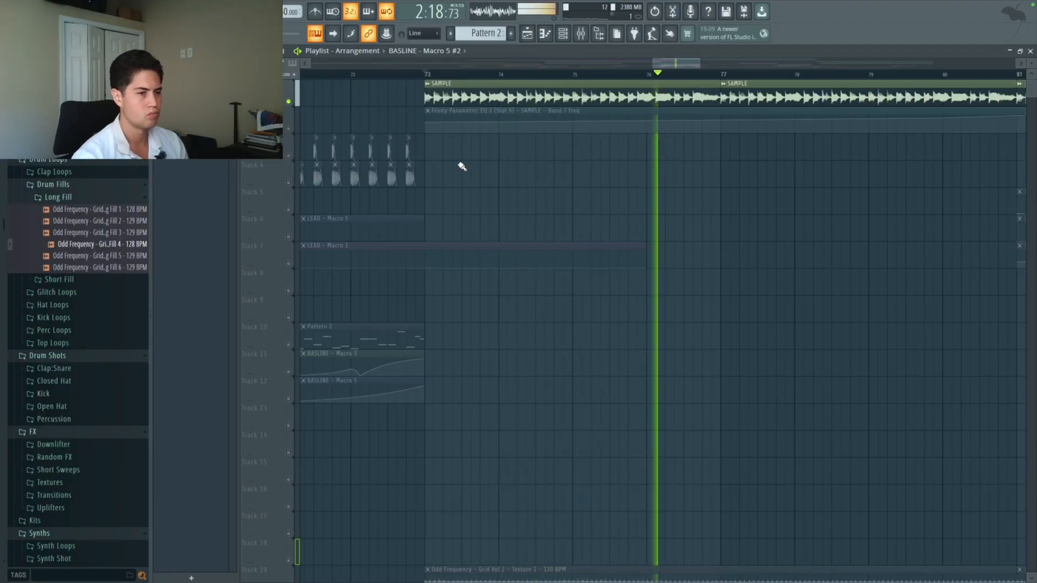
key(space)
Step: Unmute tracks 5, 6 and 7 and play the Pattern 1 lead with its LEAD Macro automations from bar 33
scroll(462, 216, down, 5)
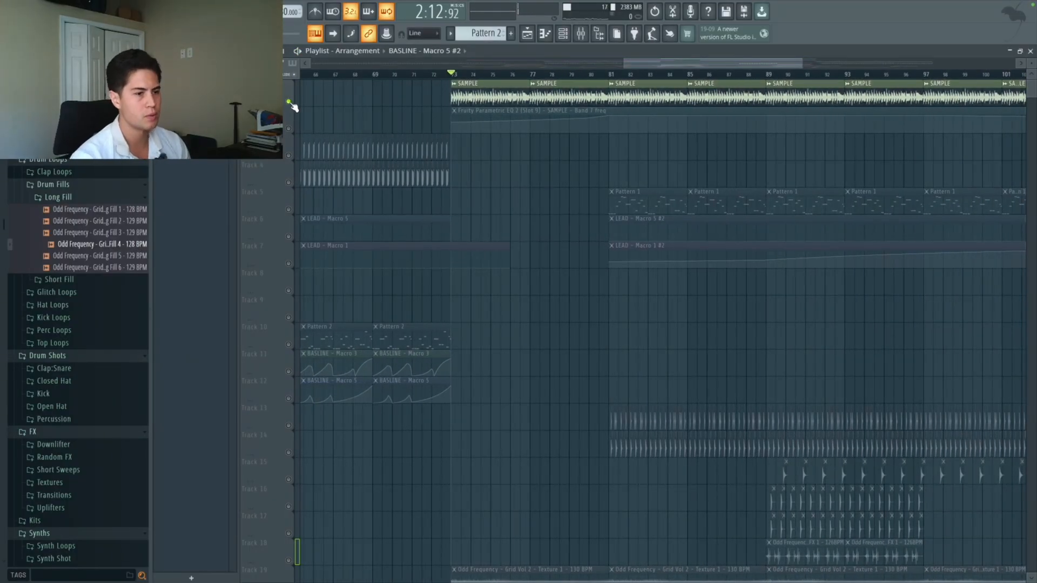
scroll(546, 280, down, 4)
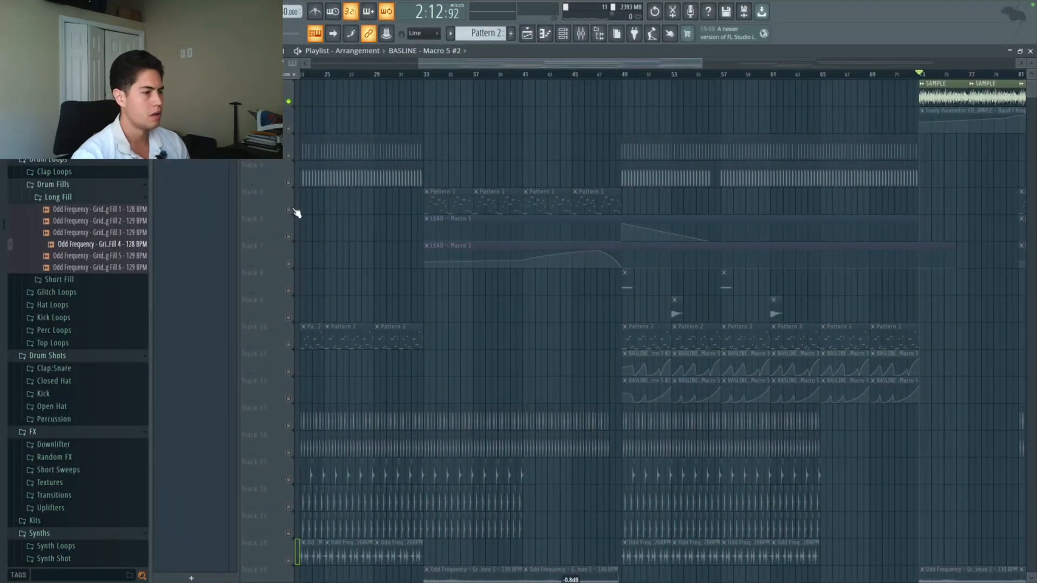
click(289, 210)
click(289, 237)
click(289, 263)
click(426, 75)
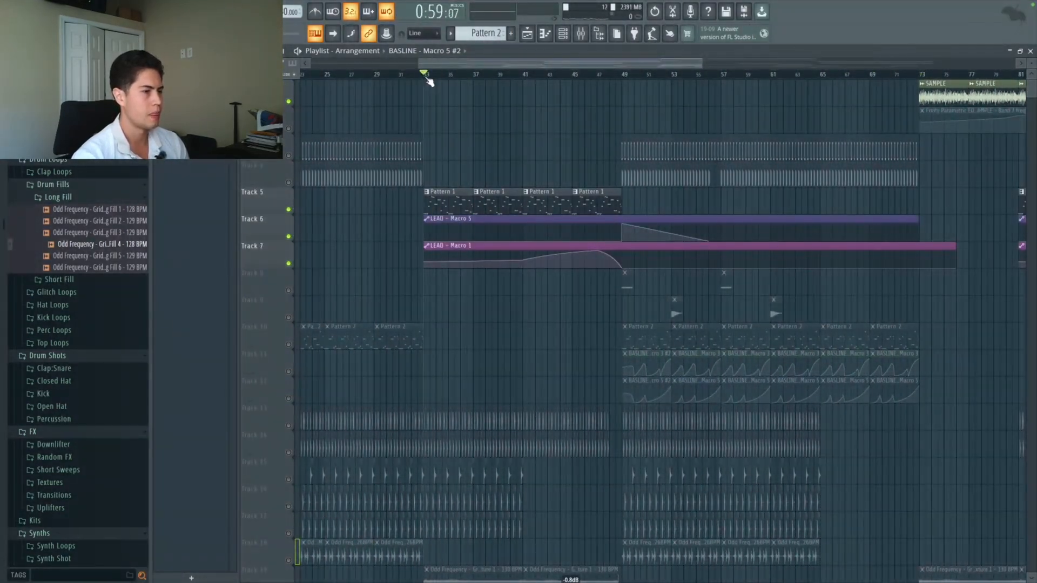
scroll(454, 213, up, 4)
scroll(449, 270, down, 1)
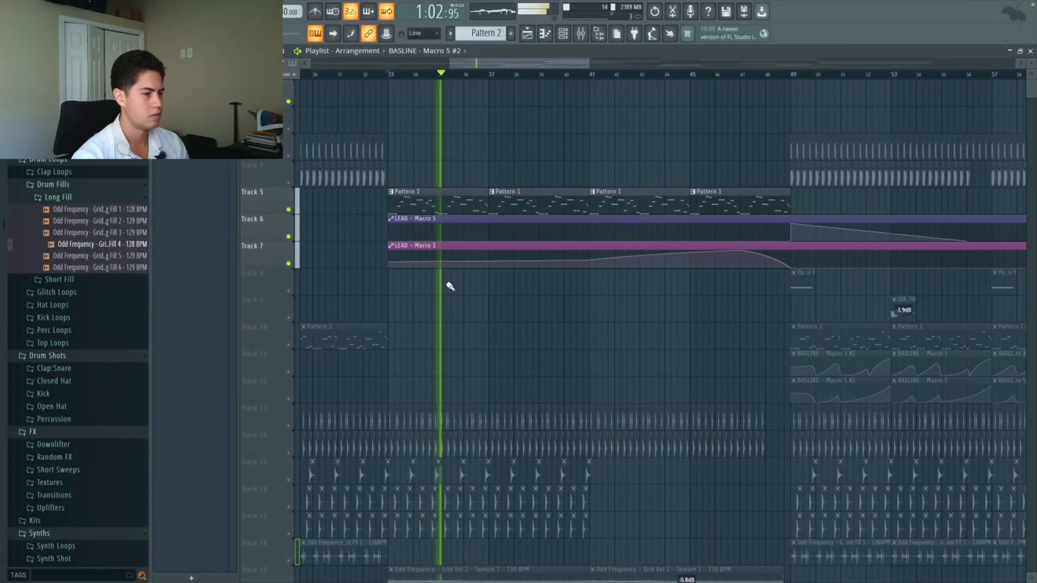
scroll(494, 262, down, 2)
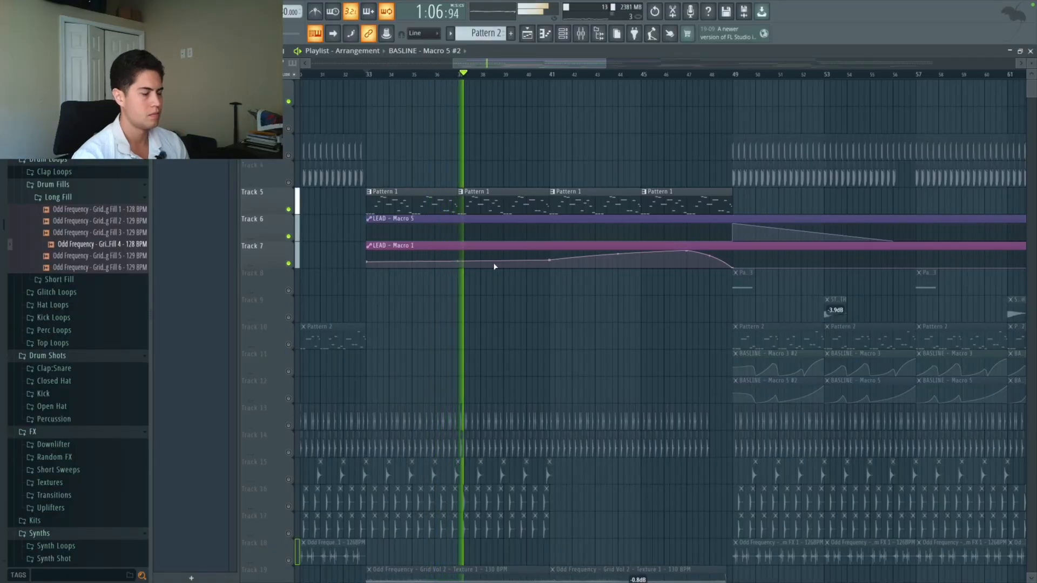
key(space)
Step: Reactivate all the muted tracks in the playlist
scroll(493, 263, down, 5)
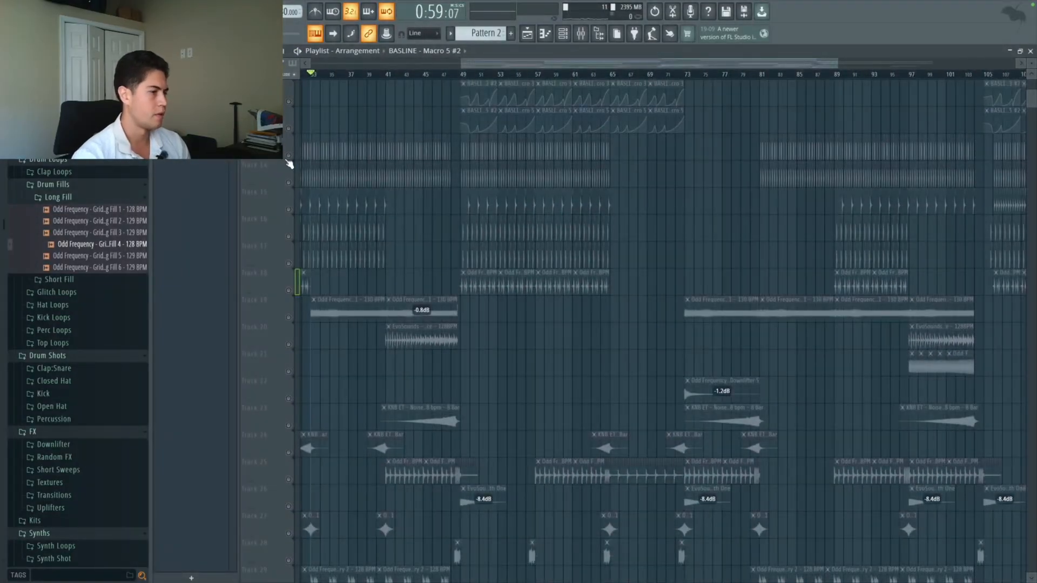
click(288, 156)
drag(289, 184, 289, 562)
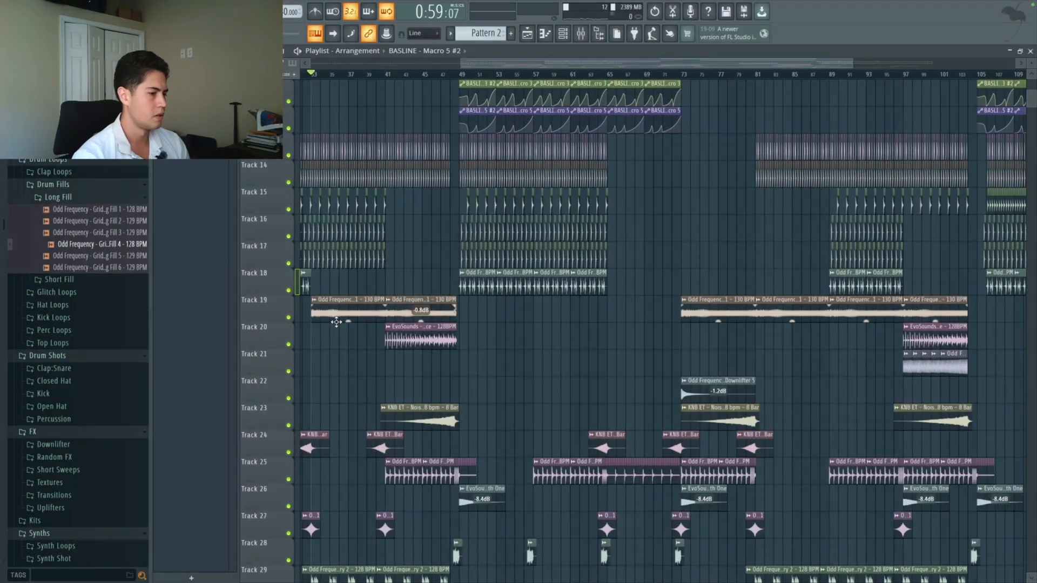
Step: Solo track 19 and play the Odd Frequency Grid Vol 2 Texture 1 clips from bar 33
scroll(336, 324, down, 2)
scroll(311, 274, up, 4)
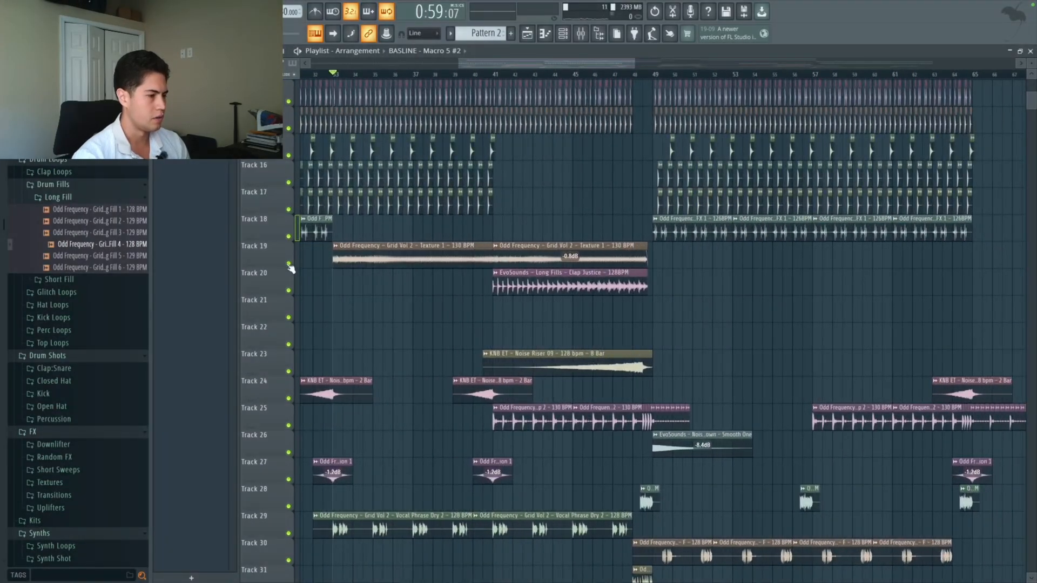
right_click(289, 265)
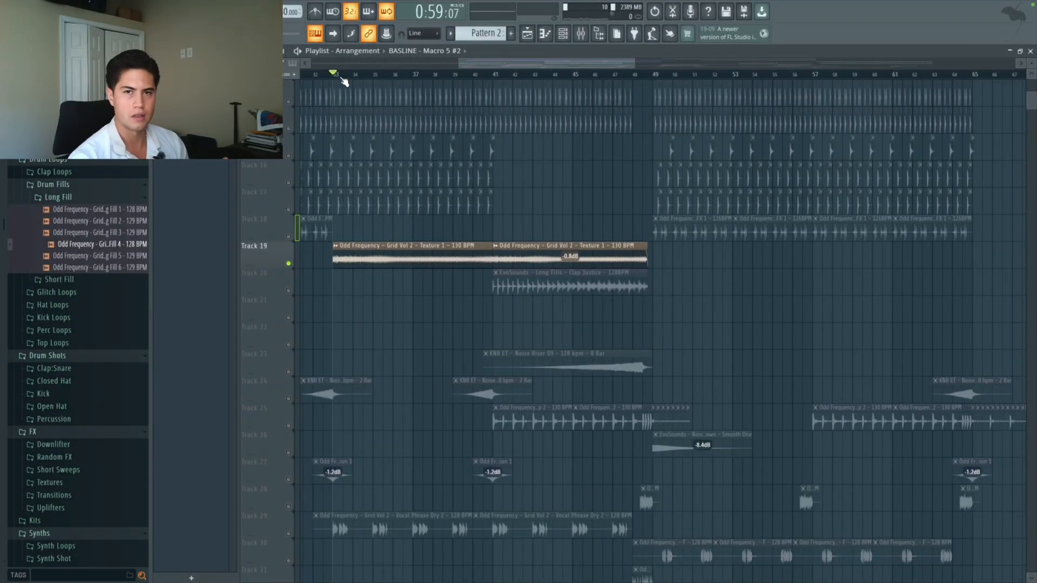
key(space)
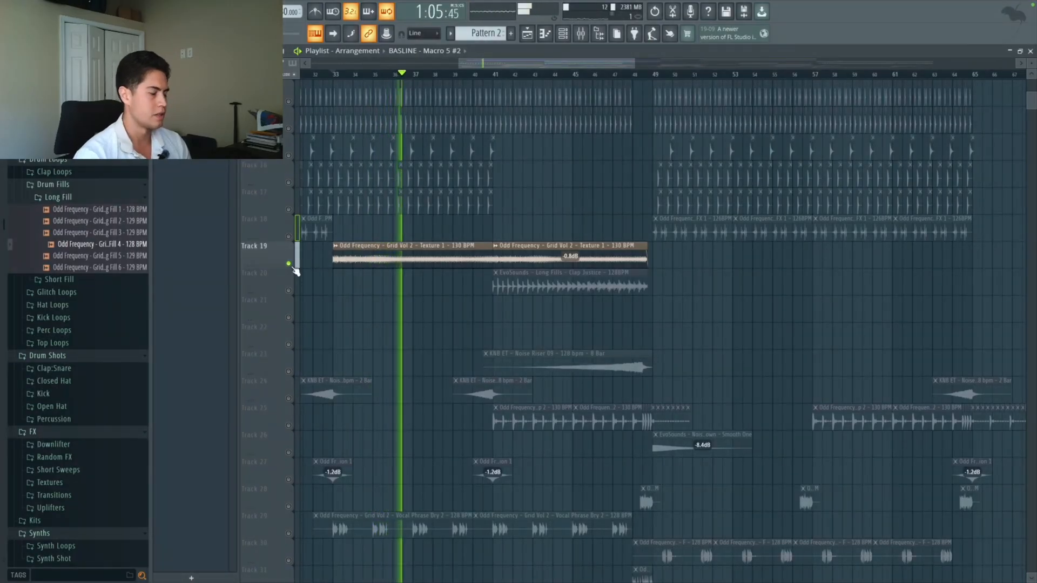
key(space)
Step: Unmute tracks 24 and 27 and play their transition effects with the track 19 texture from just before bar 33
scroll(347, 321, down, 3)
scroll(347, 320, down, 2)
click(289, 263)
click(289, 345)
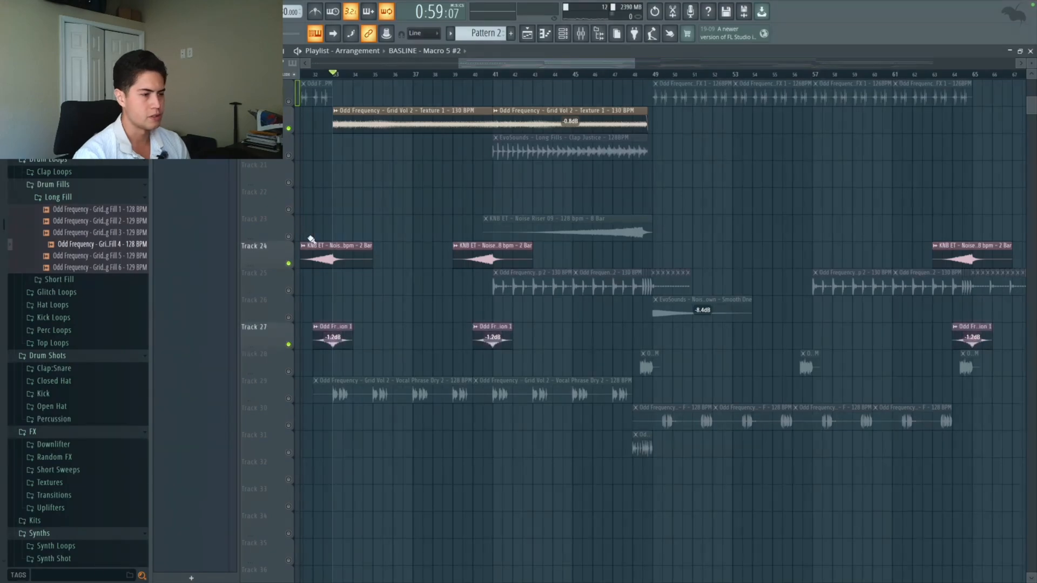
scroll(350, 260, up, 1)
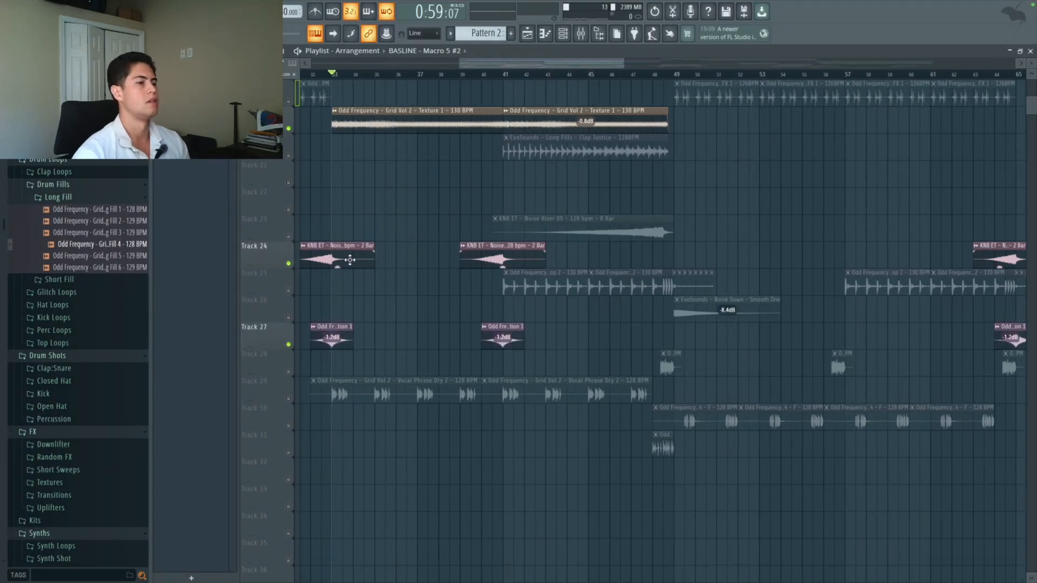
scroll(346, 243, left, 2)
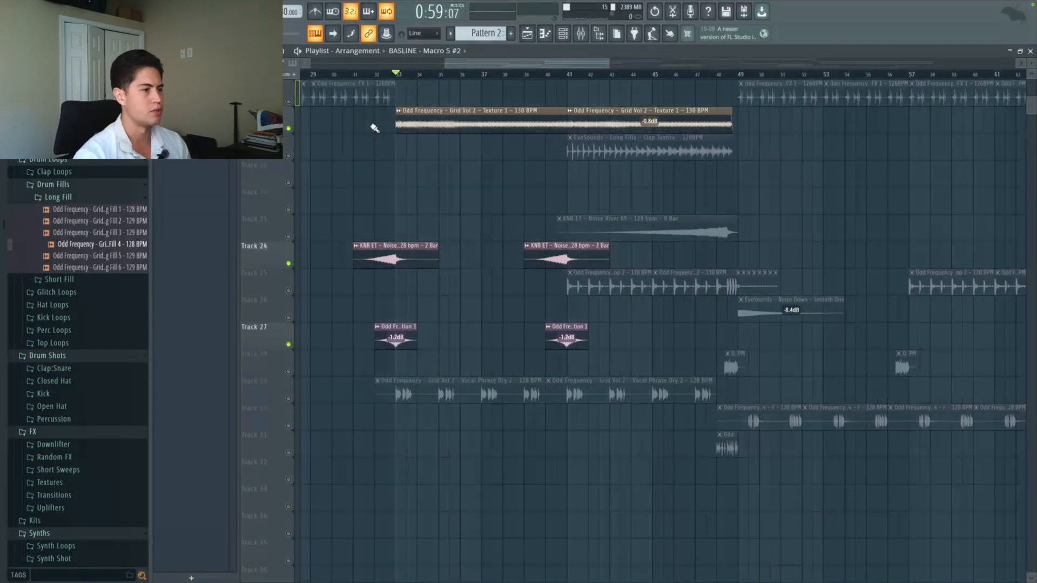
click(384, 75)
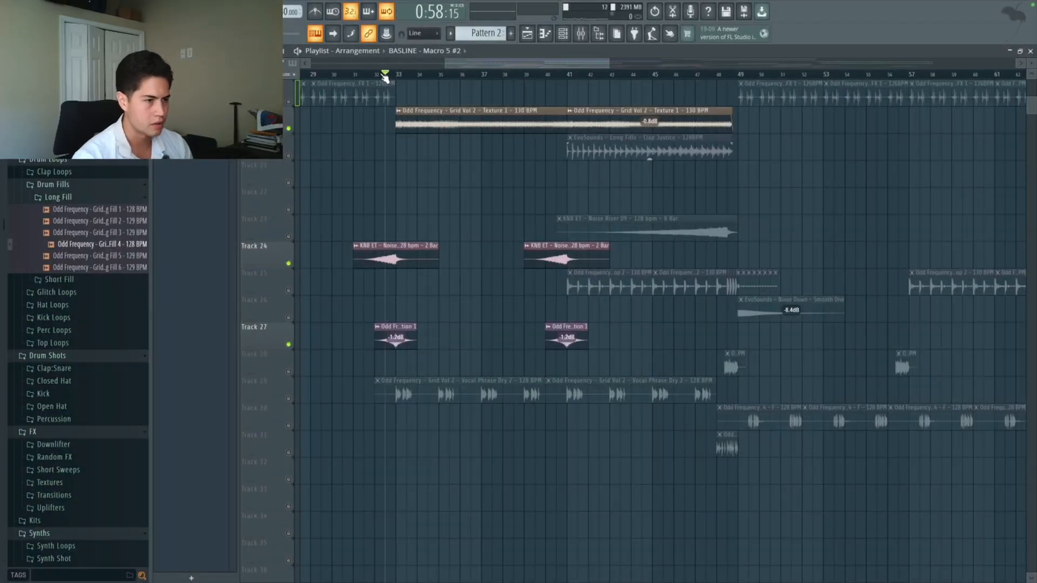
key(space)
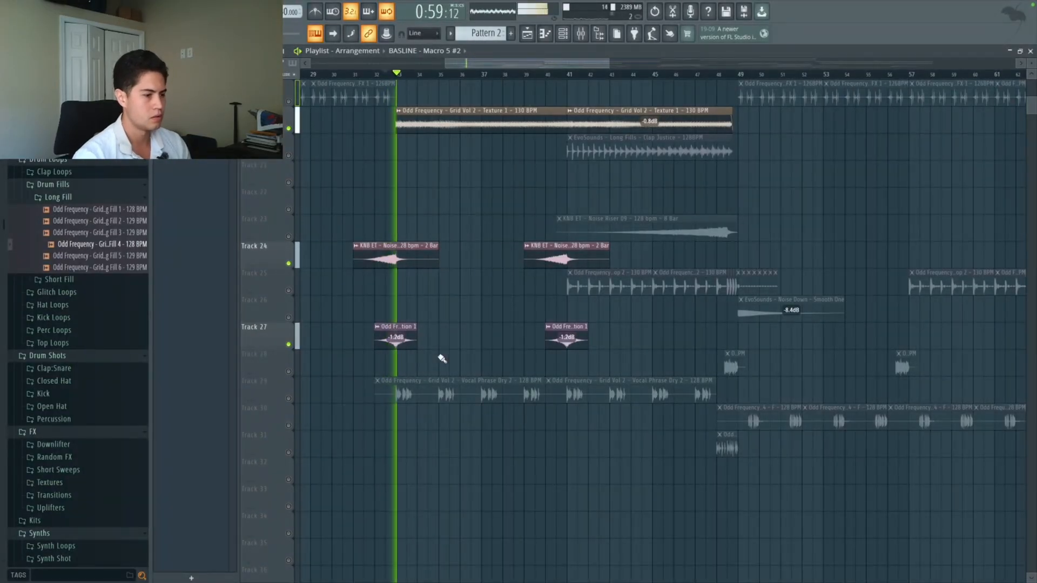
Step: Unmute tracks 23, 25 and 20 during playback to add the noise riser, loop and clap fill, and stop playback
scroll(442, 358, down, 1)
scroll(442, 359, down, 1)
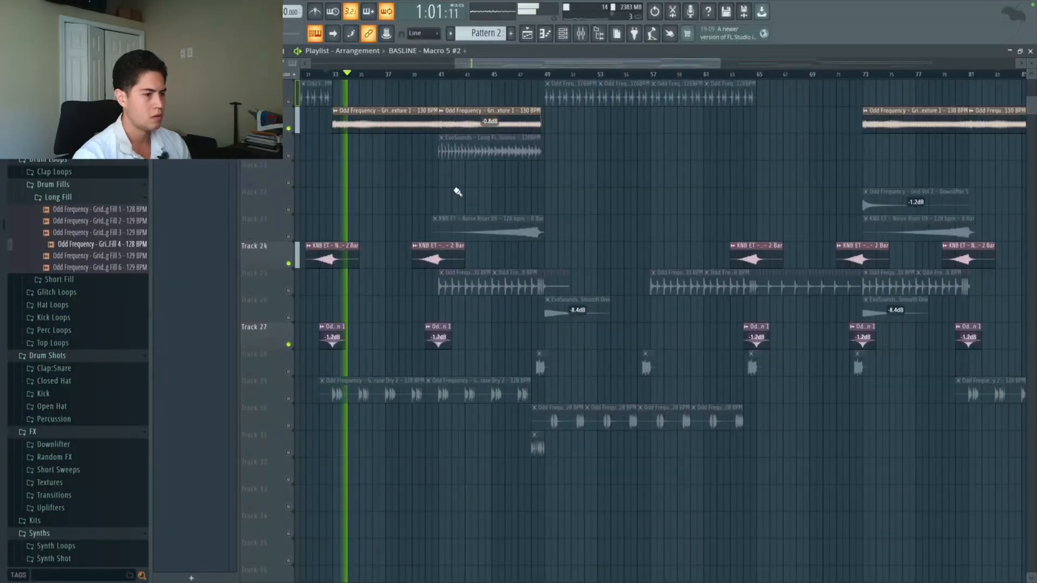
scroll(294, 281, up, 1)
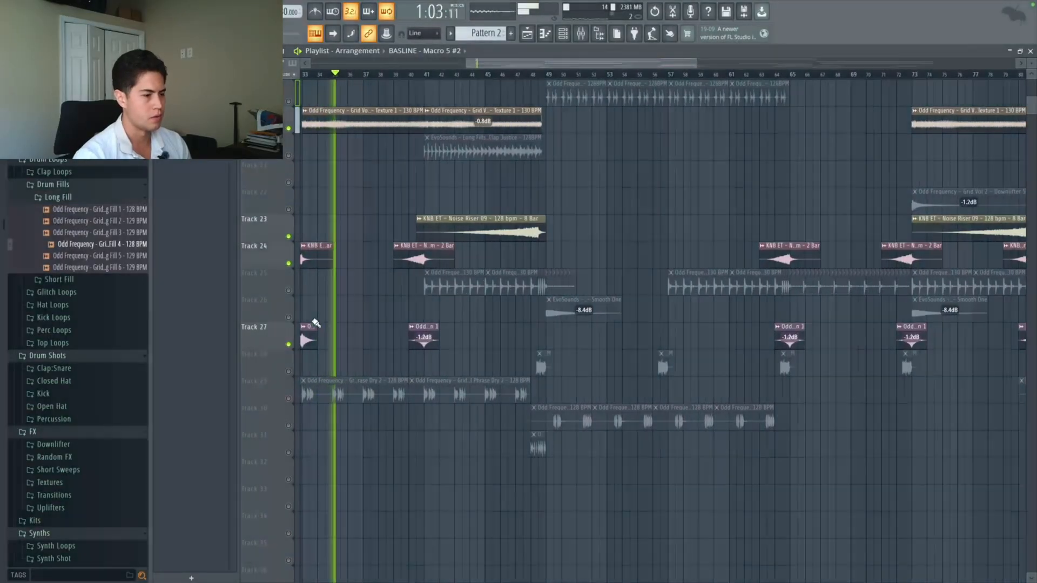
click(289, 291)
click(289, 155)
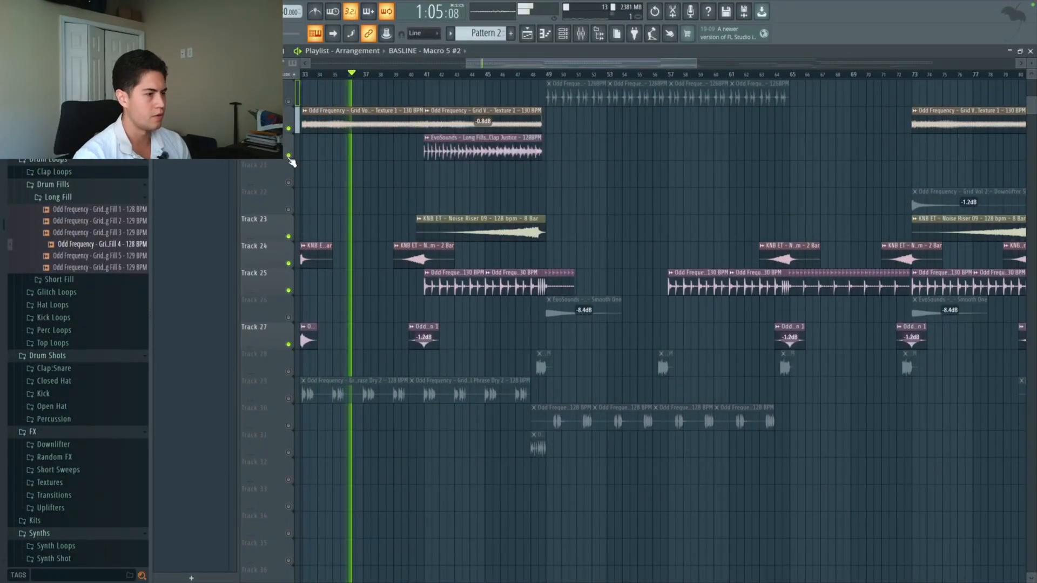
key(space)
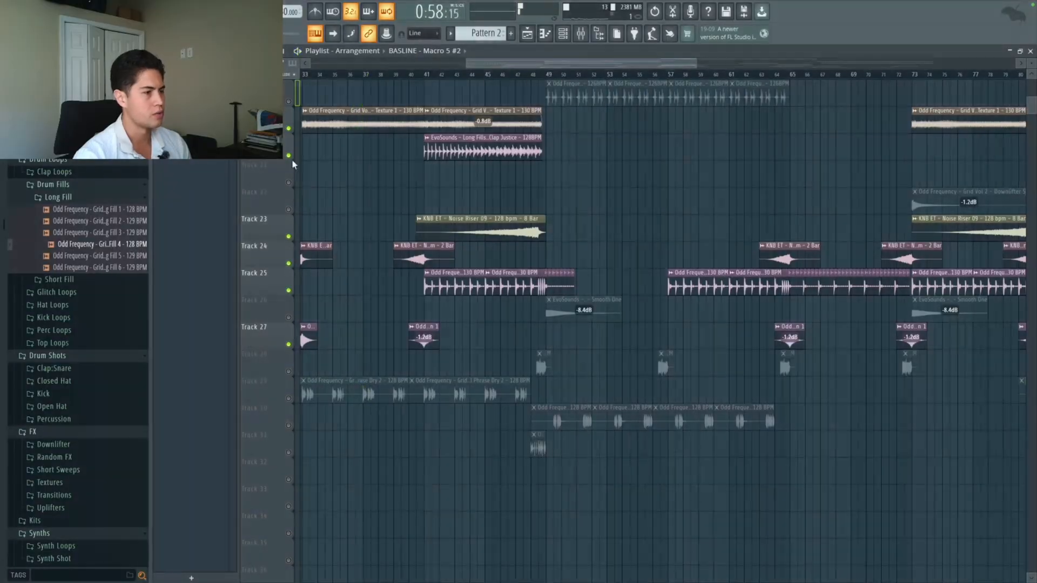
Step: Solo track 20, play the EvoSounds Long Fills Clap Justice clip from bar 41 and move the playback position to bar 46
ctrl+click(289, 156)
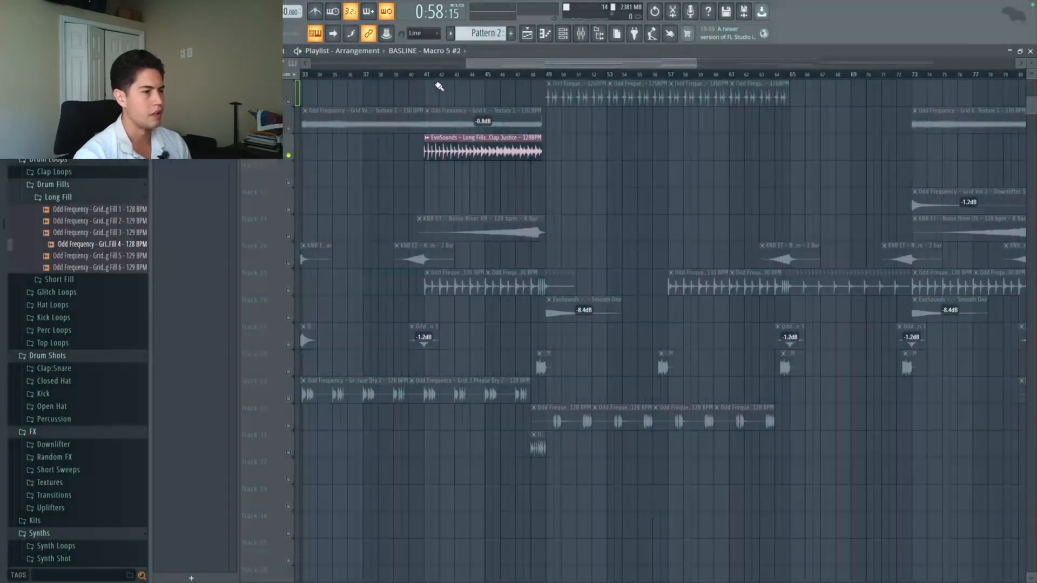
click(425, 74)
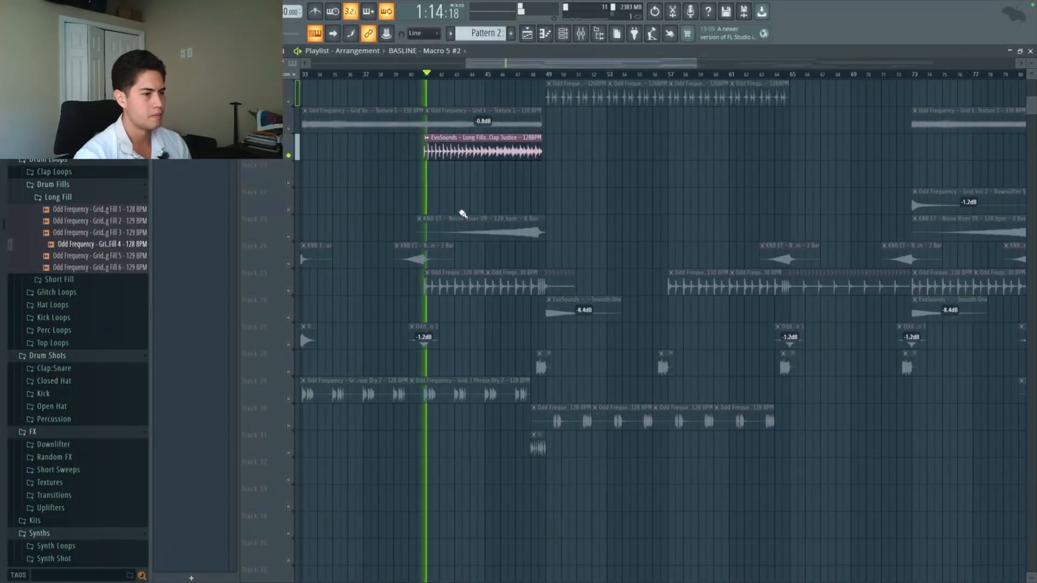
key(space)
click(501, 75)
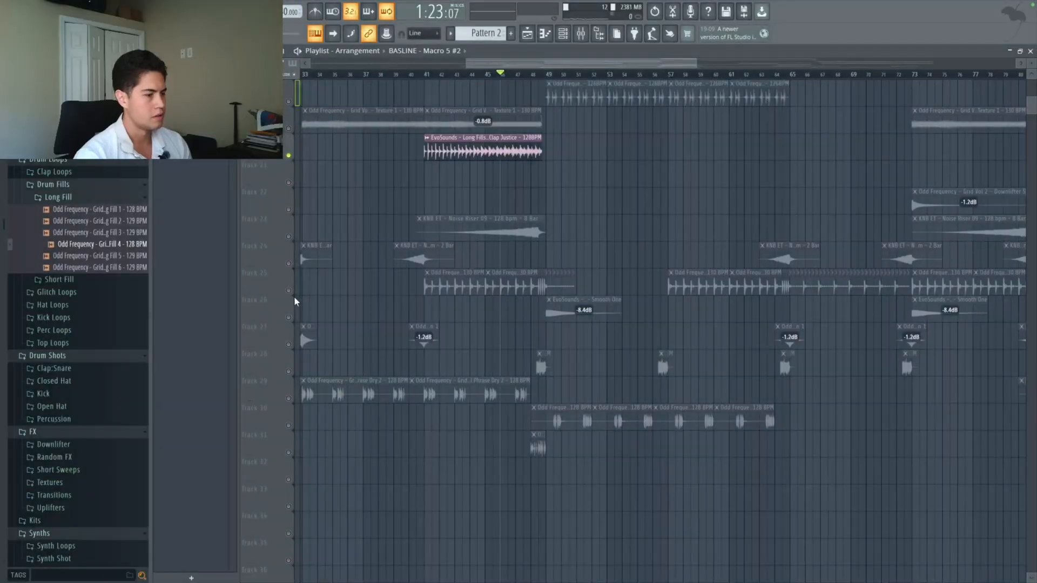
Step: Unmute track 25 to hear the Vocal Loop 2 clips with the track 20 clap fill, and stop playback
click(289, 291)
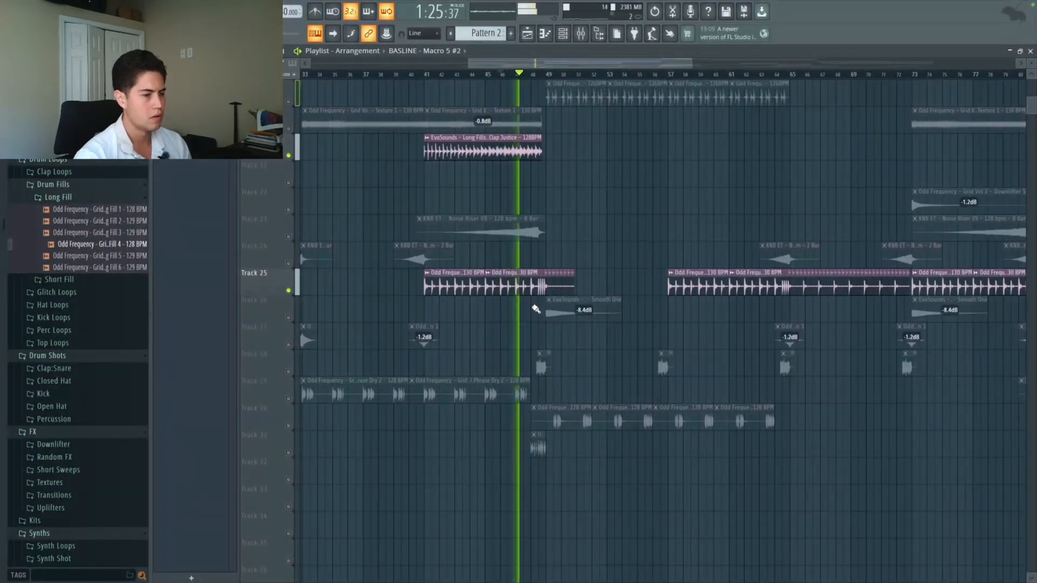
scroll(532, 305, up, 1)
scroll(432, 285, up, 1)
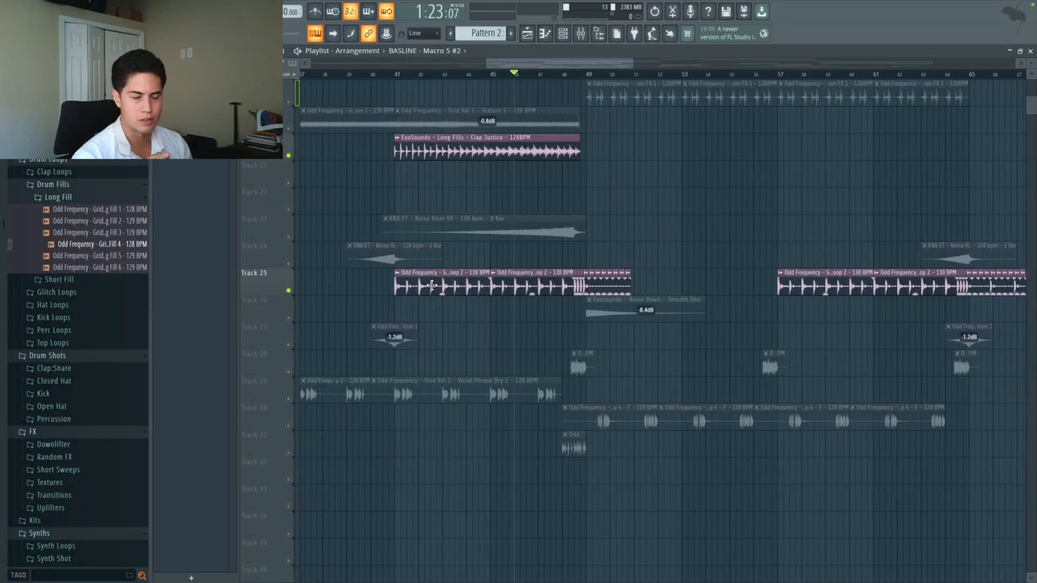
scroll(364, 316, down, 3)
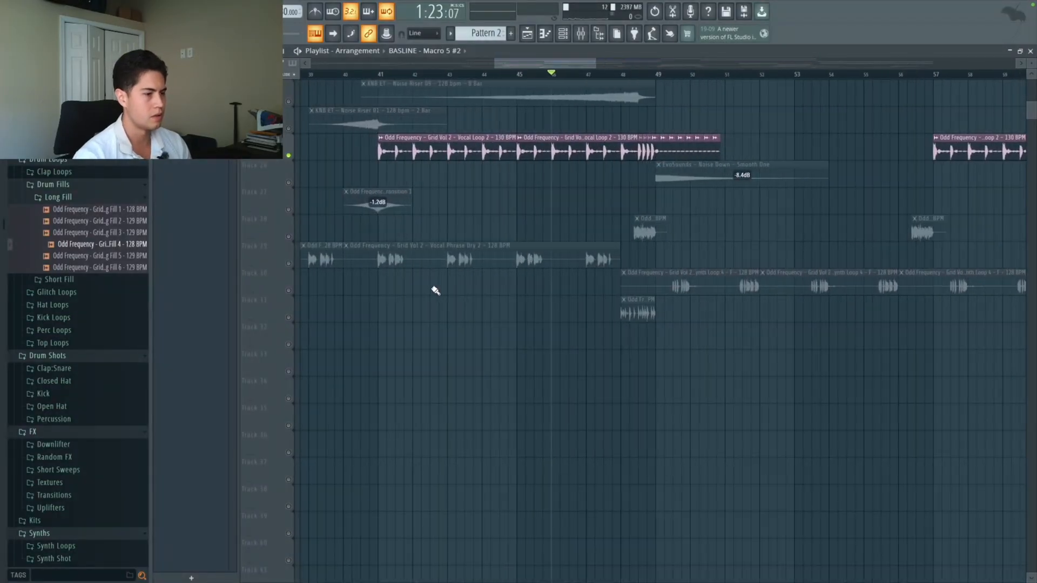
scroll(434, 292, down, 1)
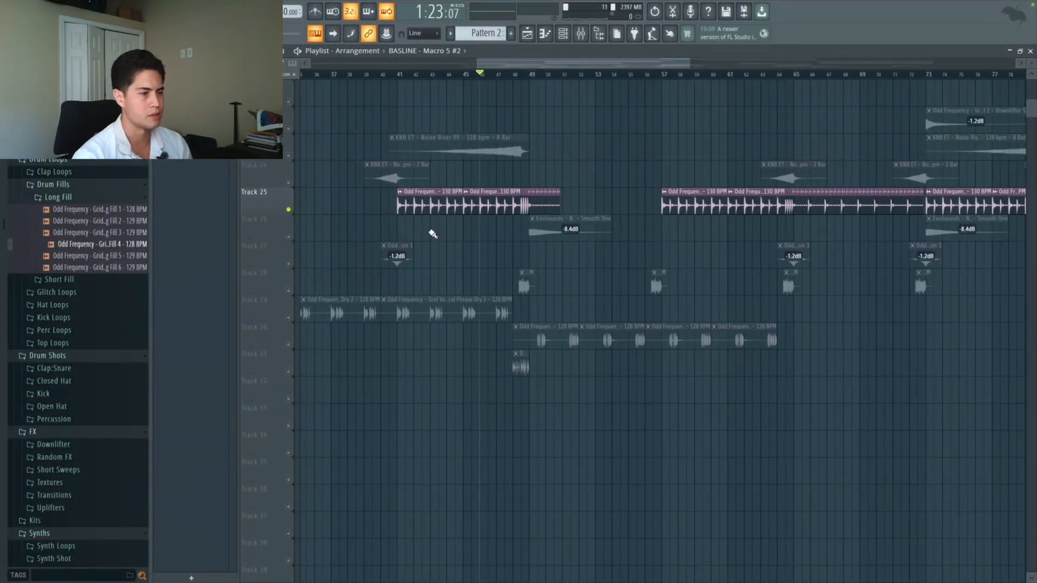
Step: Play the build-up from about bar 41, adding the track 23 noise riser and the lead pattern and automation on tracks 5 to 7
scroll(431, 232, up, 1)
key(space)
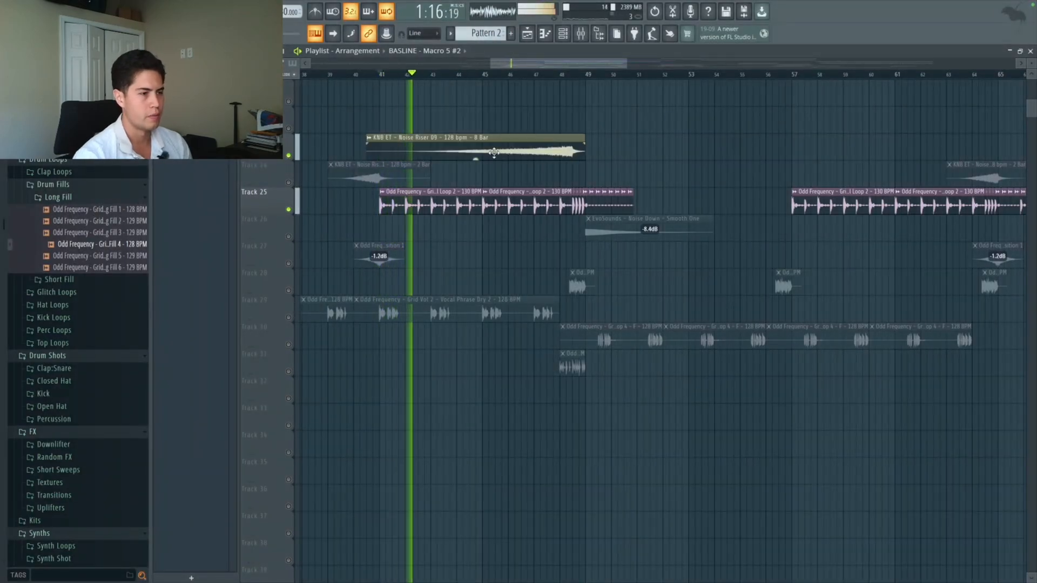
scroll(501, 158, up, 8)
scroll(505, 158, down, 1)
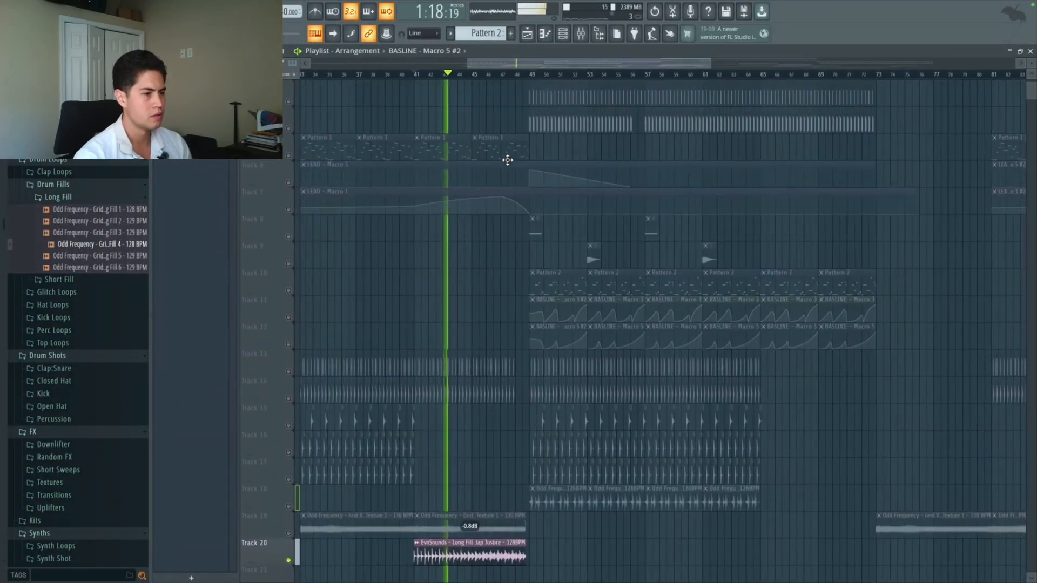
scroll(508, 160, up, 2)
drag(289, 213, 290, 269)
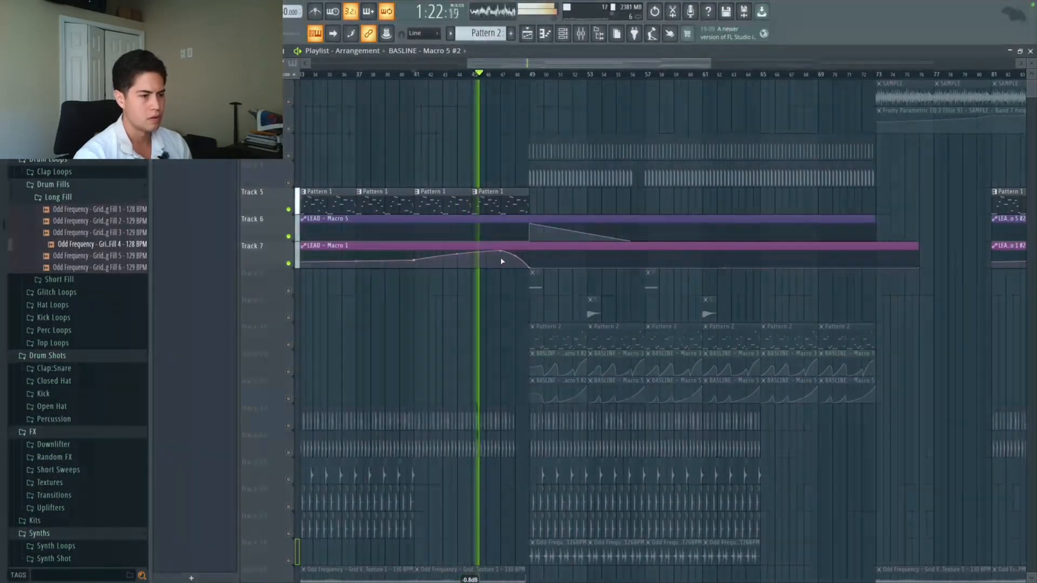
Step: Turn all tracks back on by toggling track 18's solo during playback, and play the full mix through the drop at bar 49
scroll(476, 261, down, 10)
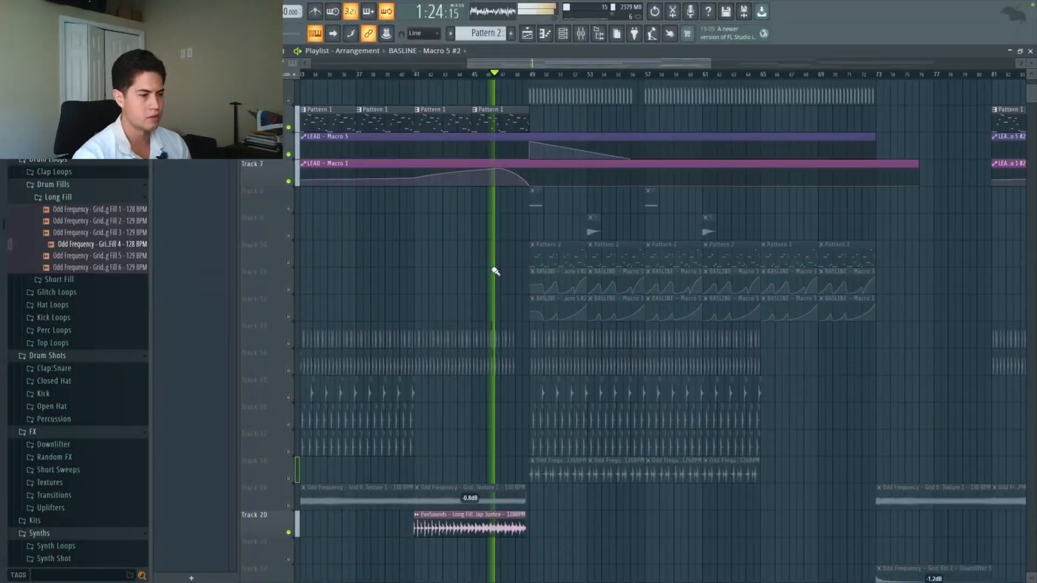
scroll(494, 271, right, 3)
right_click(290, 291)
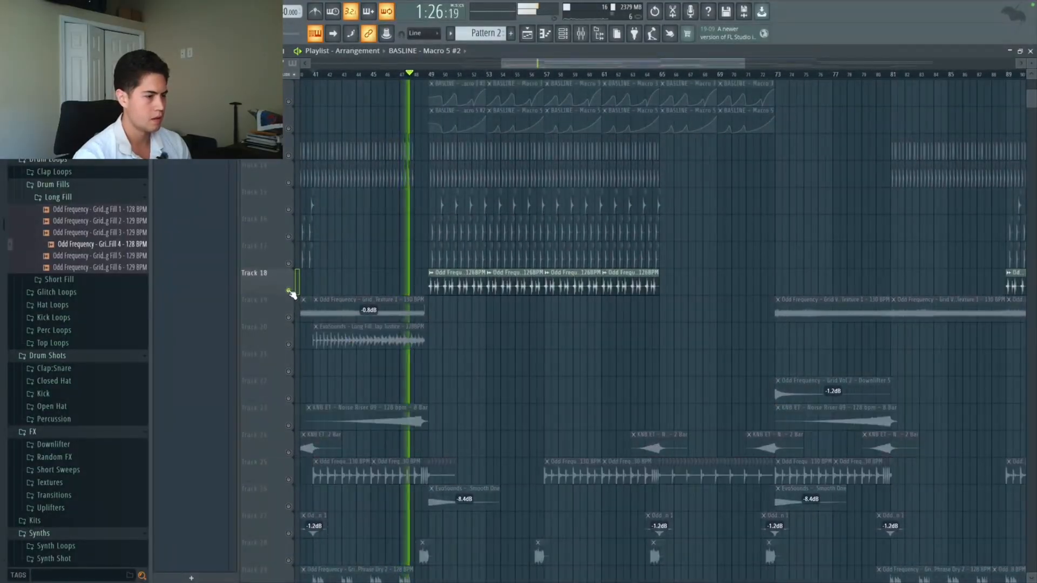
right_click(289, 292)
scroll(451, 343, up, 3)
scroll(452, 343, down, 1)
scroll(450, 324, down, 3)
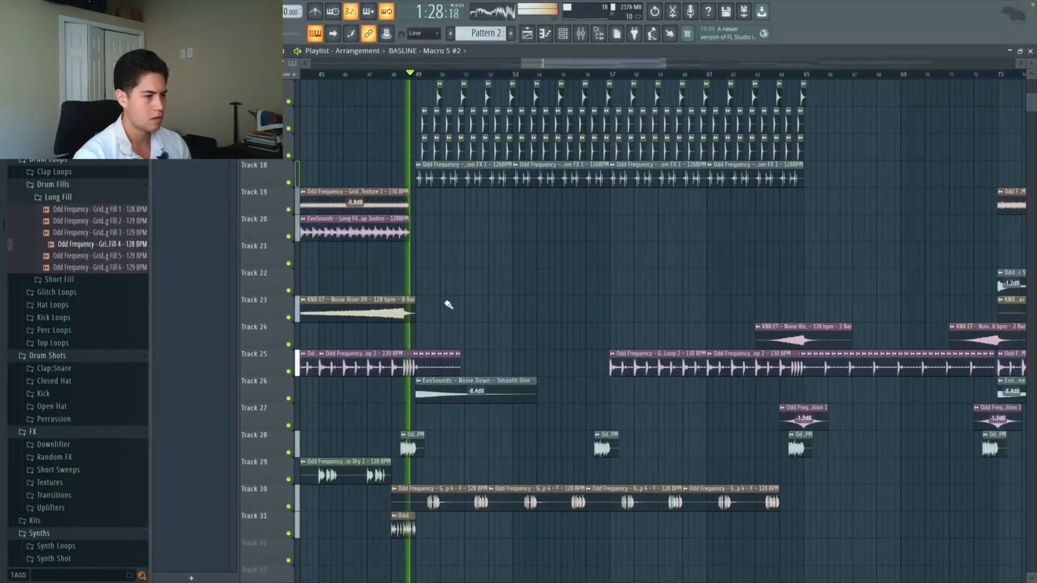
scroll(448, 305, up, 1)
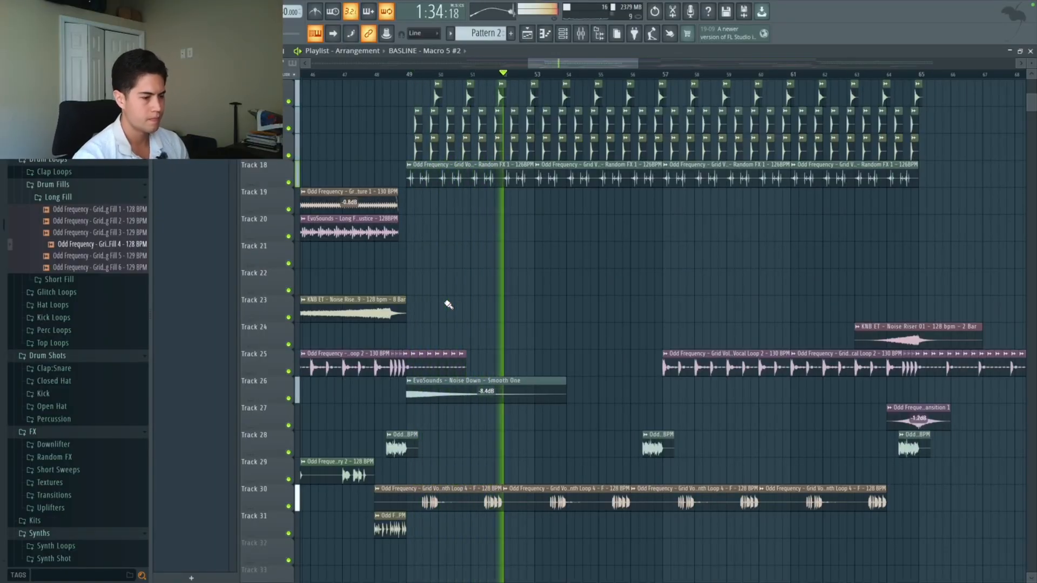
scroll(530, 370, down, 6)
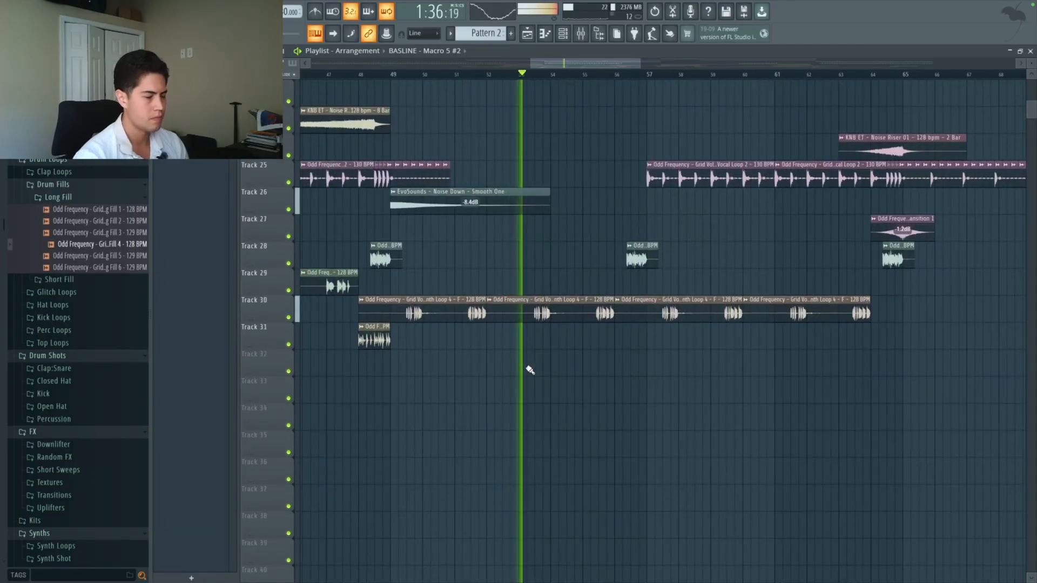
scroll(530, 370, left, 4)
scroll(530, 370, up, 5)
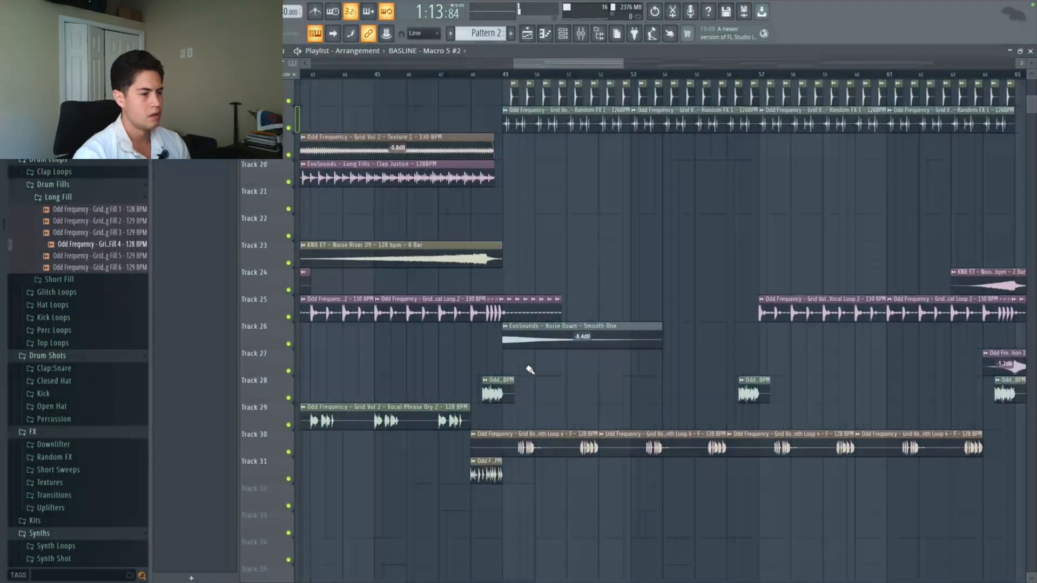
Step: Solo track 28 and inspect its Vocal Phrase Dry 6 clip leading into bar 49
scroll(530, 370, down, 1)
scroll(530, 370, down, 5)
scroll(494, 326, down, 3)
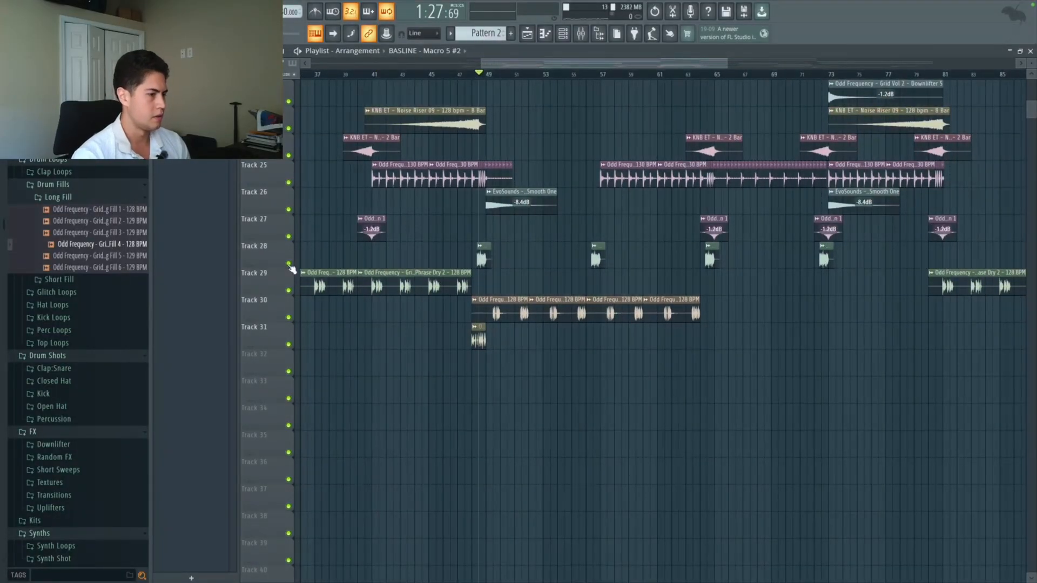
right_click(290, 265)
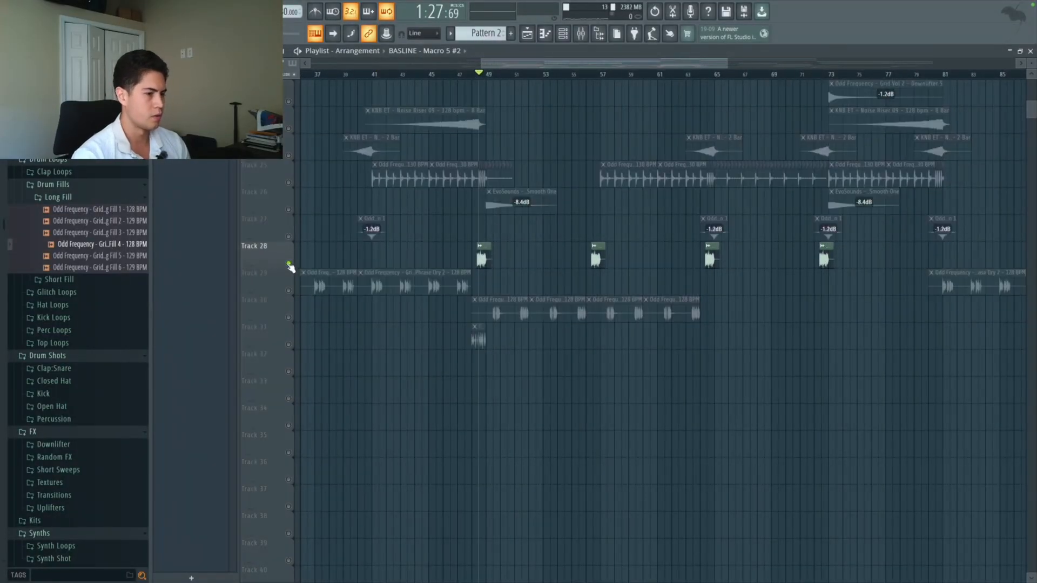
scroll(465, 267, up, 4)
scroll(487, 168, up, 3)
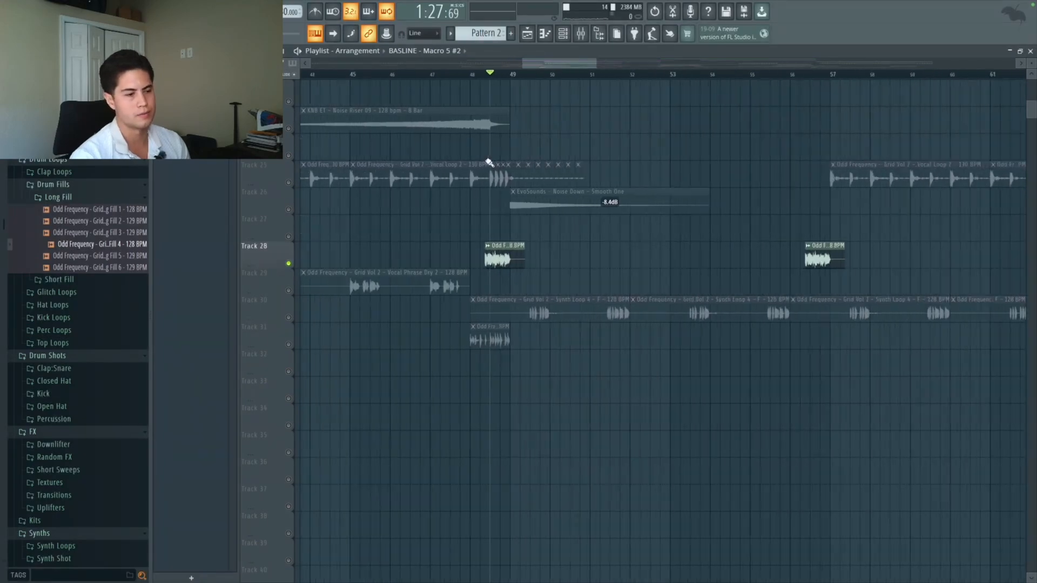
scroll(538, 218, up, 2)
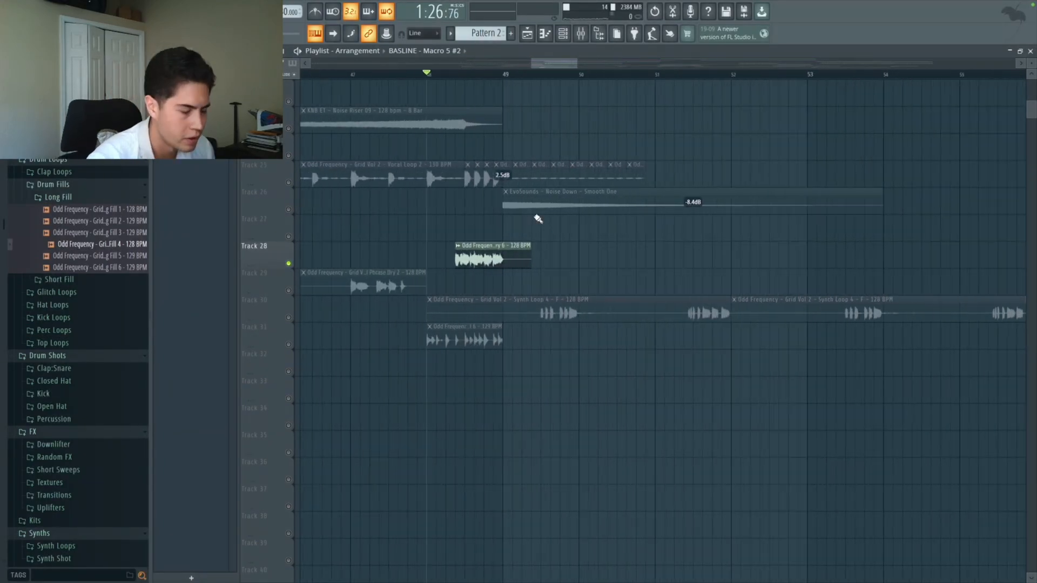
scroll(499, 278, down, 2)
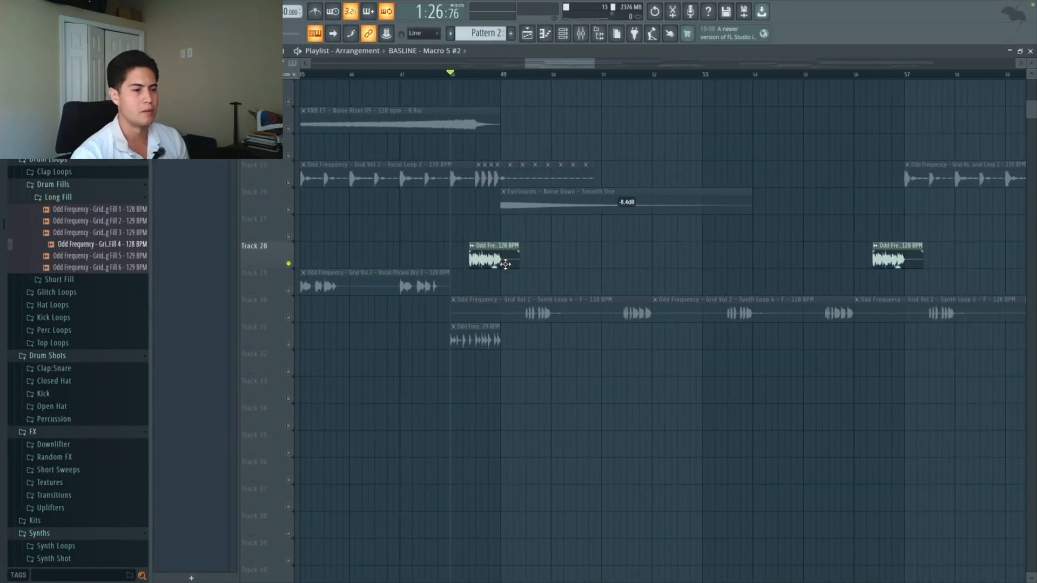
scroll(493, 287, up, 3)
scroll(491, 278, up, 2)
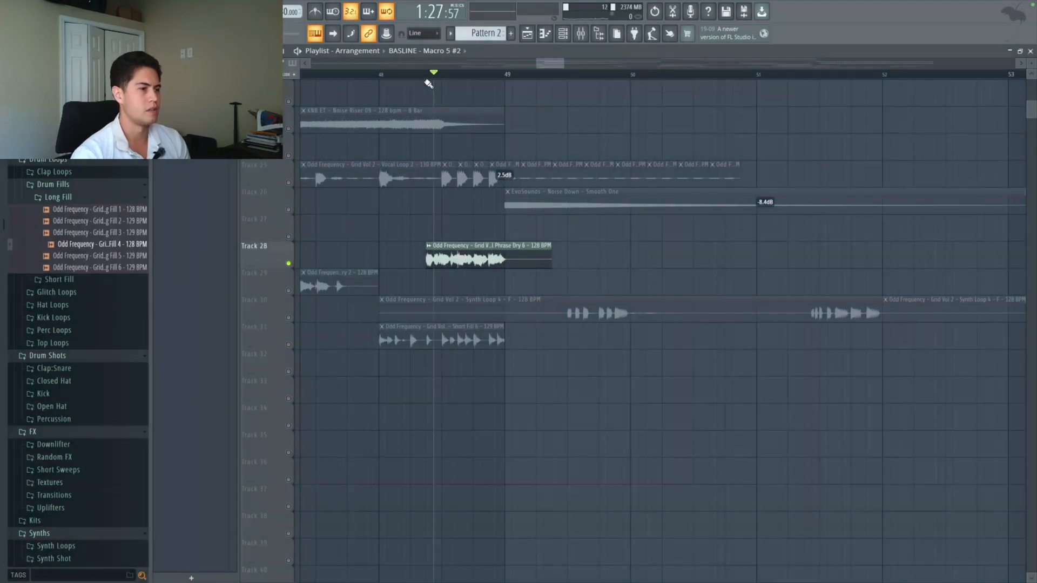
Step: Place the playback position just before the Vocal Phrase Dry 6 clip on track 28, play the clip and stop
click(419, 74)
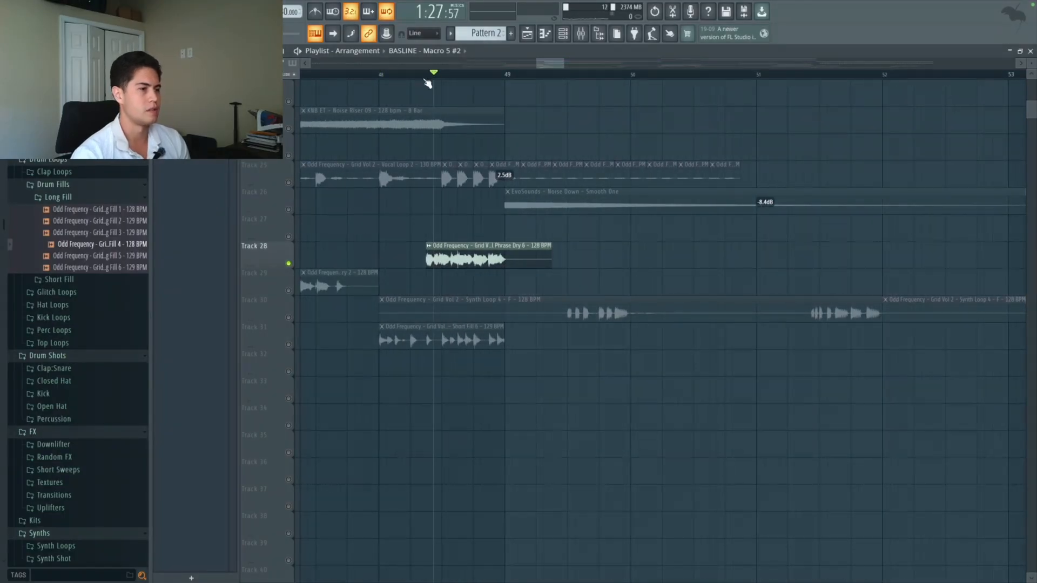
scroll(440, 205, up, 2)
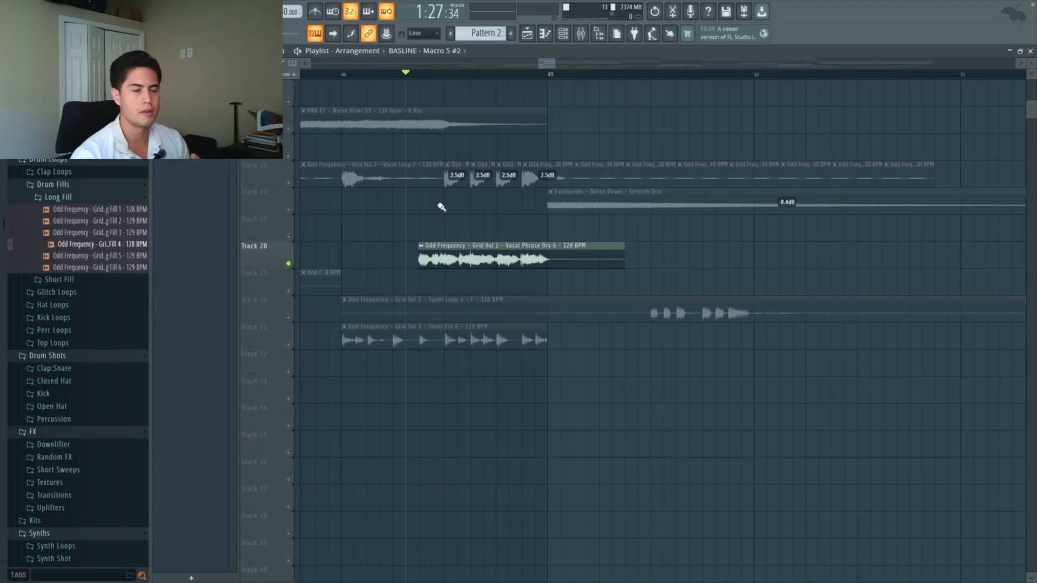
scroll(478, 263, down, 2)
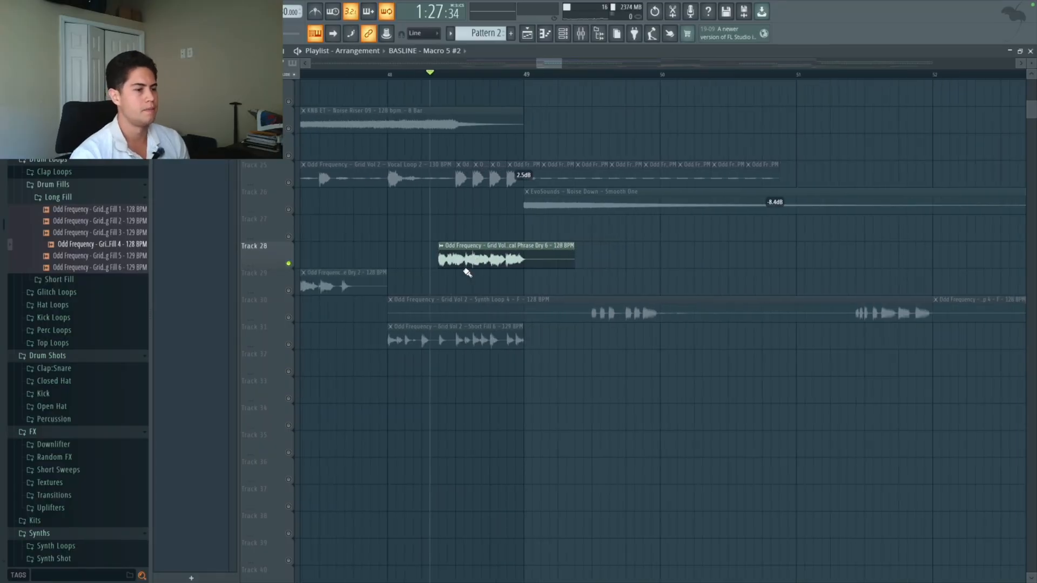
scroll(475, 274, down, 2)
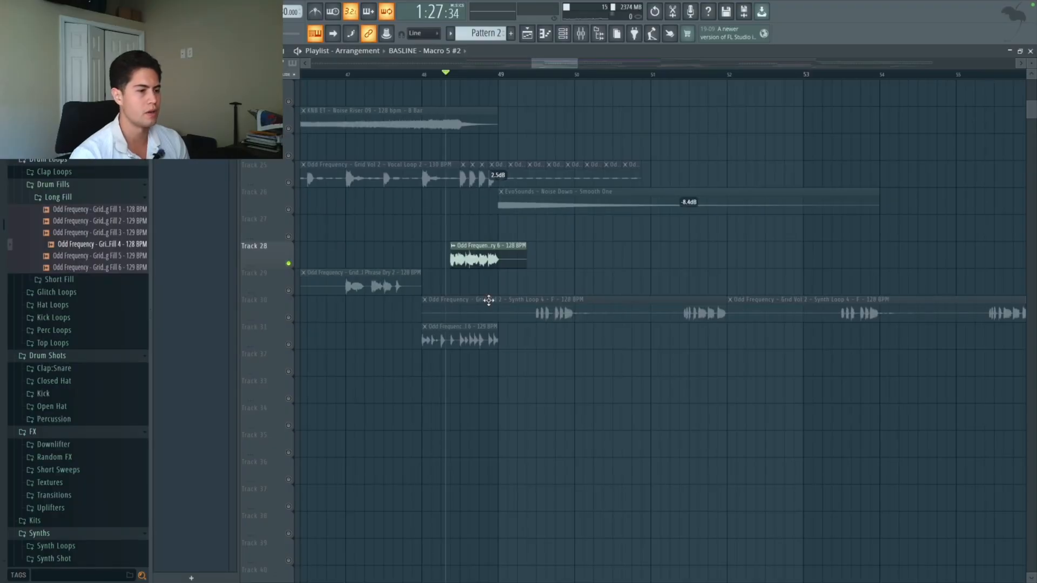
scroll(518, 287, up, 2)
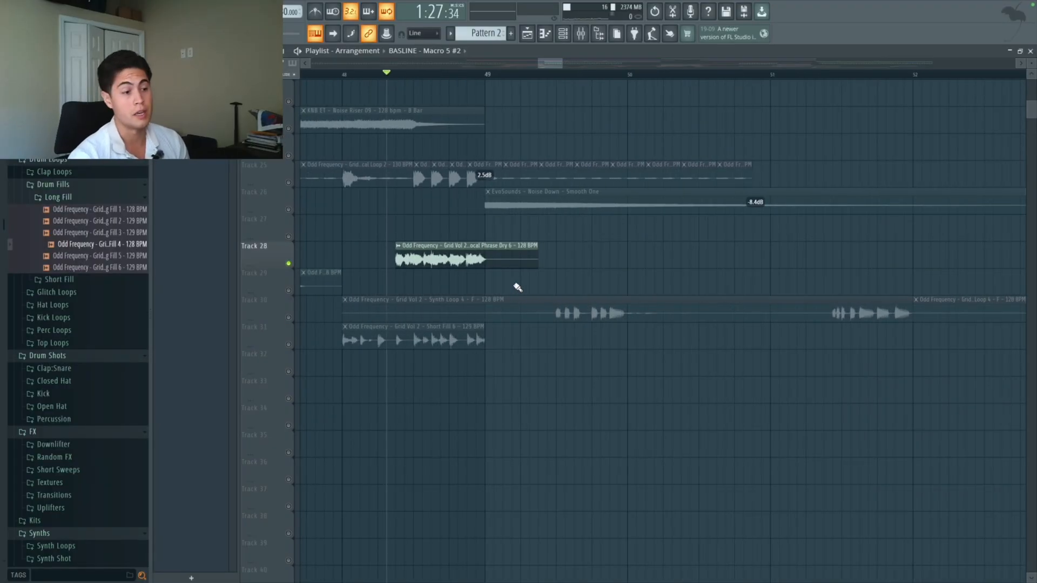
scroll(421, 273, up, 2)
scroll(424, 278, down, 2)
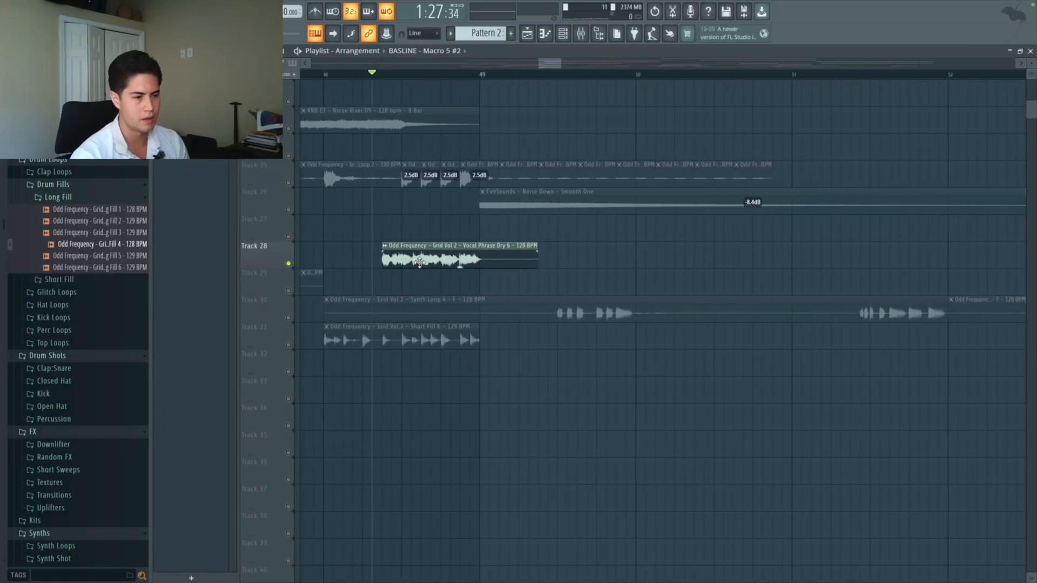
key(space)
key(space)
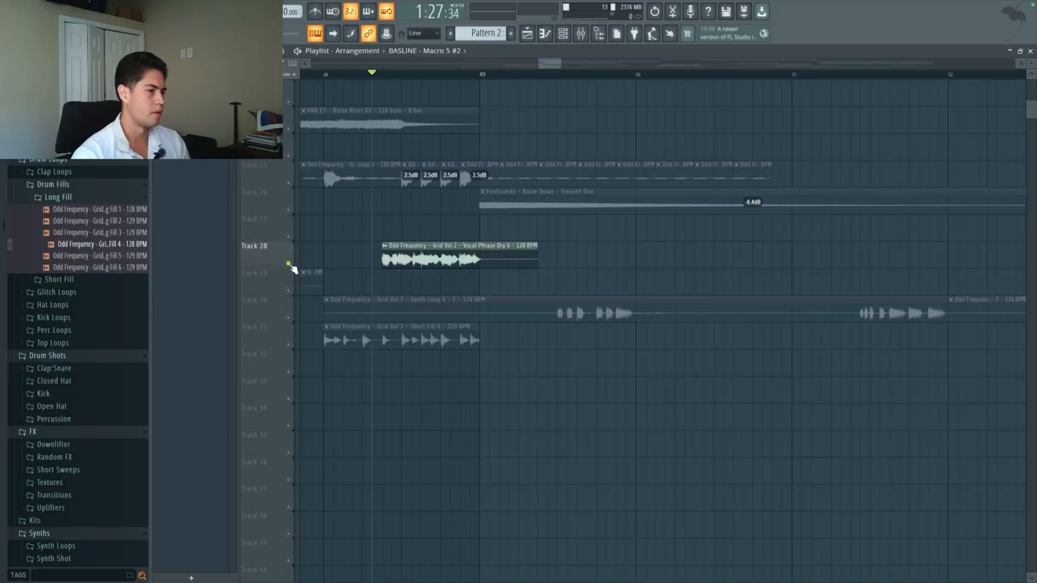
Step: Unsolo track 28, play the full mix from about bar 47 into the drop and stop playback
right_click(289, 264)
scroll(431, 303, down, 6)
scroll(431, 304, up, 2)
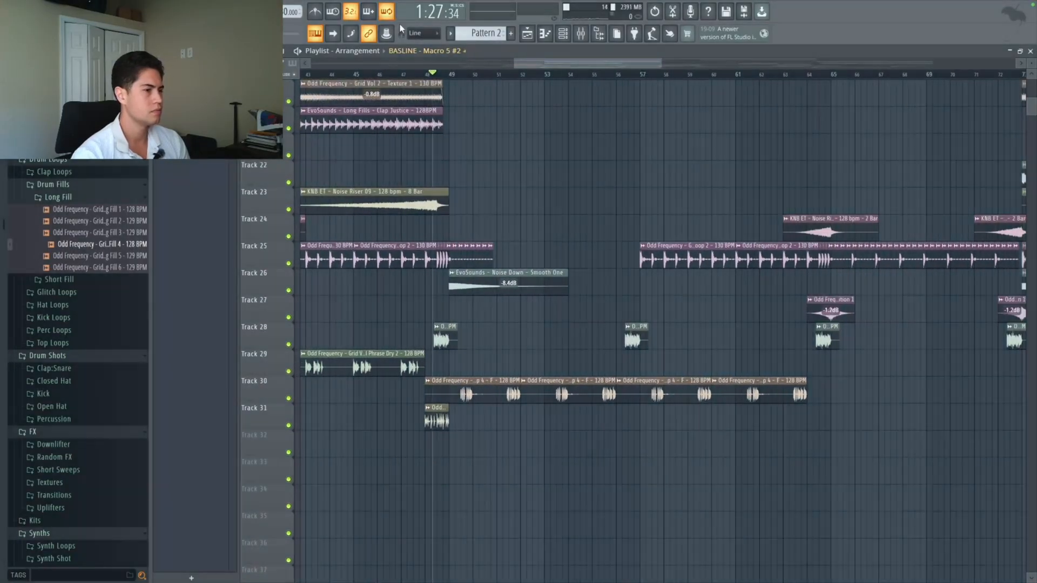
click(399, 76)
scroll(399, 75, up, 5)
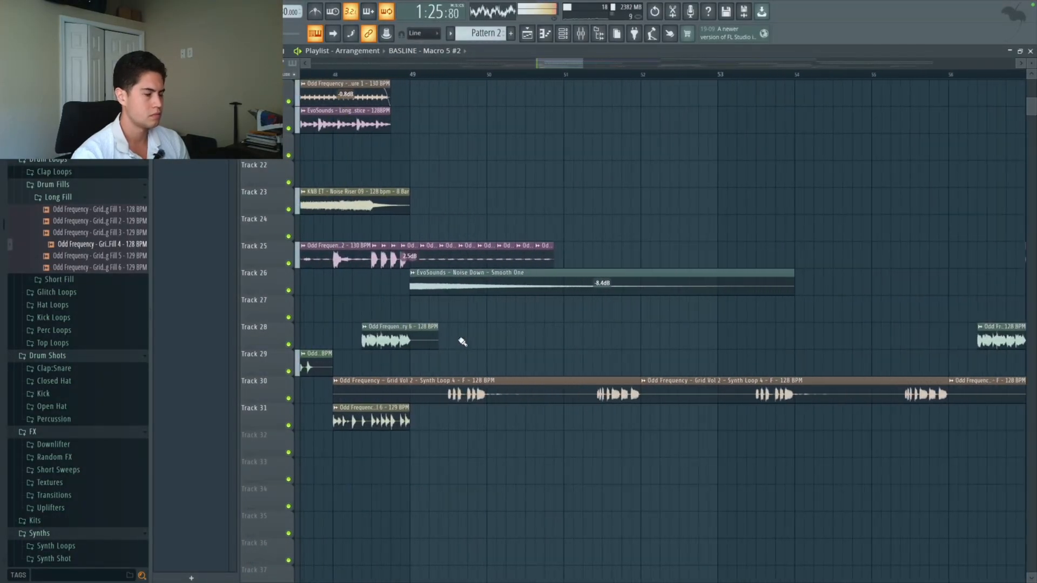
scroll(450, 367, up, 3)
scroll(409, 365, down, 3)
scroll(443, 341, up, 3)
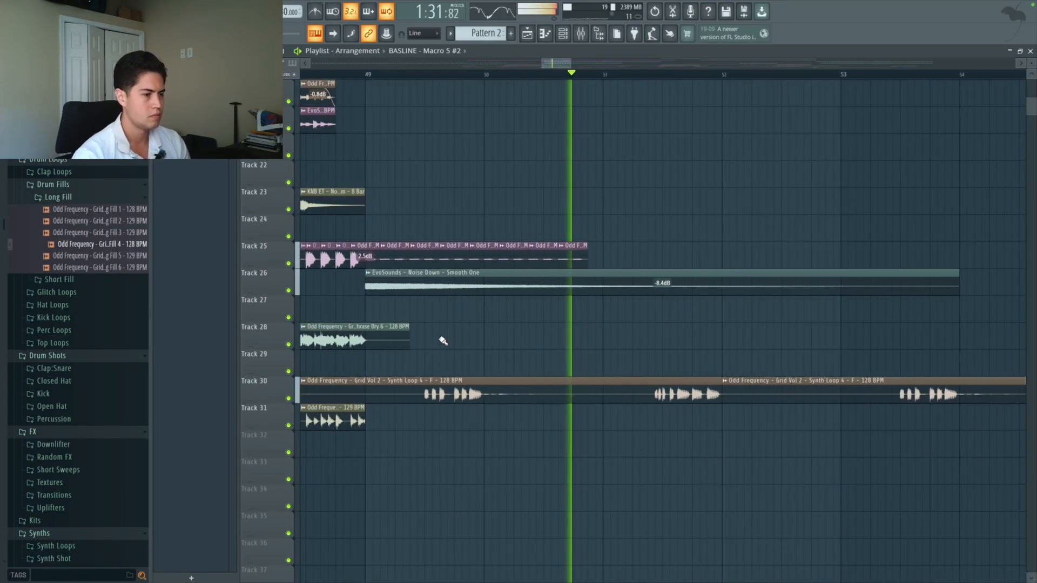
scroll(443, 341, down, 5)
scroll(443, 341, up, 5)
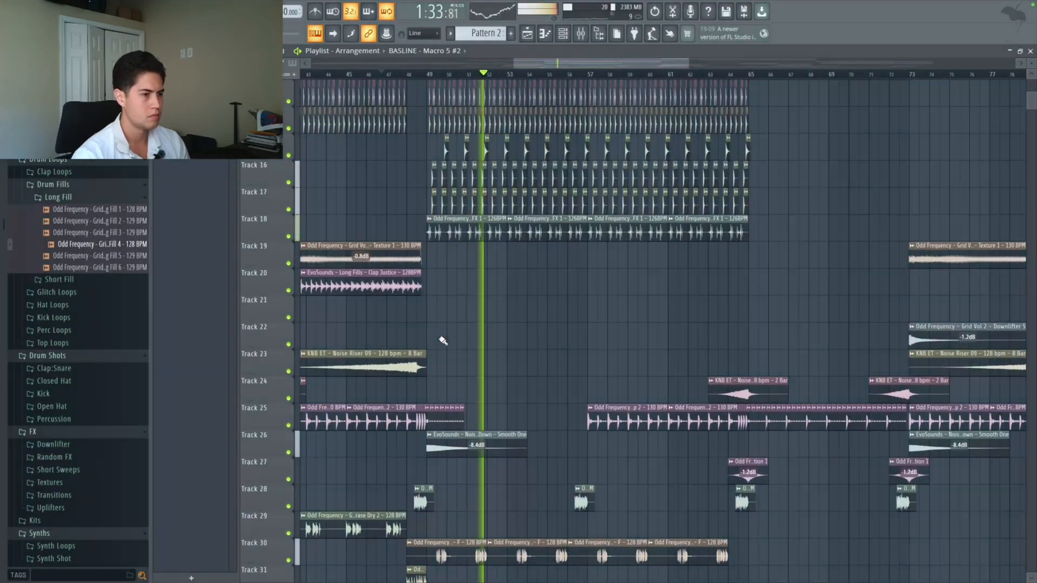
key(space)
Step: Solo track 31 and play its short 129 BPM clip from bar 48 leading into the drop at bar 49
scroll(543, 401, down, 1)
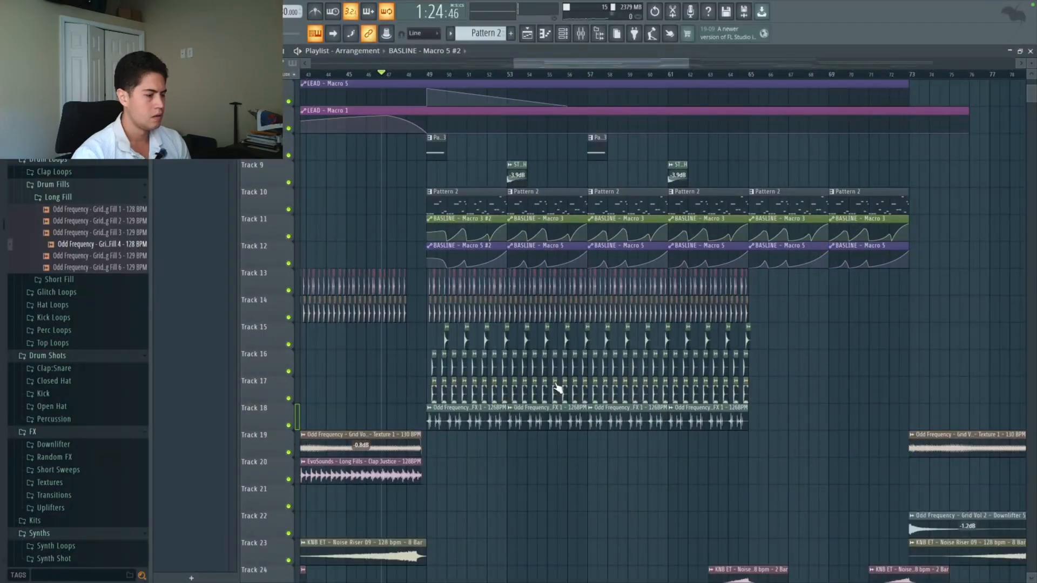
scroll(622, 339, down, 4)
scroll(622, 339, up, 2)
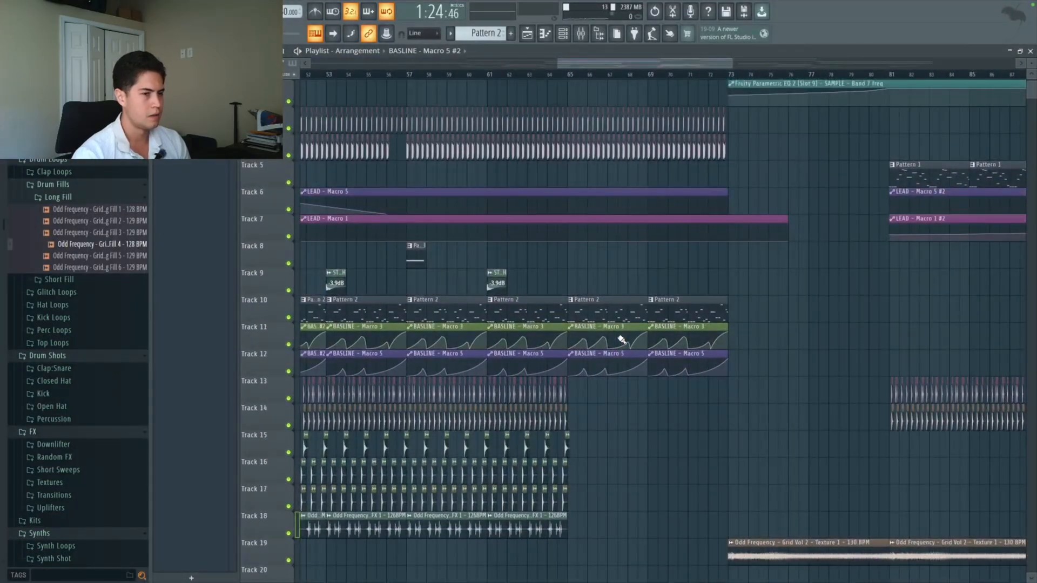
scroll(619, 341, down, 10)
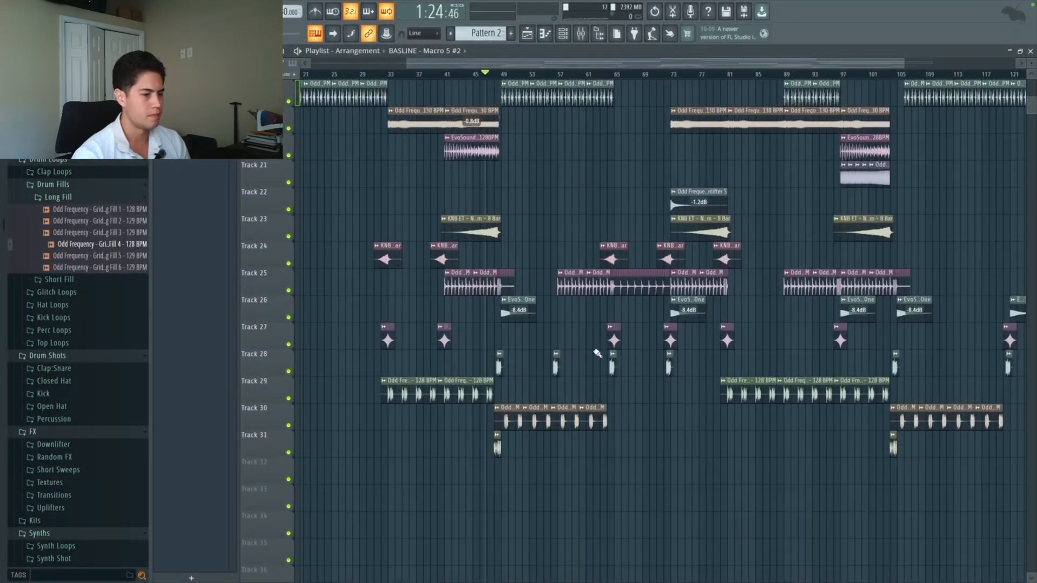
scroll(597, 353, up, 6)
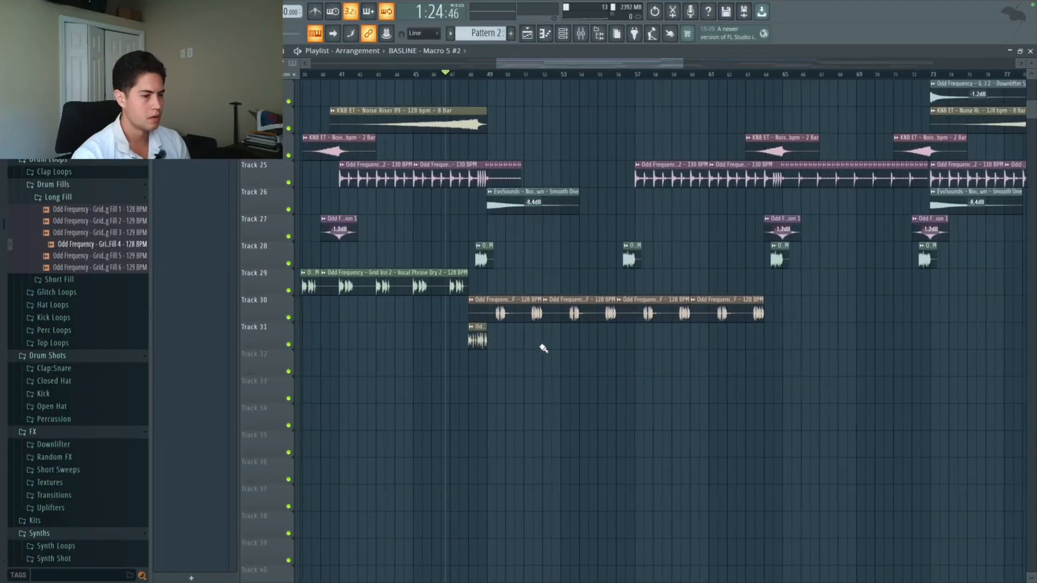
scroll(514, 351, up, 4)
scroll(495, 359, down, 2)
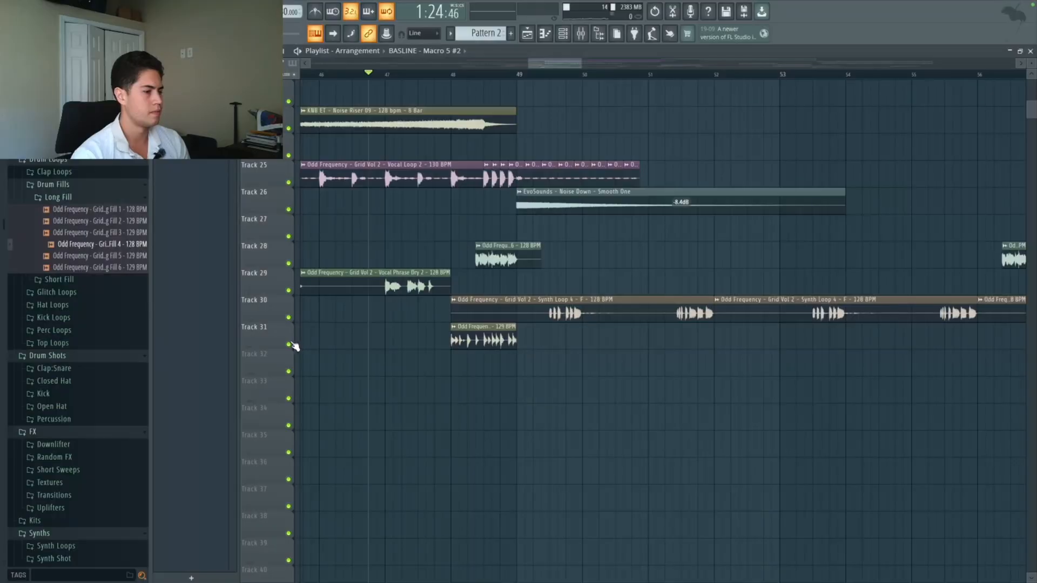
right_click(289, 344)
click(452, 74)
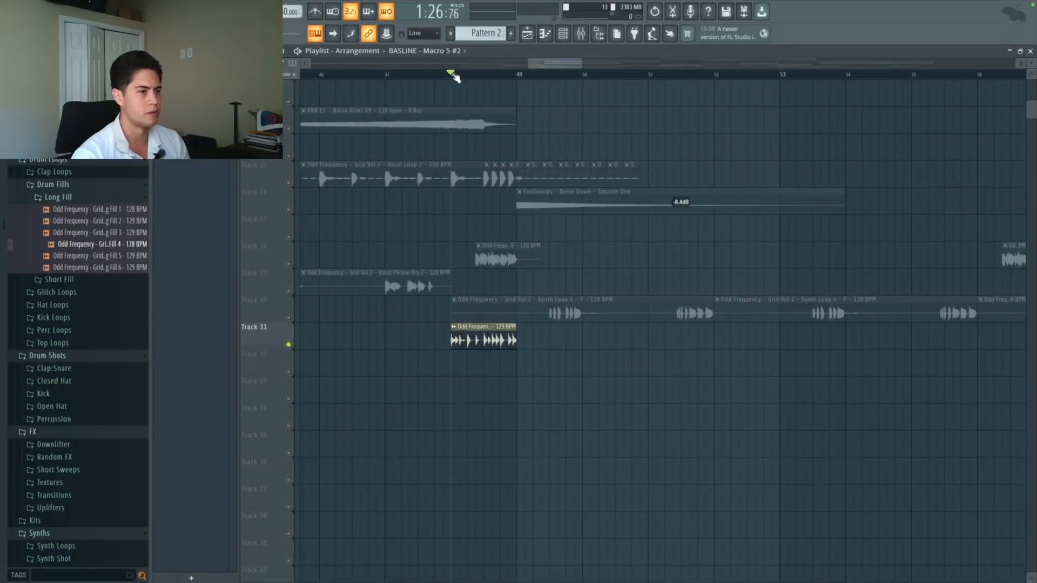
scroll(535, 357, up, 1)
key(space)
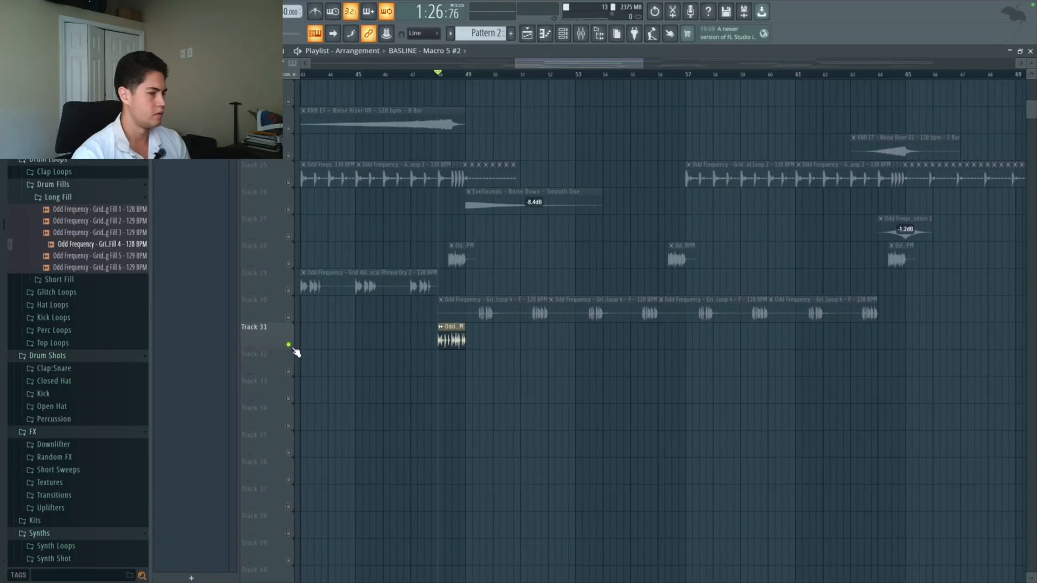
Step: Unsolo track 31 and move the playback position to the start of the SAMPLE clips at bar 73
right_click(291, 345)
scroll(481, 381, down, 3)
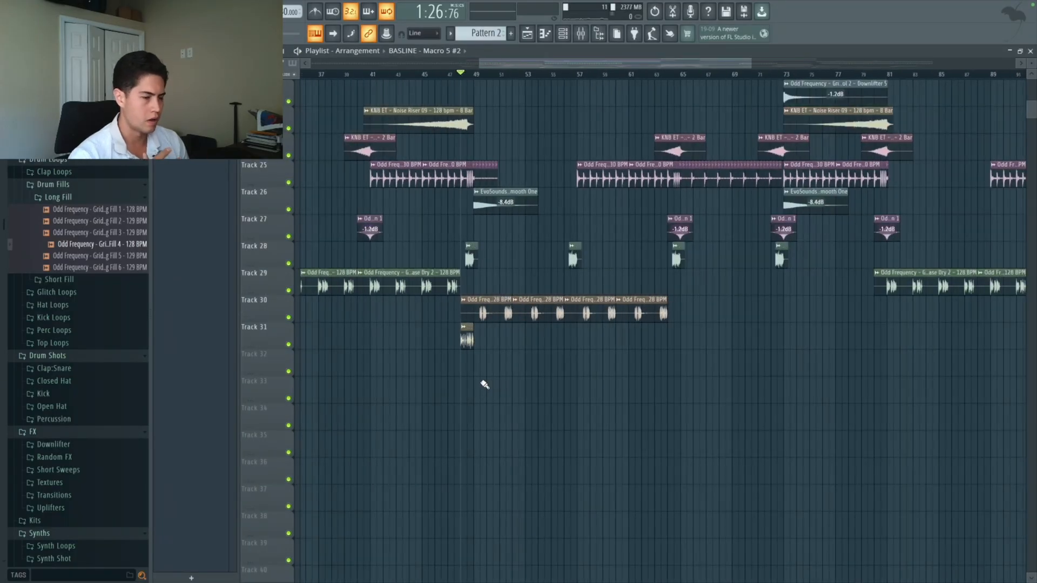
scroll(485, 385, down, 2)
scroll(514, 405, up, 2)
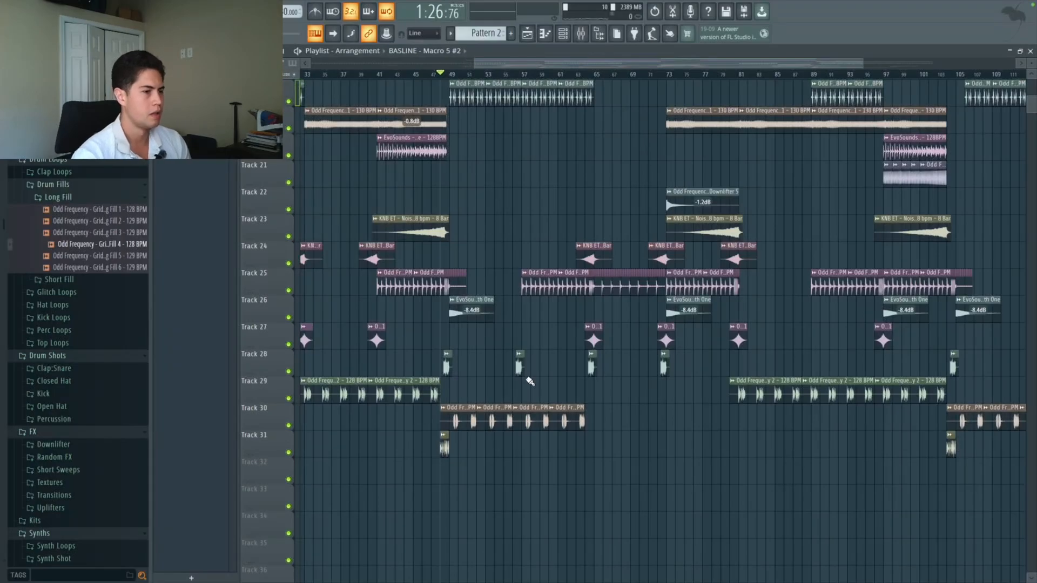
scroll(518, 357, up, 2)
scroll(480, 294, up, 3)
scroll(480, 294, down, 3)
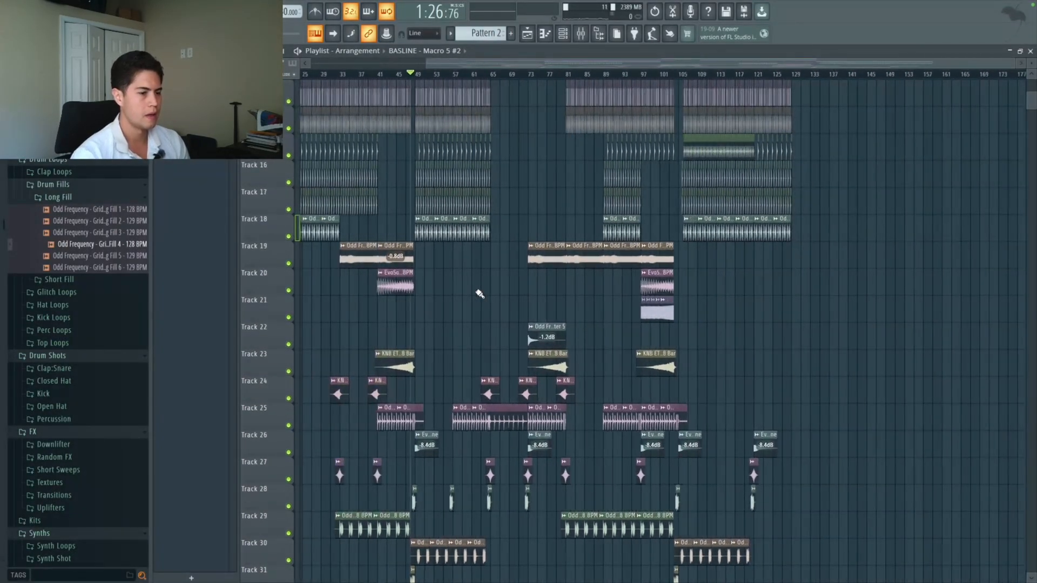
scroll(480, 294, up, 6)
scroll(479, 294, up, 2)
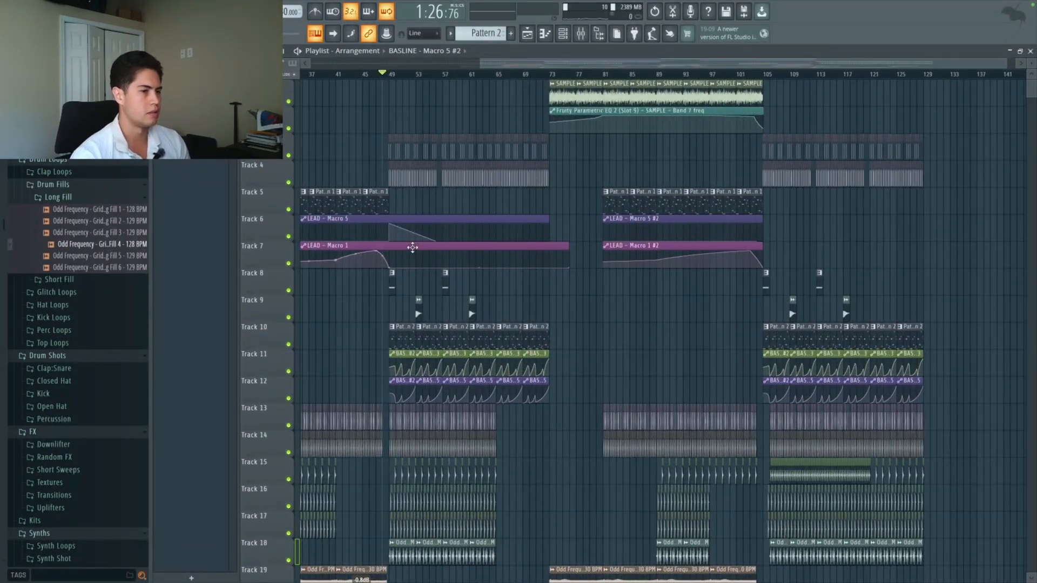
scroll(480, 294, down, 2)
scroll(480, 294, up, 2)
click(546, 76)
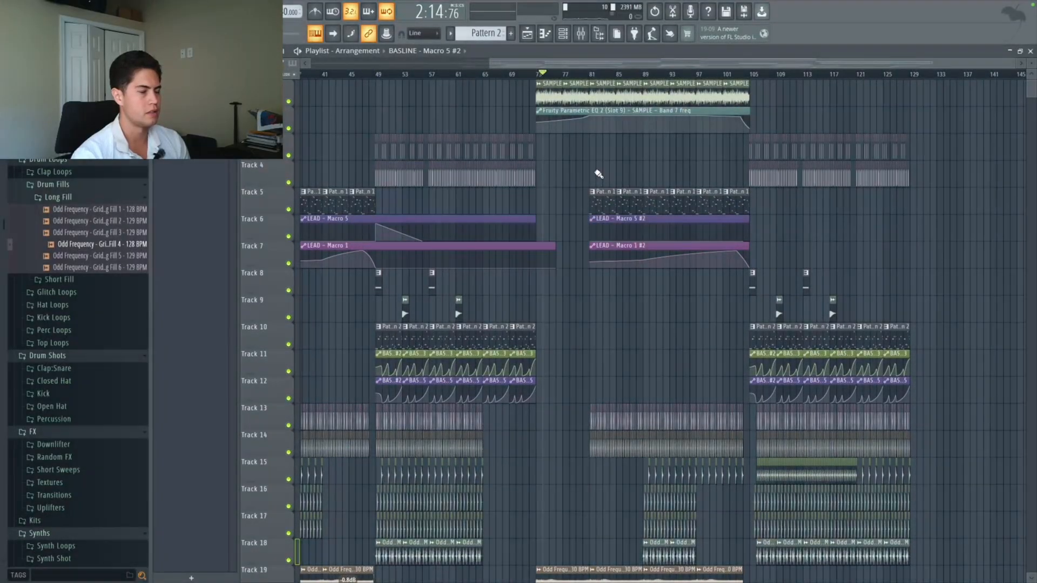
scroll(594, 173, up, 2)
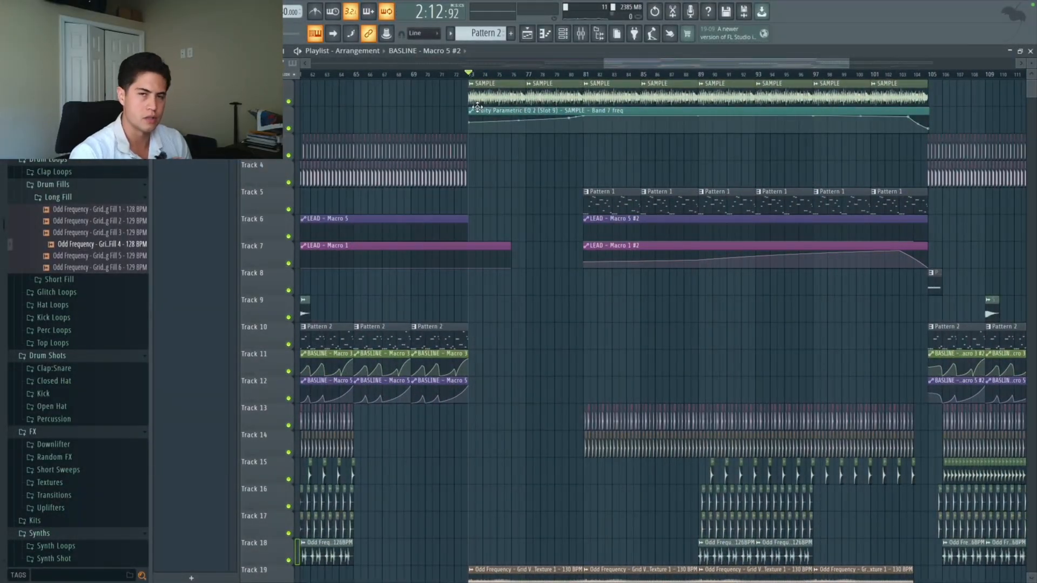
scroll(478, 147, up, 3)
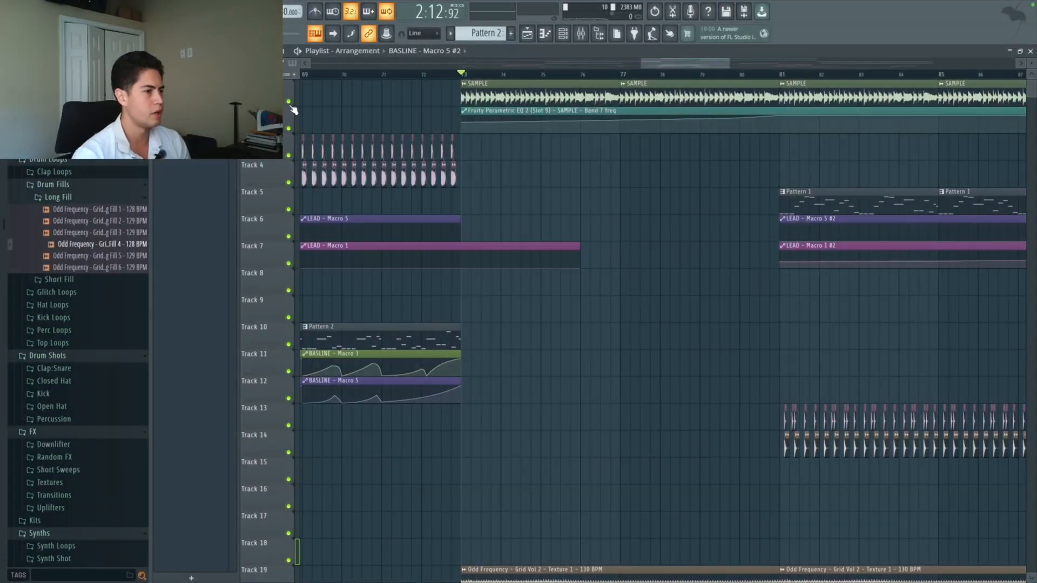
Step: Solo the SAMPLE track, turn on its EQ frequency automation on track 2, and play from bar 73 to about bar 81
right_click(288, 101)
click(289, 129)
scroll(458, 218, down, 2)
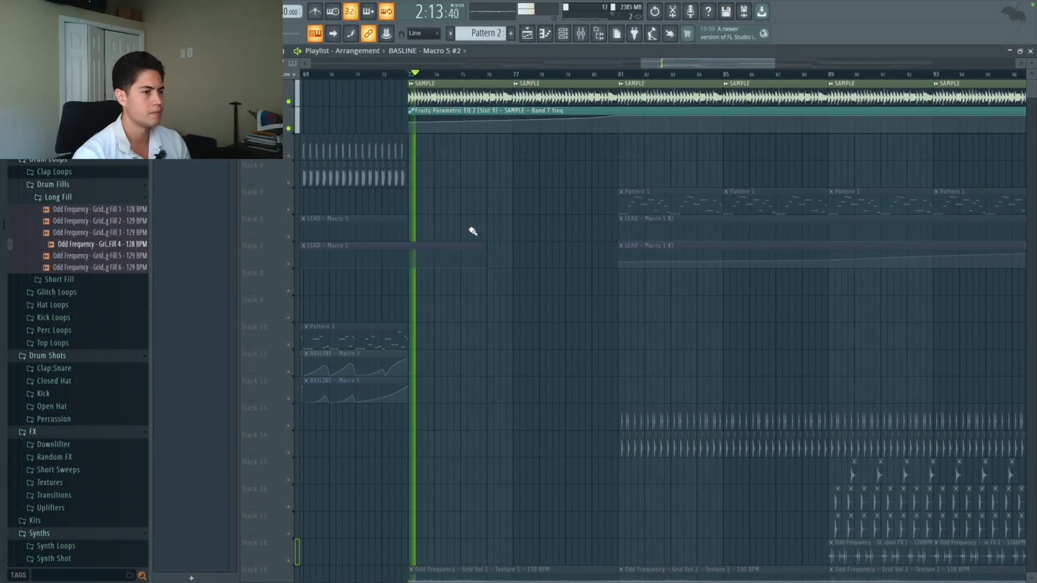
scroll(494, 238, down, 2)
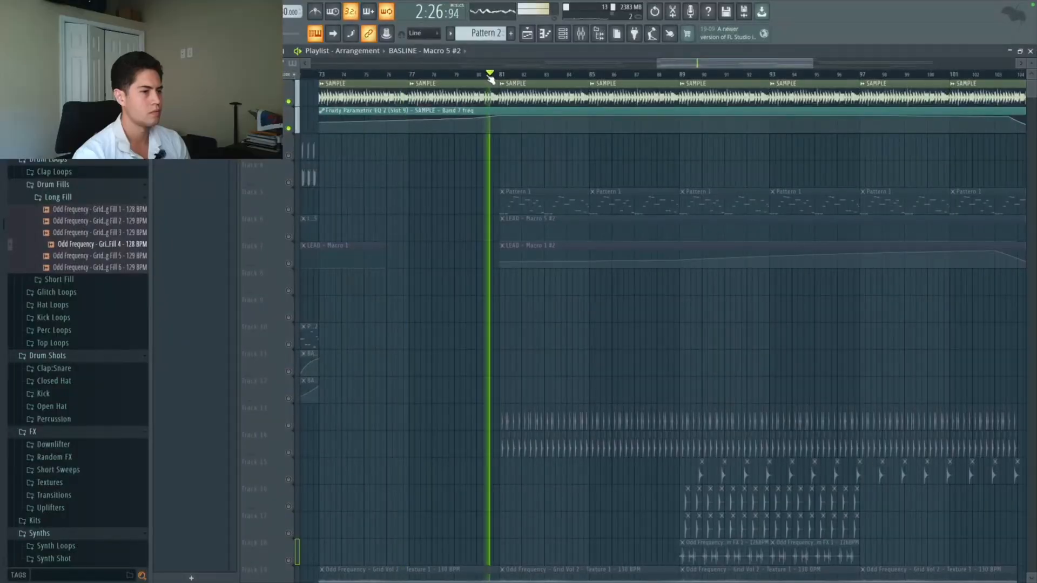
scroll(522, 146, up, 2)
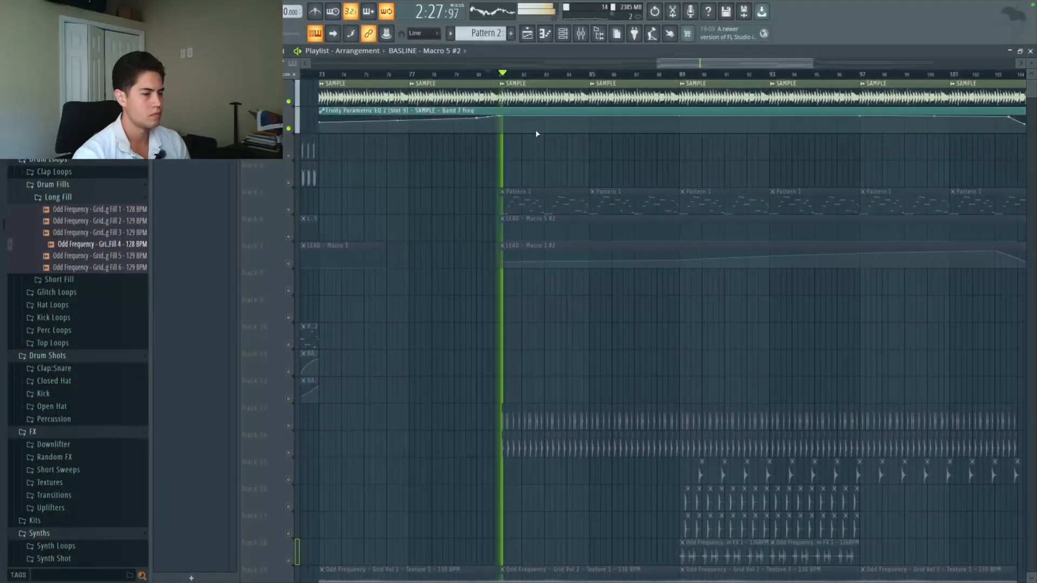
scroll(536, 130, down, 3)
scroll(381, 205, up, 2)
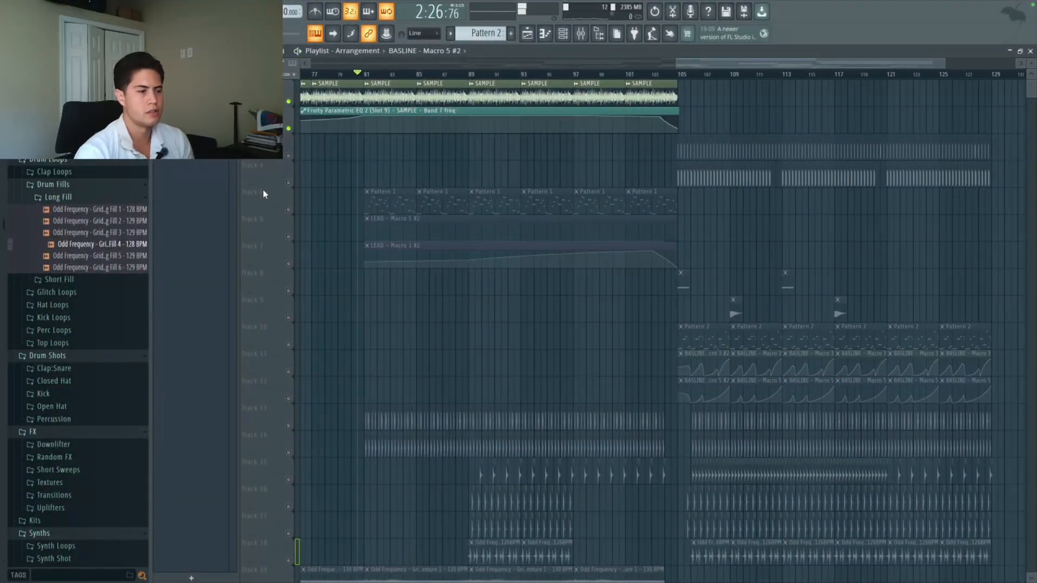
Step: Turn on tracks 5, 6 and 7 with the Pattern 1 lead and its macro automation, and play from bar 81
click(289, 209)
click(289, 236)
click(288, 264)
scroll(389, 263, up, 2)
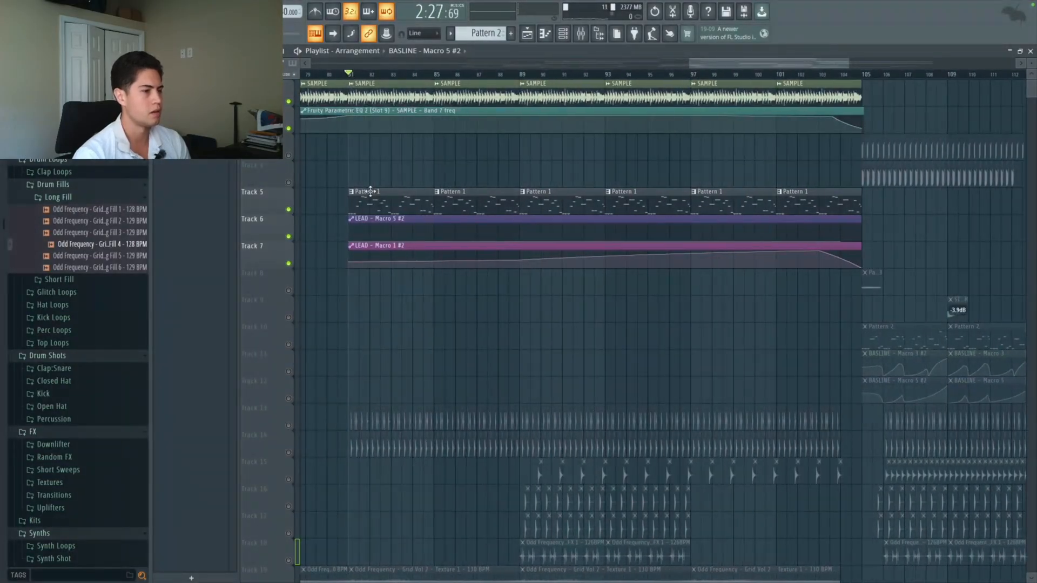
scroll(362, 216, down, 1)
key(space)
Step: Turn on texture track 19, percussion track 14 and the Vocal Phrase Dry 2 clips on track 29 during playback
scroll(354, 242, down, 4)
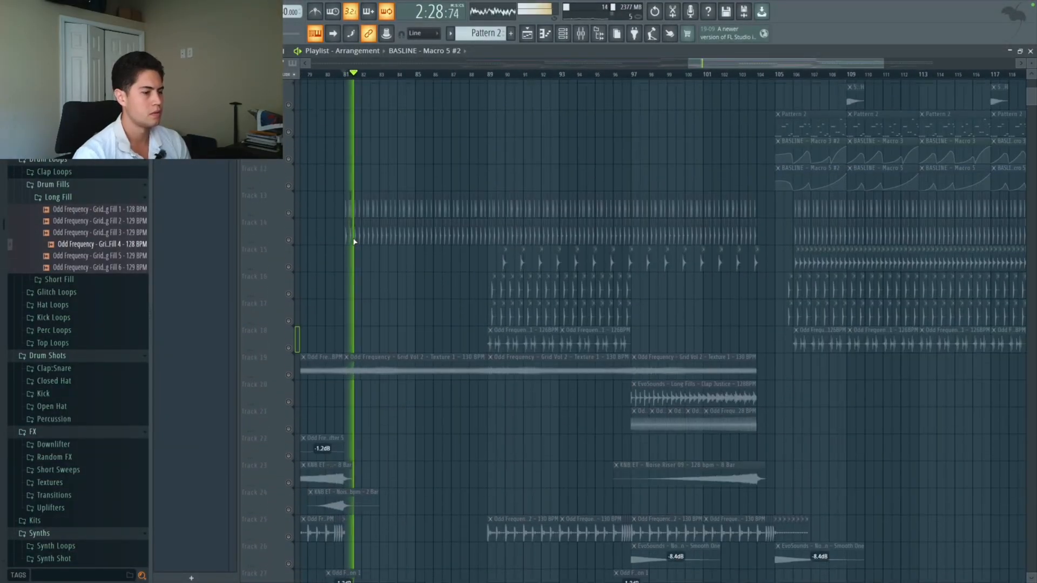
scroll(353, 242, down, 1)
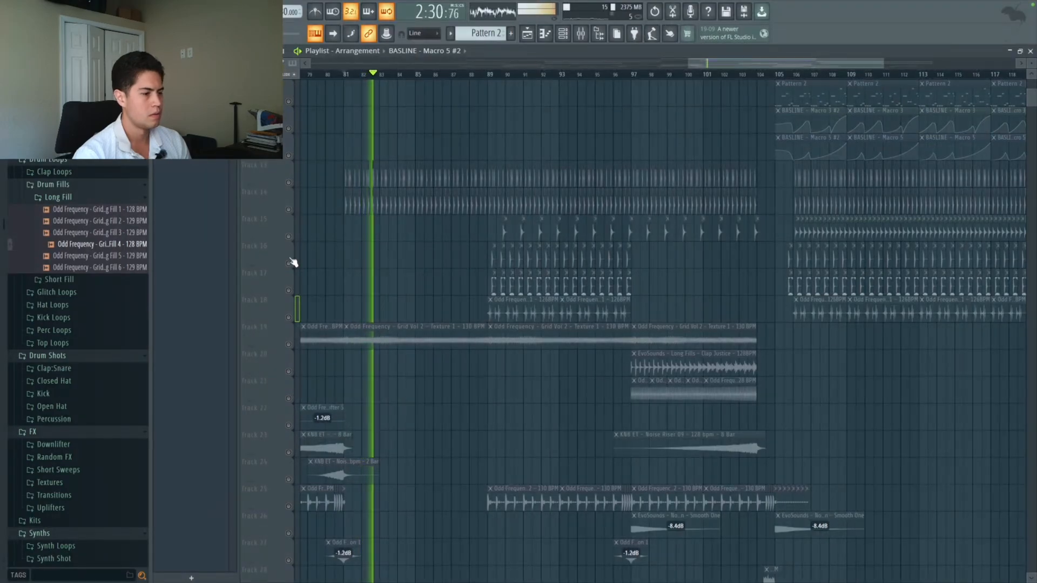
click(290, 345)
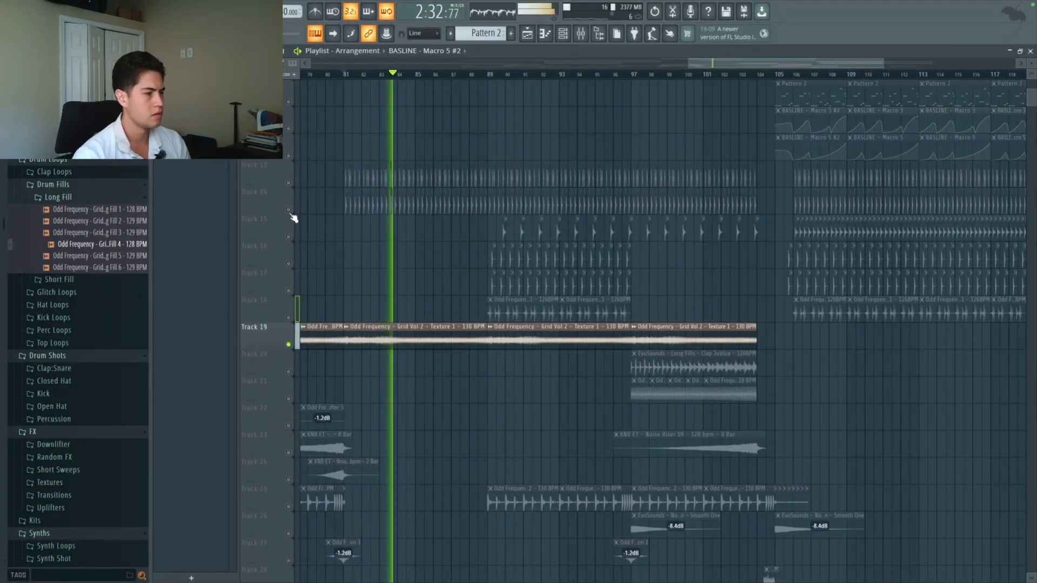
scroll(416, 277, down, 5)
scroll(414, 276, down, 3)
scroll(351, 292, left, 3)
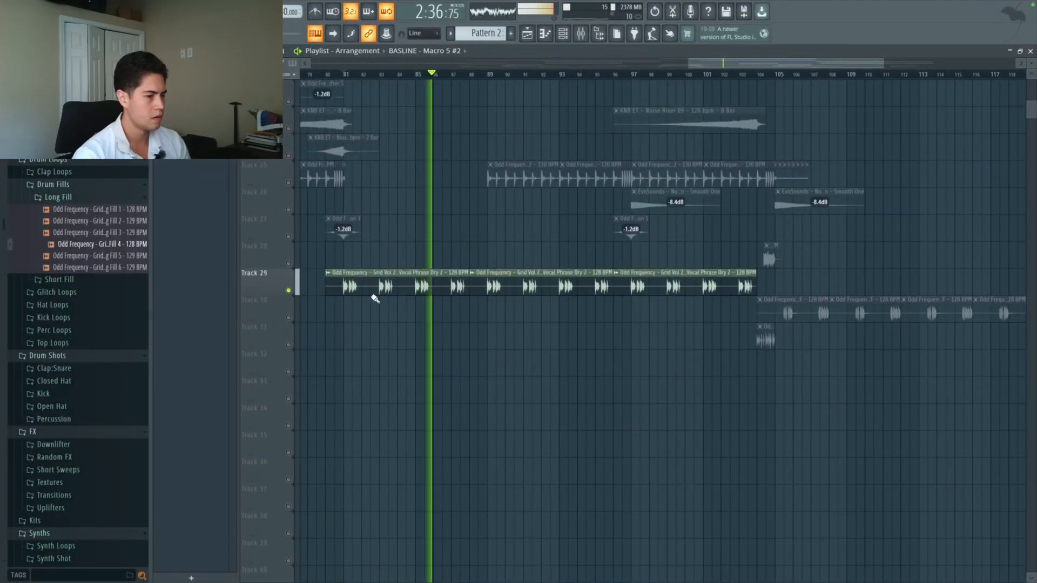
Step: Mute the vocal phrase on track 29 and turn on the vocal loop on track 25
scroll(375, 298, down, 3)
scroll(335, 286, right, 3)
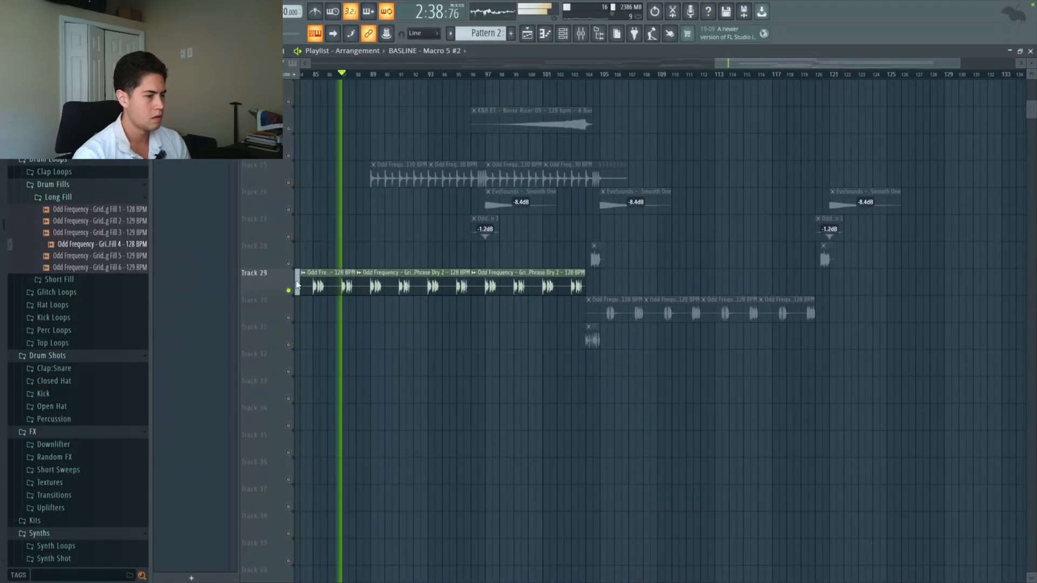
scroll(299, 286, up, 2)
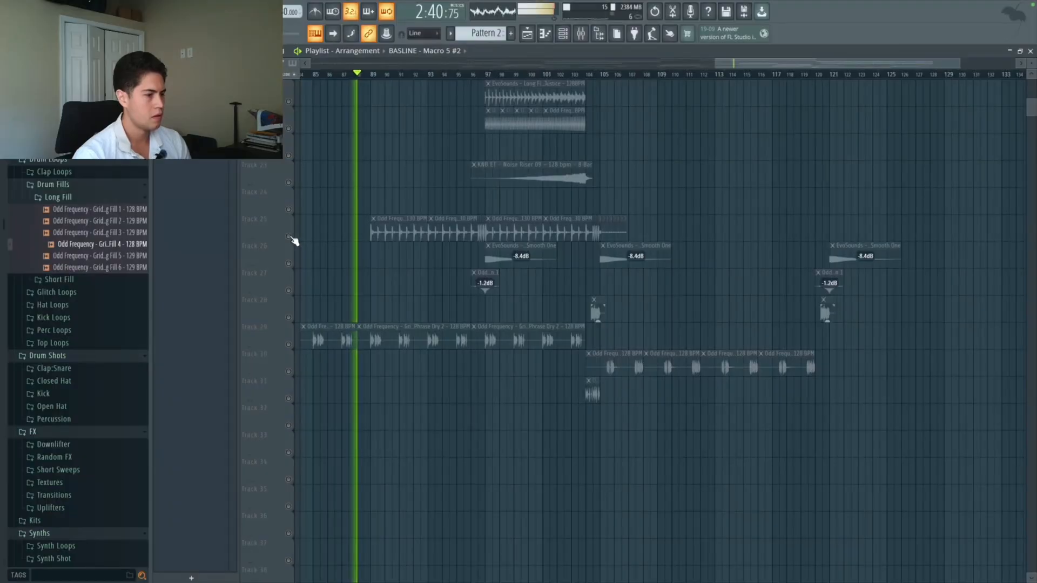
click(290, 236)
Step: Turn on percussion and random FX tracks 15 to 18 while the section from bar 89 plays
scroll(396, 241, up, 5)
scroll(324, 189, up, 1)
click(289, 209)
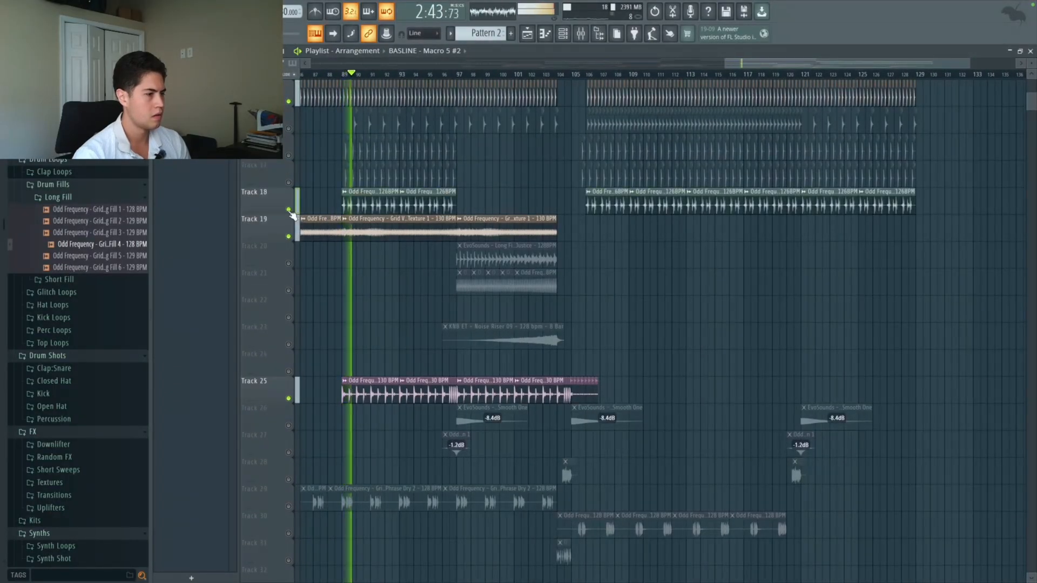
click(289, 155)
click(289, 129)
scroll(357, 168, down, 2)
scroll(378, 194, up, 2)
scroll(435, 324, down, 3)
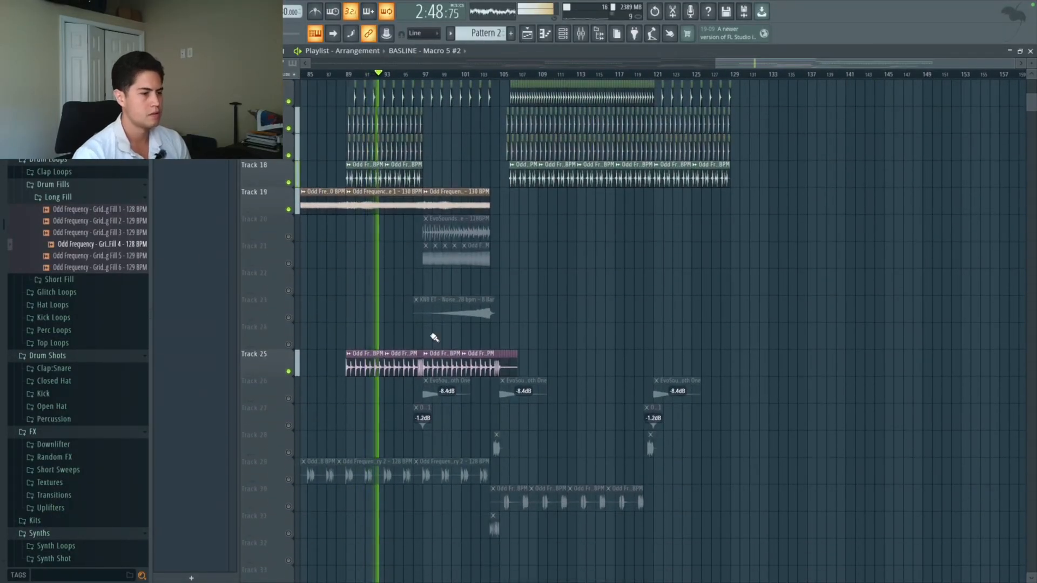
Step: Turn on the transition effect on track 27, the Noise Down on track 26 and the Noise Riser on track 23
scroll(433, 336, up, 1)
scroll(378, 313, up, 2)
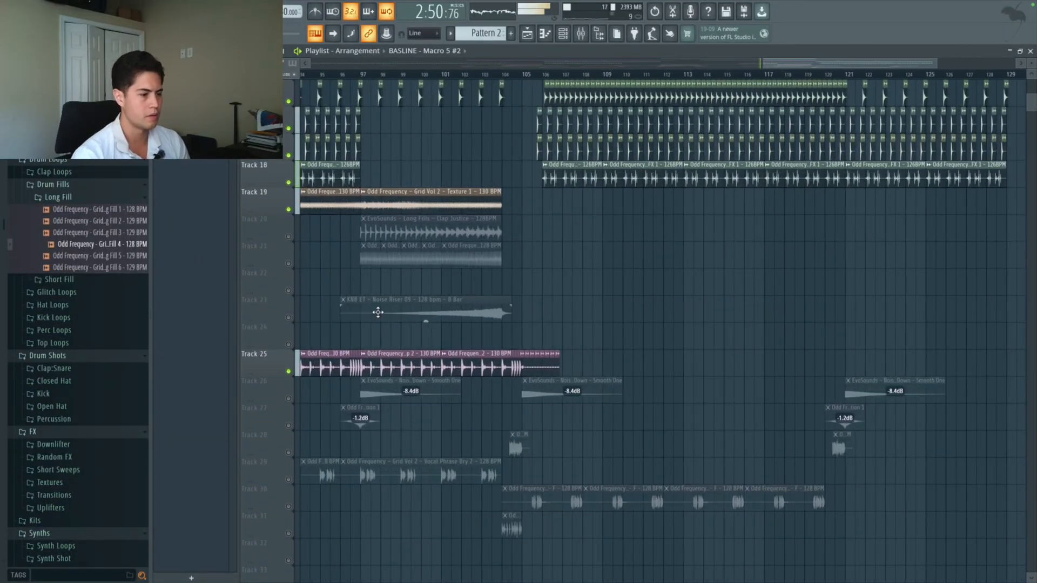
scroll(324, 300, down, 5)
click(288, 290)
click(288, 264)
scroll(377, 296, up, 4)
click(289, 290)
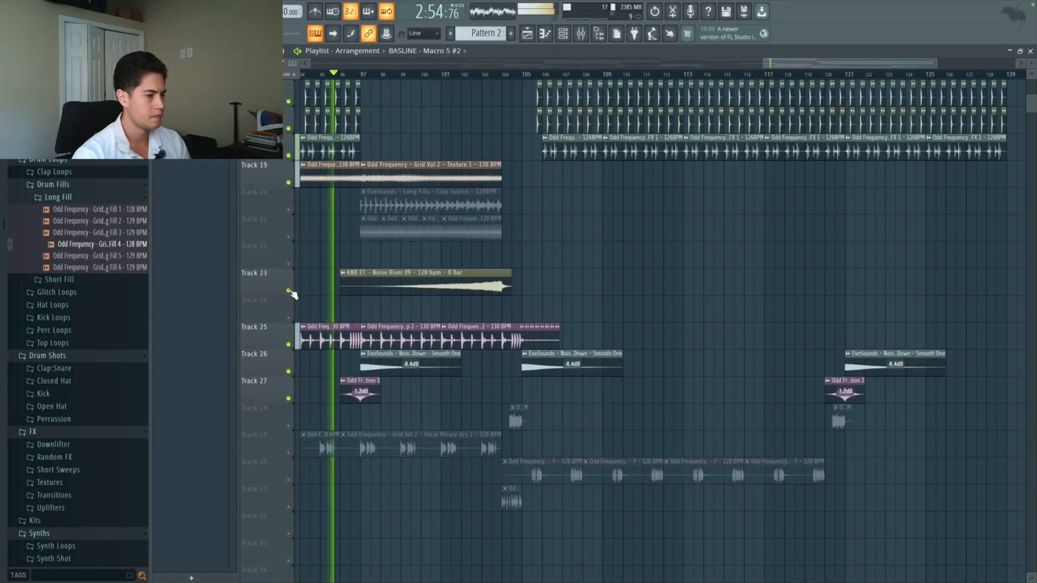
Step: Turn on track 21 and the Clap Justice long fill on track 20 for the build-up at bar 97
click(289, 237)
click(288, 209)
scroll(291, 211, up, 3)
scroll(376, 226, down, 3)
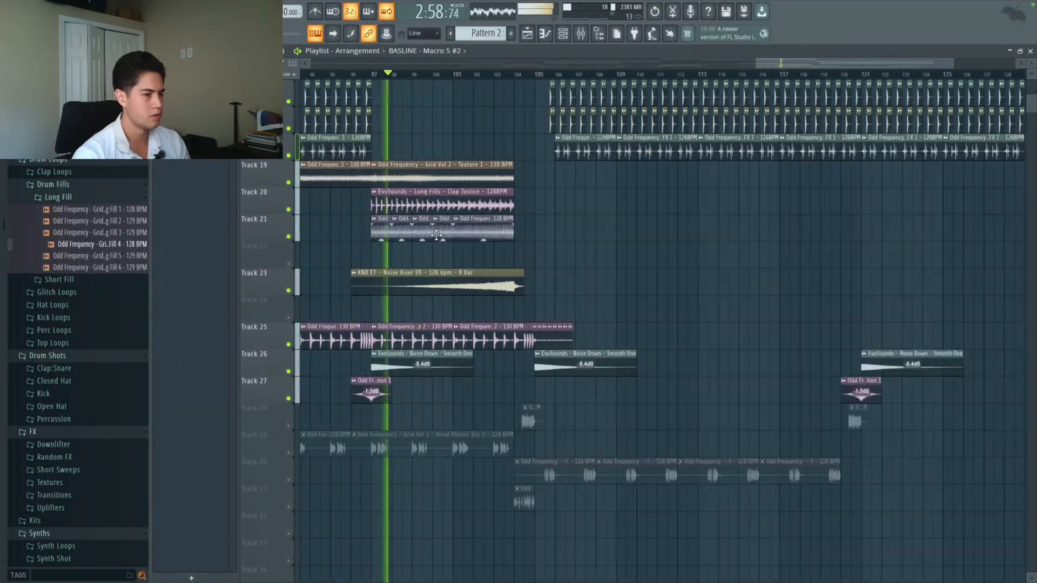
Step: Turn on tracks 28 and 31 with the short clips leading into bar 105 as playback continues
scroll(436, 235, up, 5)
scroll(436, 235, down, 6)
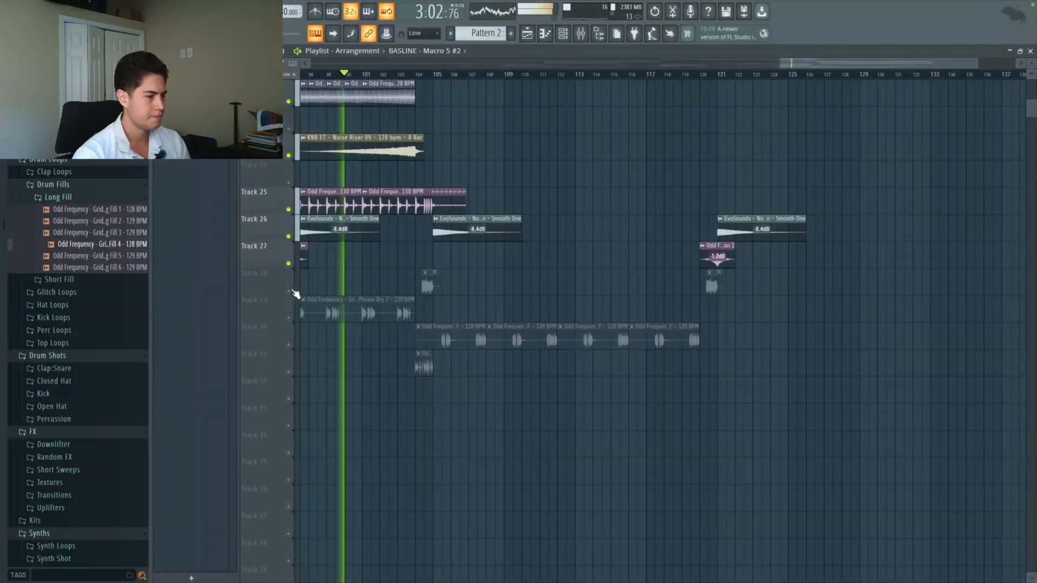
click(289, 290)
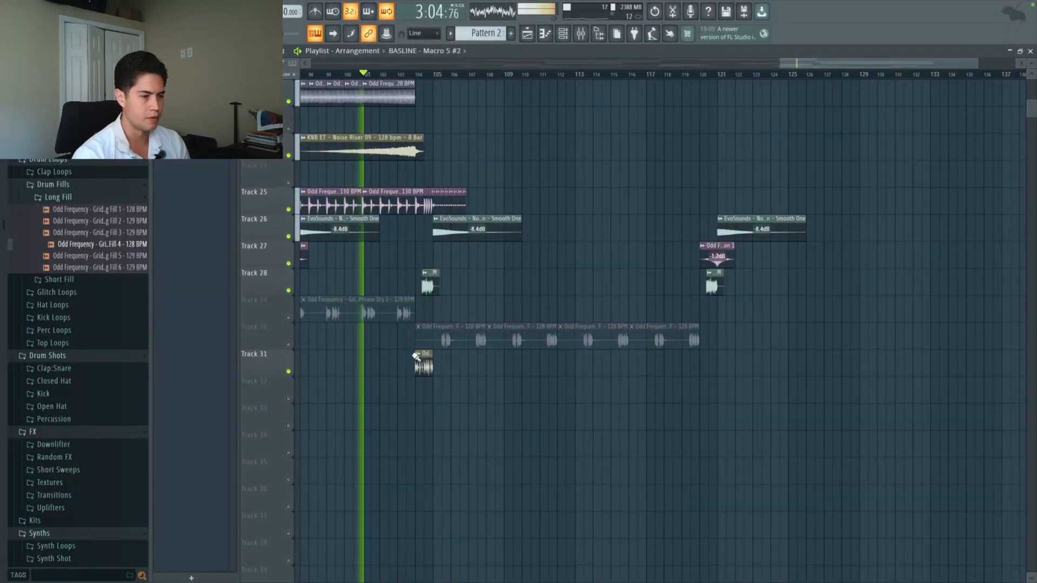
scroll(428, 364, up, 3)
scroll(426, 370, down, 3)
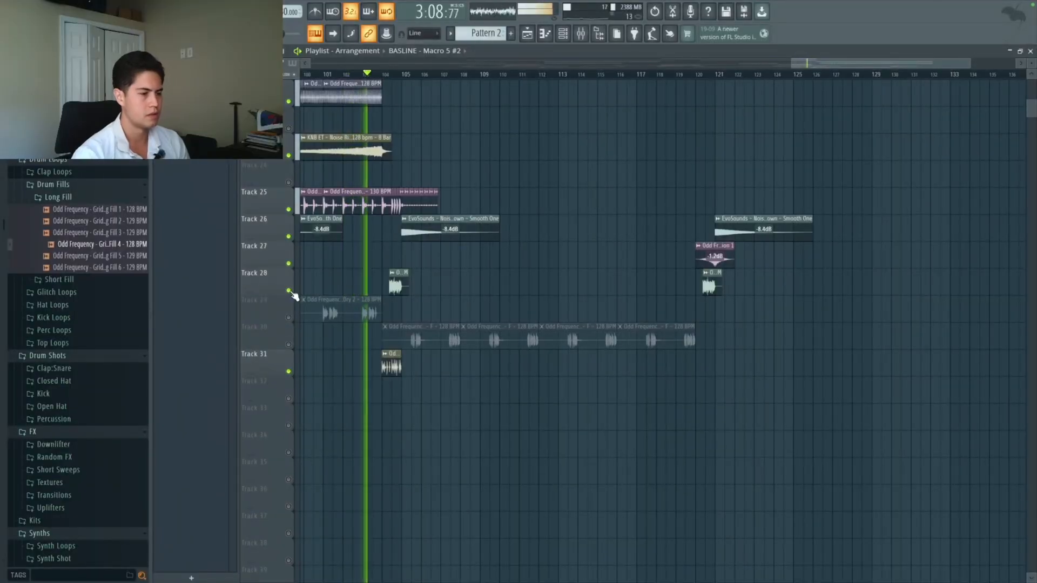
Step: Turn all remaining tracks back on and play the full mix into the second drop at bar 105
click(290, 291)
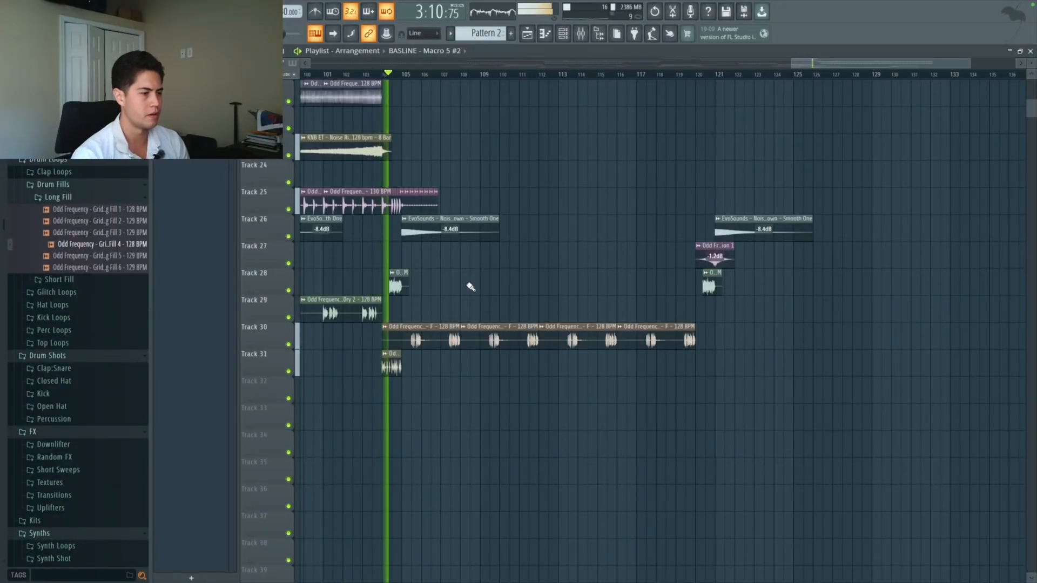
scroll(436, 331, up, 5)
scroll(435, 337, up, 2)
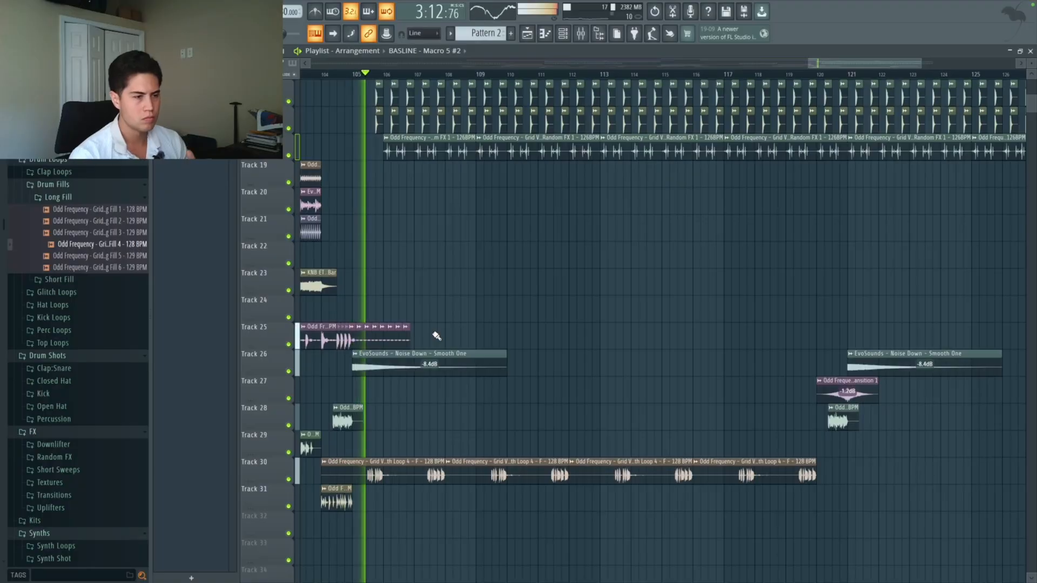